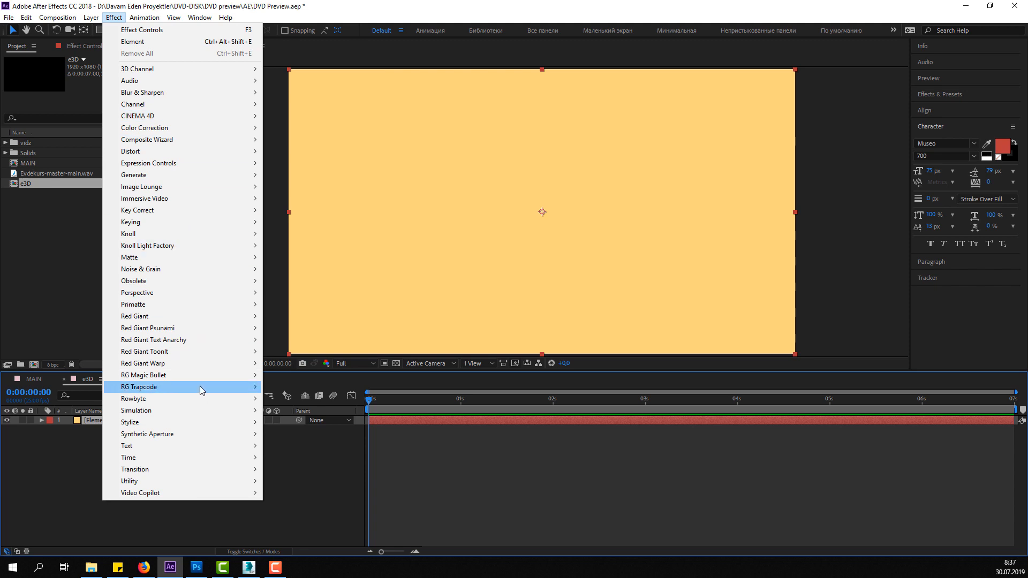
- Apply the Video Copilot Element effect to the Element 3D layer and open its scene setup
{"action": "mouse_move", "coordinate": [194, 493]}
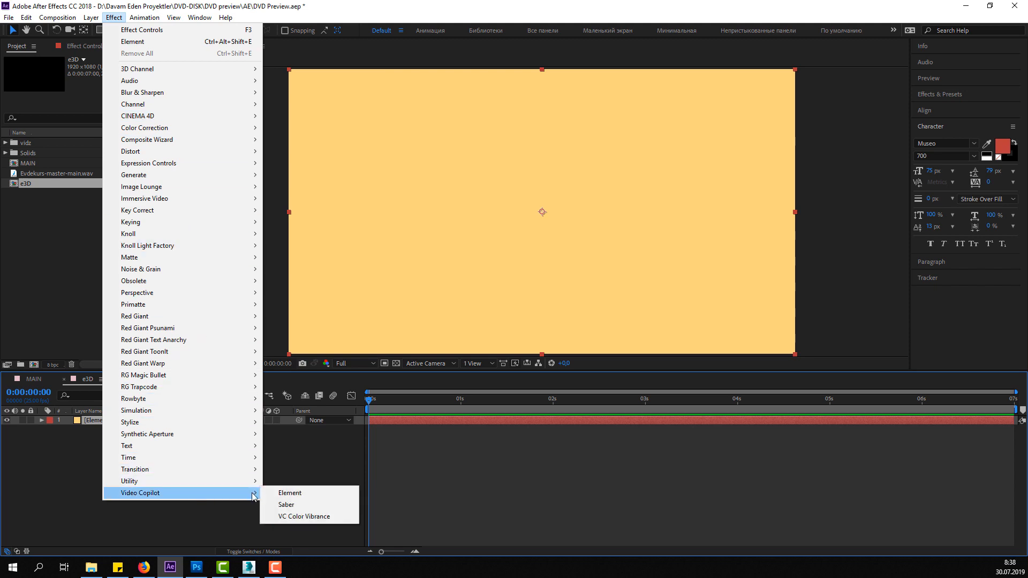
{"action": "left_click", "coordinate": [278, 491]}
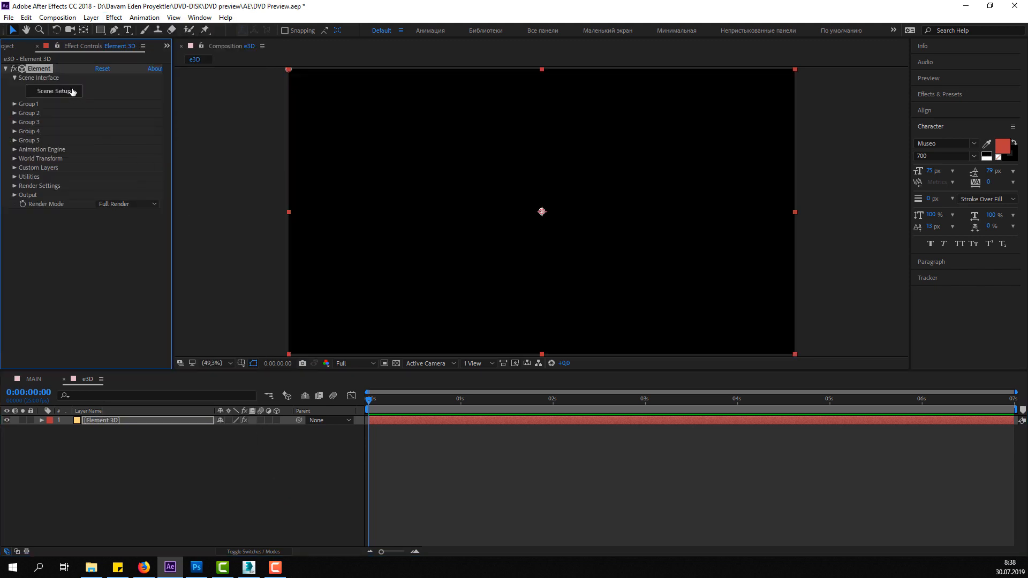
{"action": "left_click", "coordinate": [73, 92]}
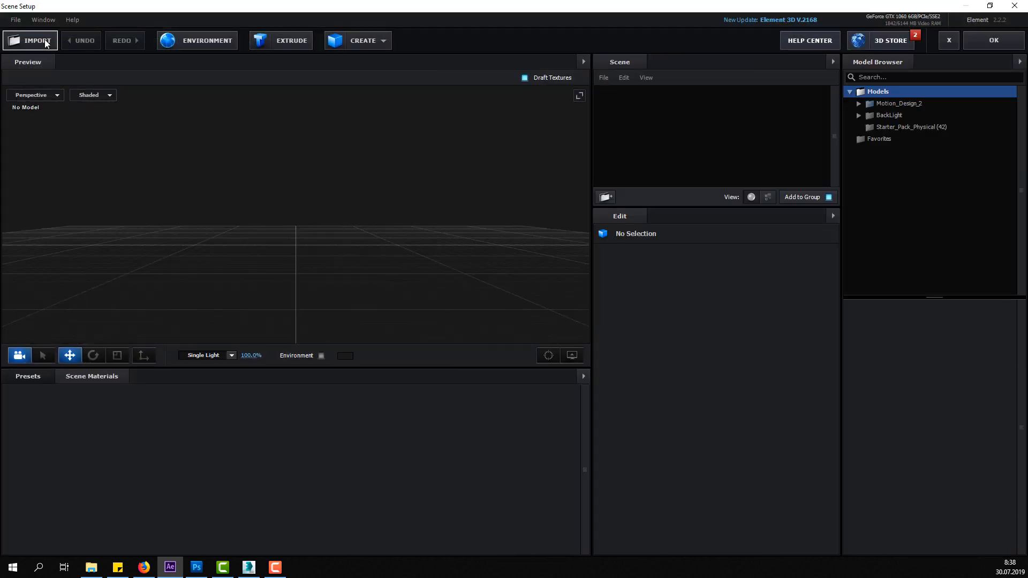
- Import the dvd 3D object from the OBJ folder into the scene, accepting the import preferences
{"action": "left_click", "coordinate": [45, 43]}
{"action": "left_click", "coordinate": [122, 89]}
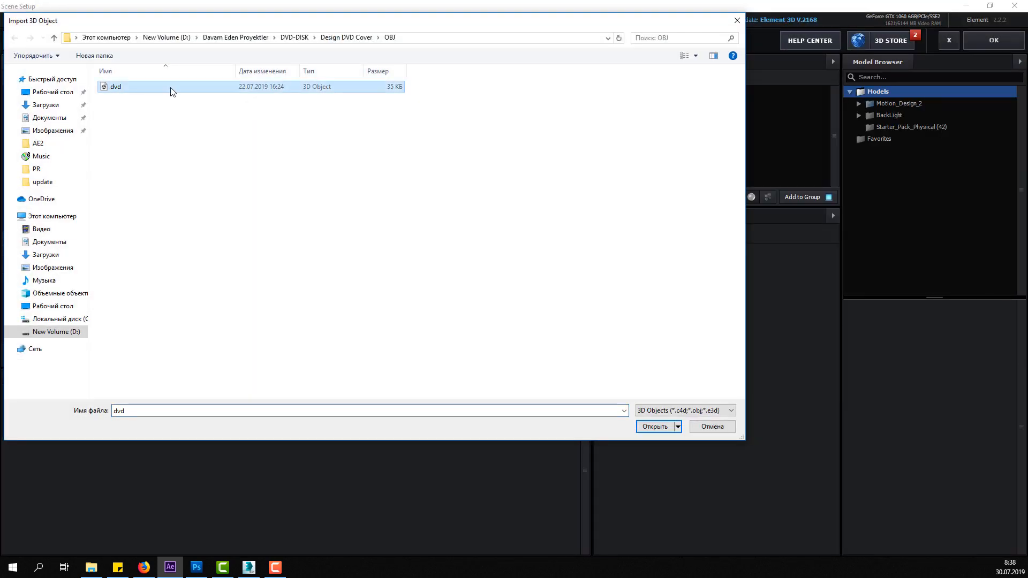
{"action": "left_click", "coordinate": [644, 428]}
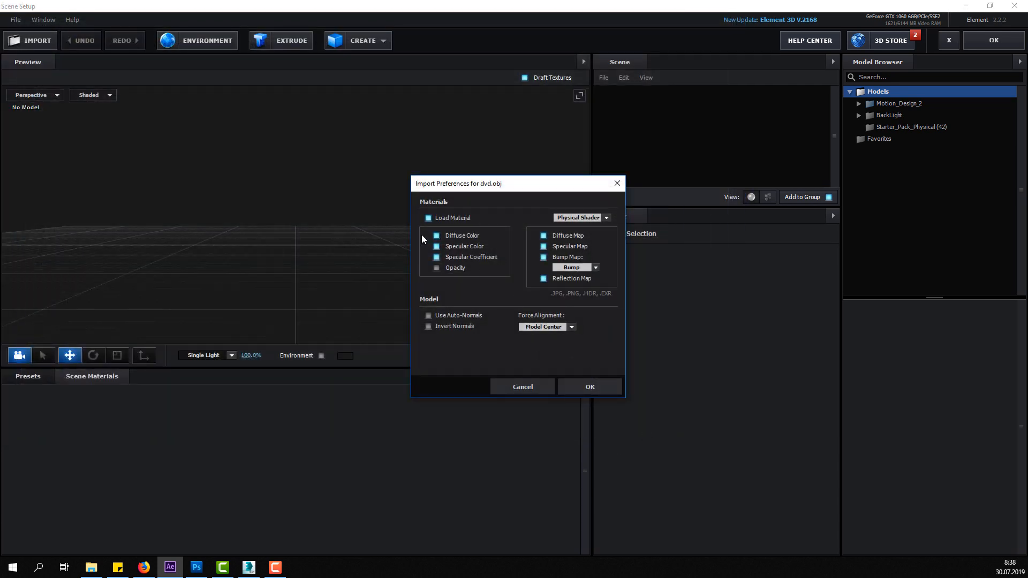
{"action": "left_click", "coordinate": [589, 385]}
- Raise the dvd model along the Y axis to about 0.97 so that it stands on the grid
{"action": "left_click_drag", "start_coordinate": [342, 297], "coordinate": [319, 262]}
{"action": "scroll", "coordinate": [319, 262], "scroll_direction": "up", "scroll_amount": 5}
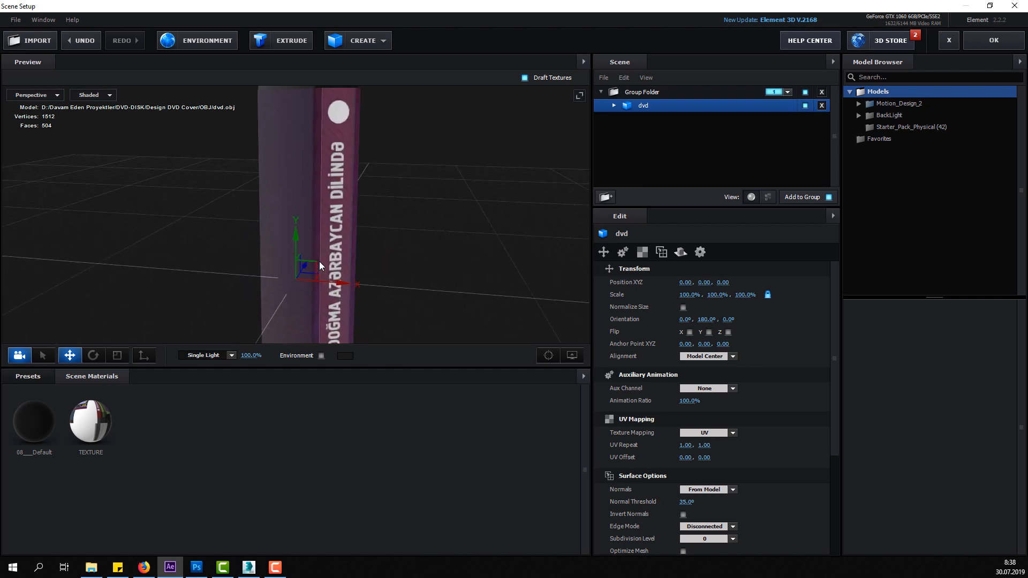
{"action": "left_click_drag", "start_coordinate": [355, 207], "coordinate": [295, 139]}
{"action": "scroll", "coordinate": [265, 230], "scroll_direction": "down", "scroll_amount": 5}
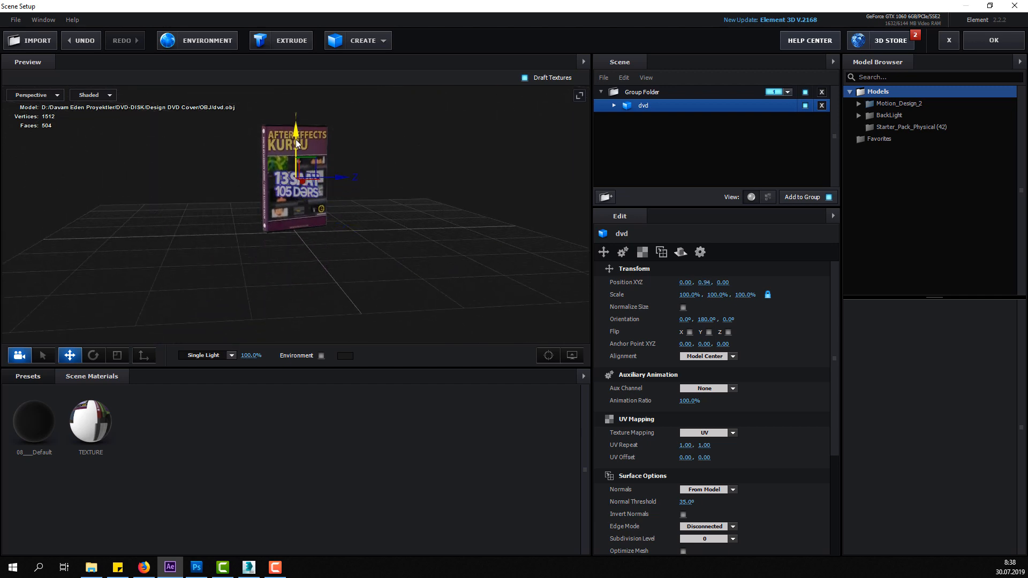
{"action": "mouse_move", "coordinate": [259, 242]}
{"action": "left_mouse_down"}
{"action": "mouse_move", "coordinate": [335, 242]}
{"action": "mouse_move", "coordinate": [212, 249]}
{"action": "mouse_move", "coordinate": [269, 224]}
{"action": "mouse_move", "coordinate": [243, 229]}
{"action": "mouse_move", "coordinate": [332, 240]}
{"action": "mouse_move", "coordinate": [221, 243]}
{"action": "mouse_move", "coordinate": [287, 287]}
{"action": "mouse_move", "coordinate": [209, 292]}
{"action": "mouse_move", "coordinate": [207, 253]}
{"action": "mouse_move", "coordinate": [191, 265]}
{"action": "mouse_move", "coordinate": [319, 260]}
{"action": "mouse_move", "coordinate": [289, 243]}
{"action": "mouse_move", "coordinate": [274, 251]}
{"action": "left_mouse_up"}
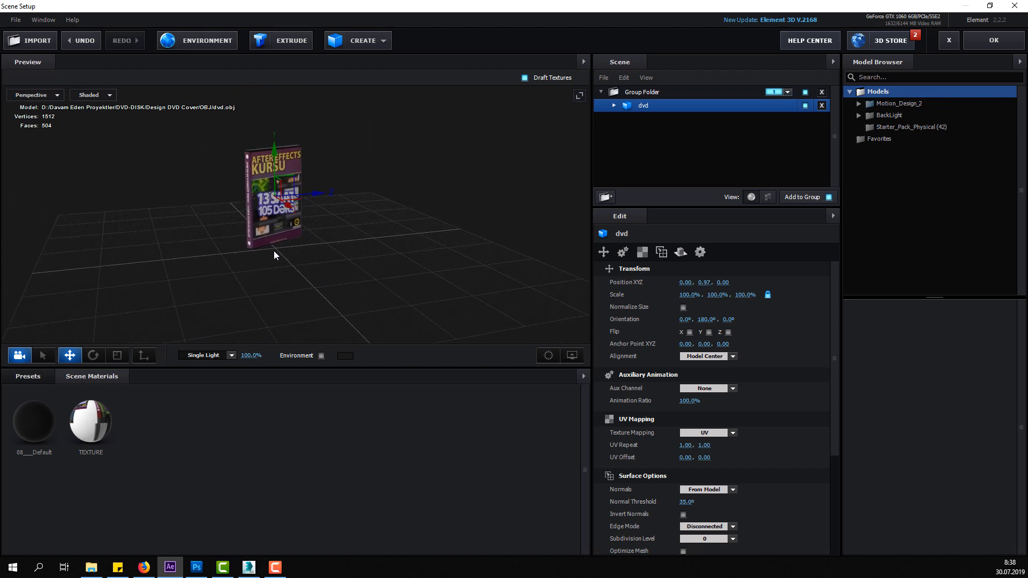
- Add a plane primitive to the scene as a floor under the DVD case
{"action": "left_click", "coordinate": [357, 46]}
{"action": "left_click", "coordinate": [500, 65]}
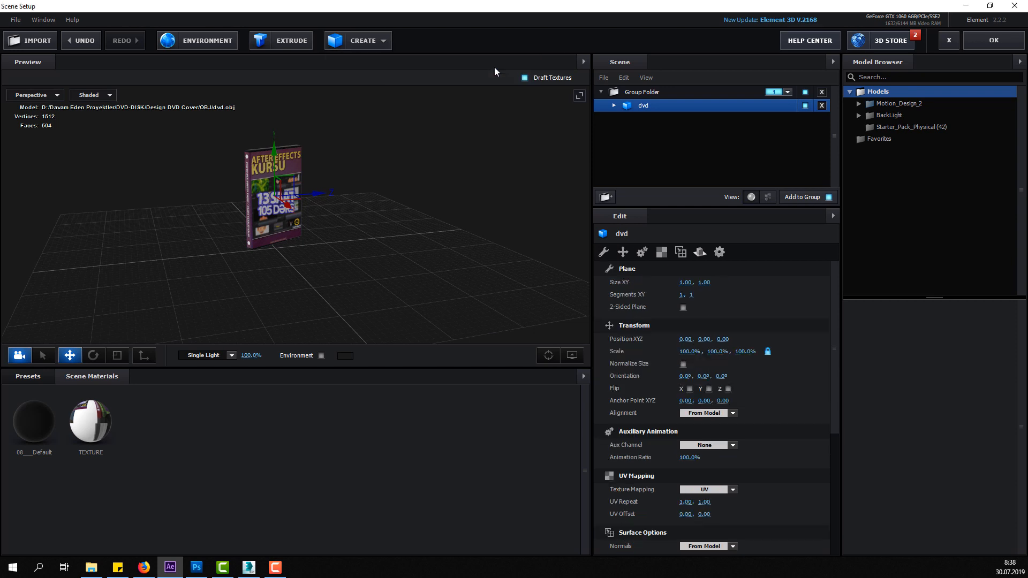
{"action": "left_click_drag", "start_coordinate": [311, 255], "coordinate": [278, 253]}
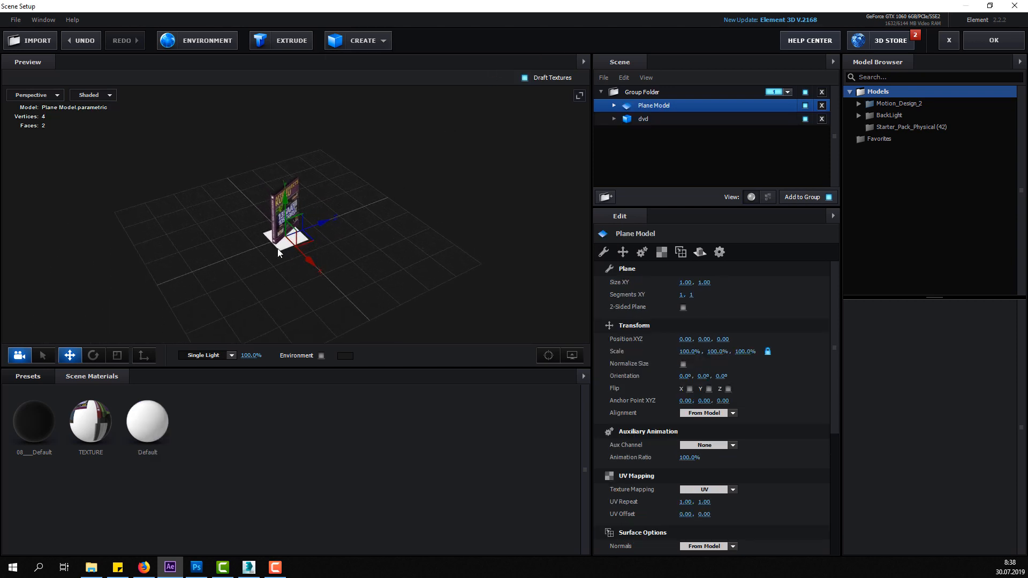
- Scale the plane uniformly to about 1971.4% as a wide floor and accept the scene setup
{"action": "left_click", "coordinate": [140, 357]}
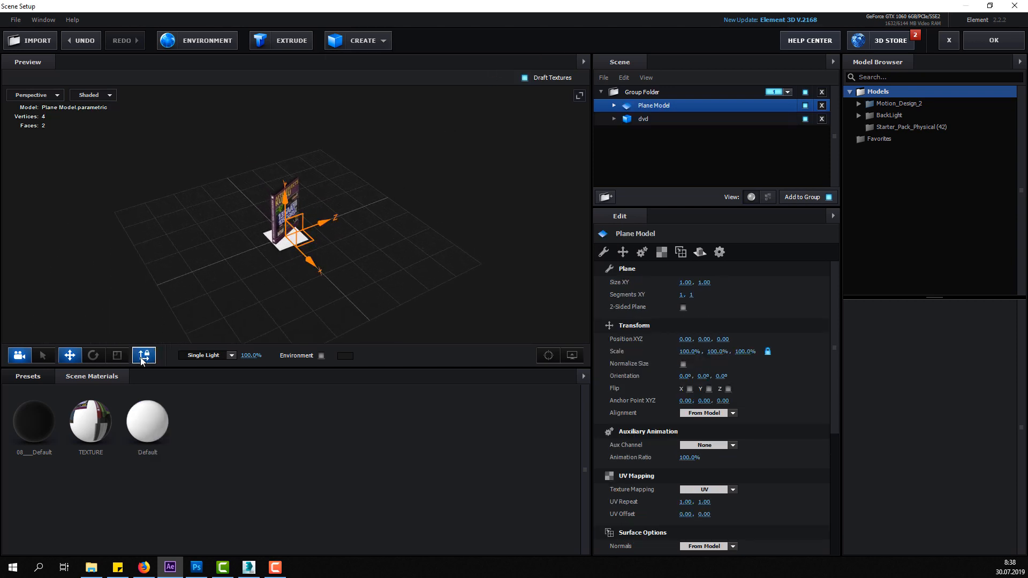
{"action": "left_click", "coordinate": [141, 356]}
{"action": "left_click", "coordinate": [117, 356]}
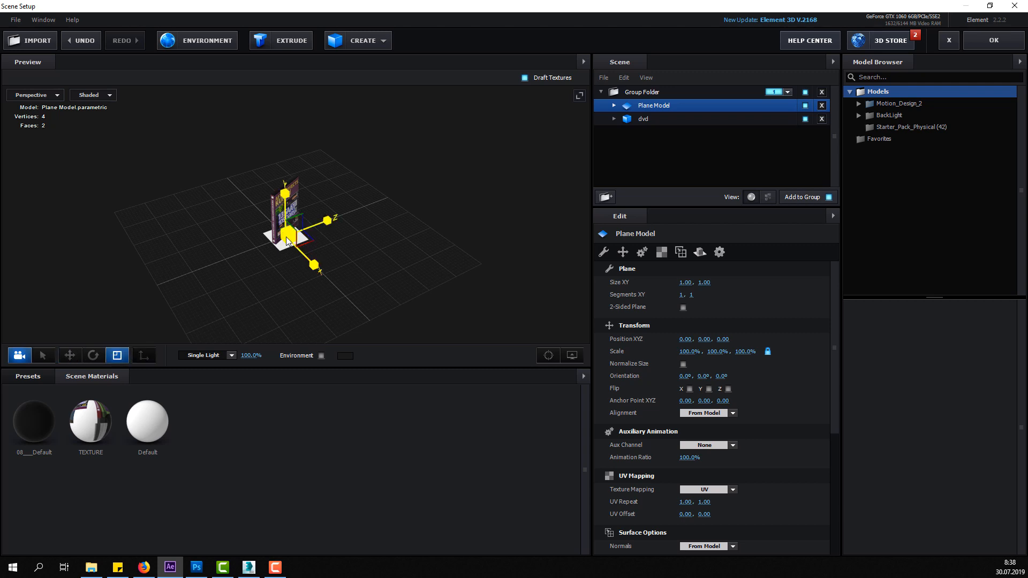
{"action": "left_click_drag", "start_coordinate": [288, 241], "coordinate": [396, 140]}
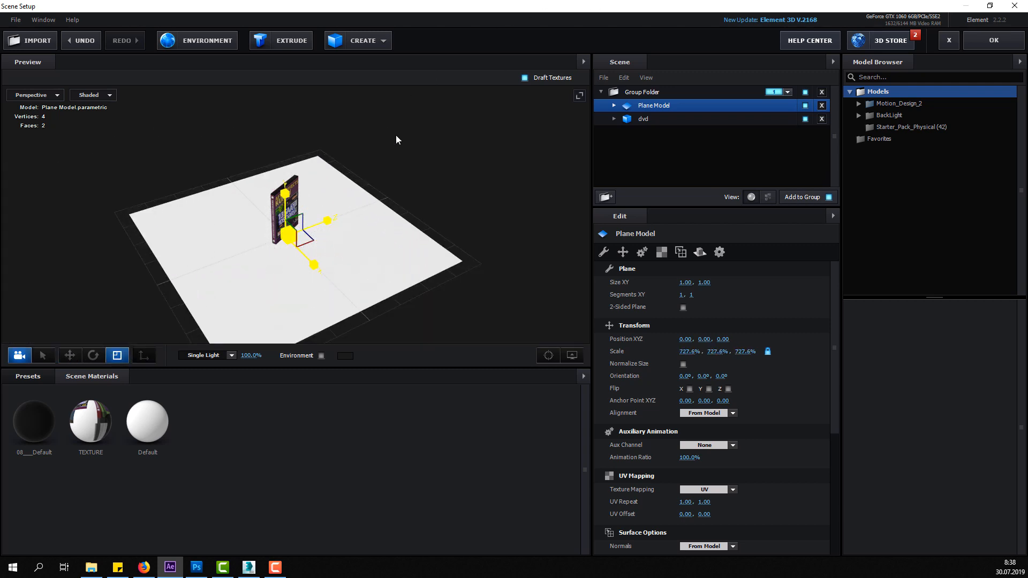
{"action": "scroll", "coordinate": [397, 135], "scroll_direction": "down", "scroll_amount": 4}
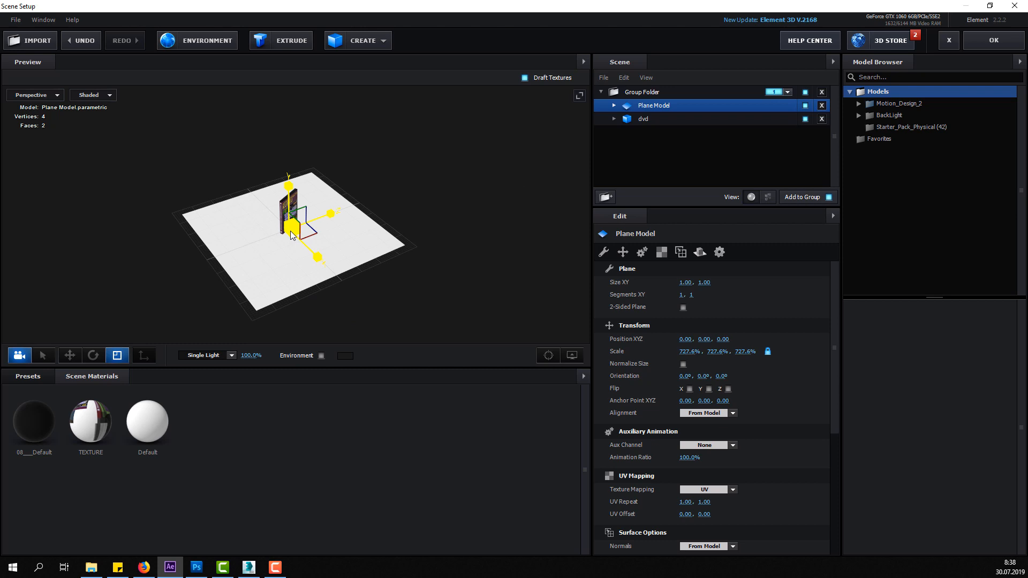
{"action": "left_click_drag", "start_coordinate": [291, 236], "coordinate": [434, 112]}
{"action": "left_click_drag", "start_coordinate": [357, 266], "coordinate": [326, 258]}
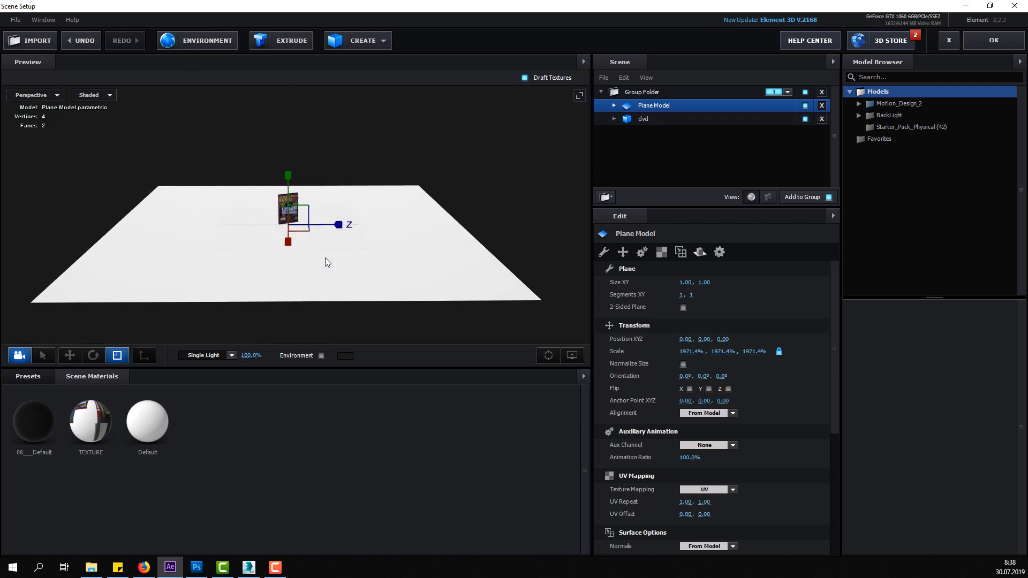
{"action": "scroll", "coordinate": [324, 248], "scroll_direction": "up", "scroll_amount": 3}
{"action": "key", "text": "w"}
{"action": "scroll", "coordinate": [292, 230], "scroll_direction": "up", "scroll_amount": 2}
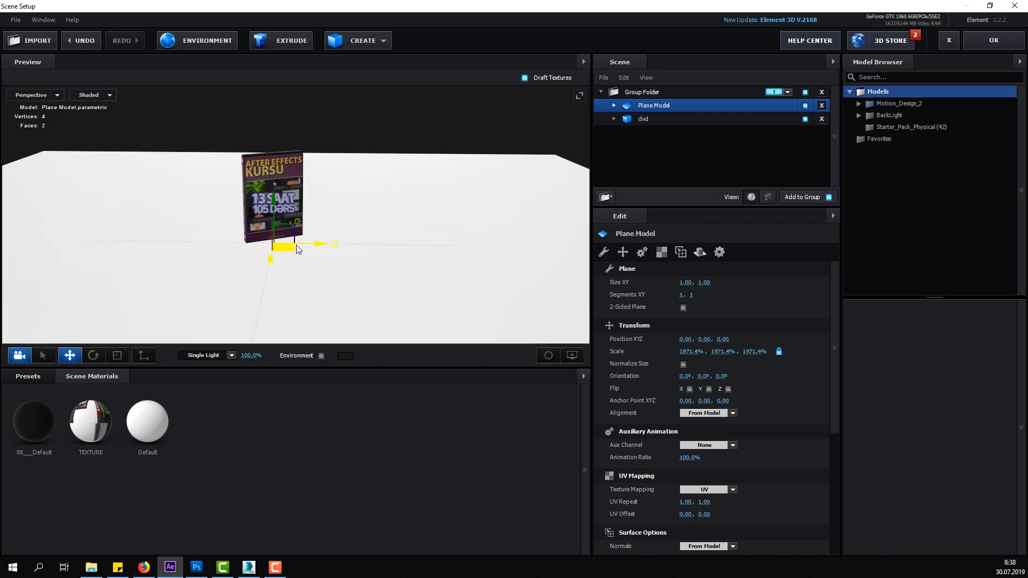
{"action": "left_click", "coordinate": [1010, 47]}
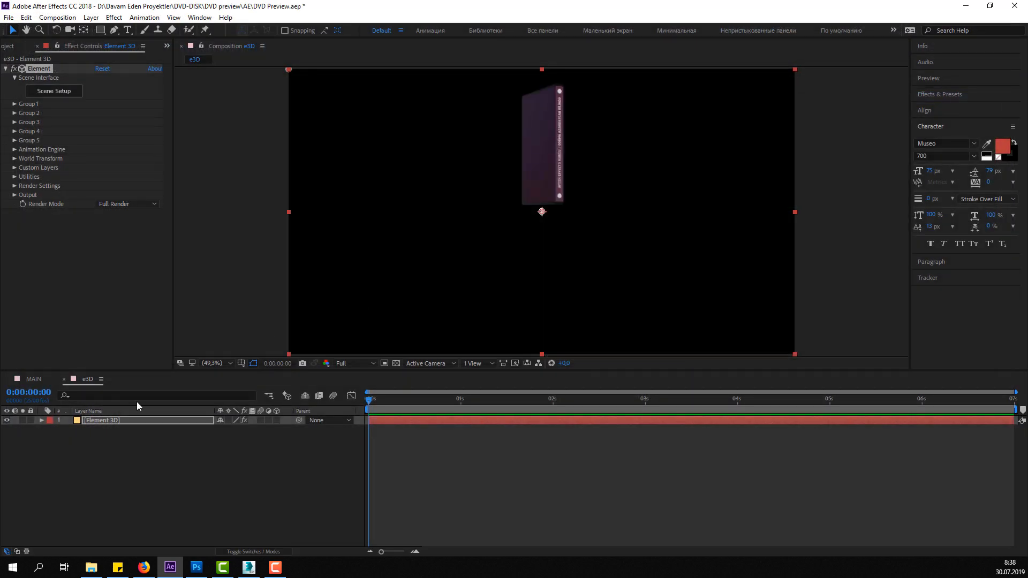
- Create a two-node camera with the 50mm preset in the e3D composition
{"action": "left_click", "coordinate": [98, 423]}
{"action": "left_click", "coordinate": [97, 455]}
{"action": "right_click", "coordinate": [107, 446]}
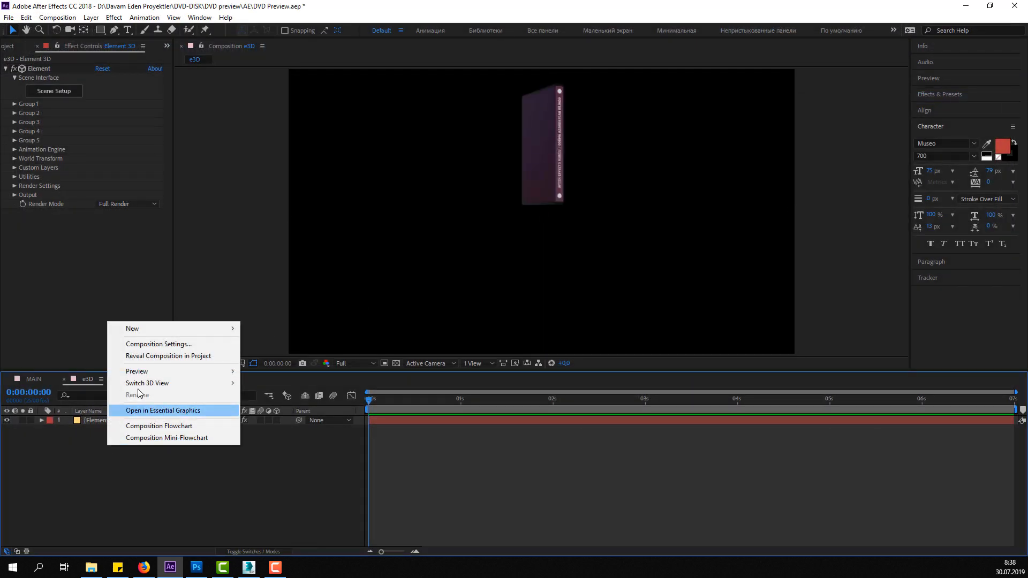
{"action": "mouse_move", "coordinate": [182, 333]}
{"action": "left_click", "coordinate": [266, 383]}
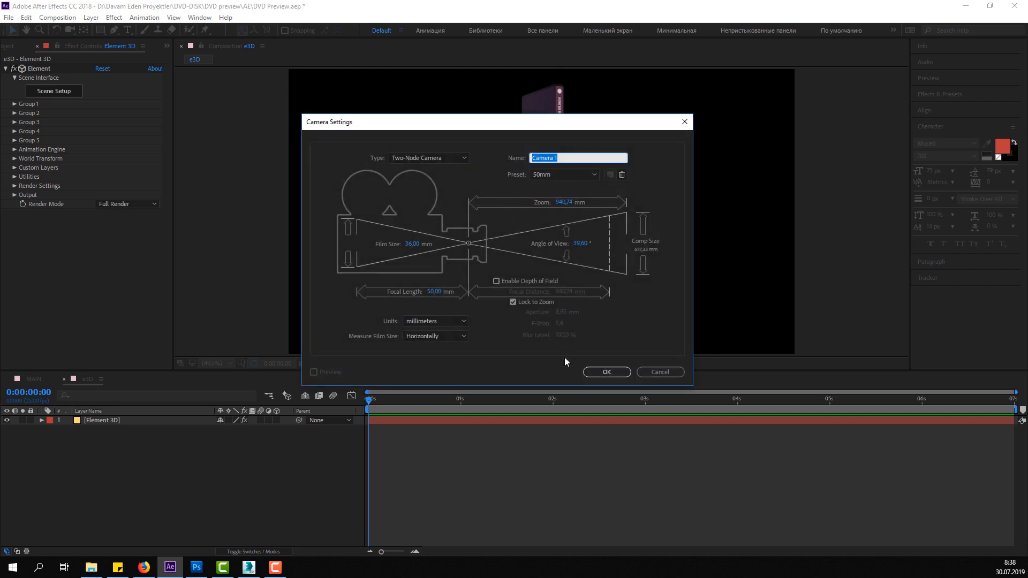
{"action": "left_click", "coordinate": [607, 372]}
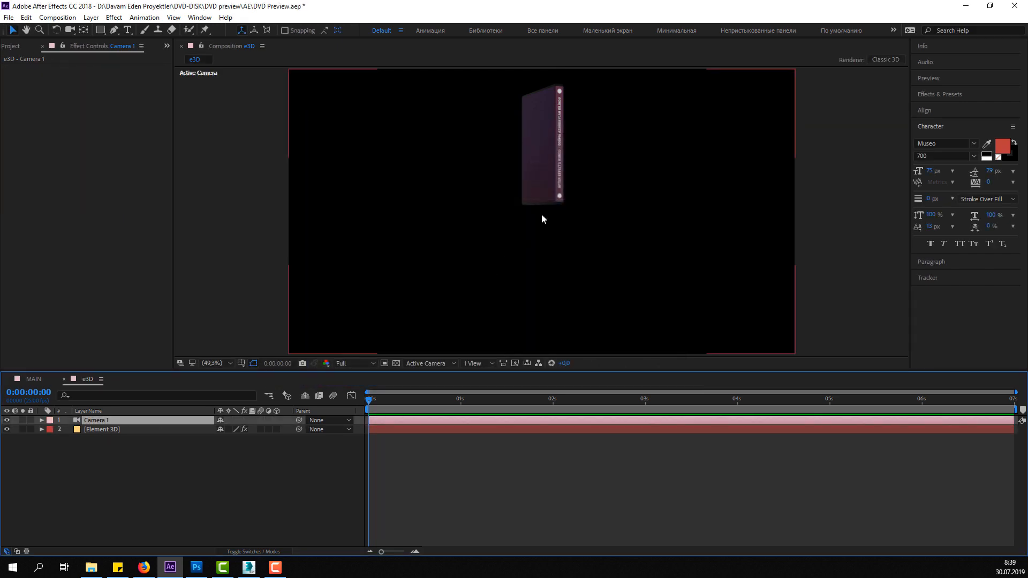
- Orbit, track and dolly the camera to frame the DVD's front cover near the composition's centre
{"action": "key", "text": "c"}
{"action": "left_click_drag", "start_coordinate": [559, 193], "coordinate": [450, 194]}
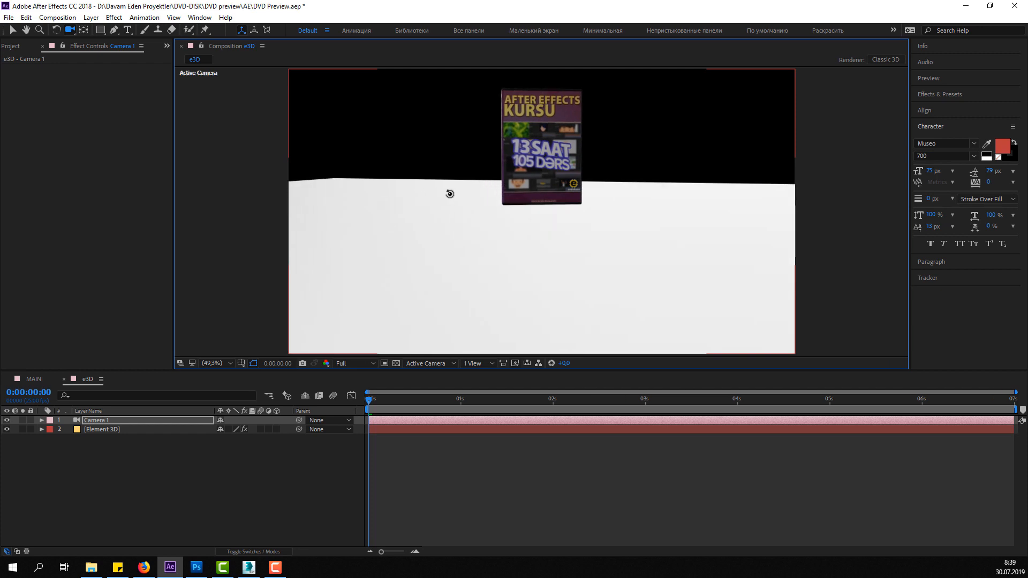
{"action": "key", "text": "c"}
{"action": "key", "text": "c"}
{"action": "left_click_drag", "start_coordinate": [542, 147], "coordinate": [526, 207]}
{"action": "key", "text": "c"}
{"action": "key", "text": "c"}
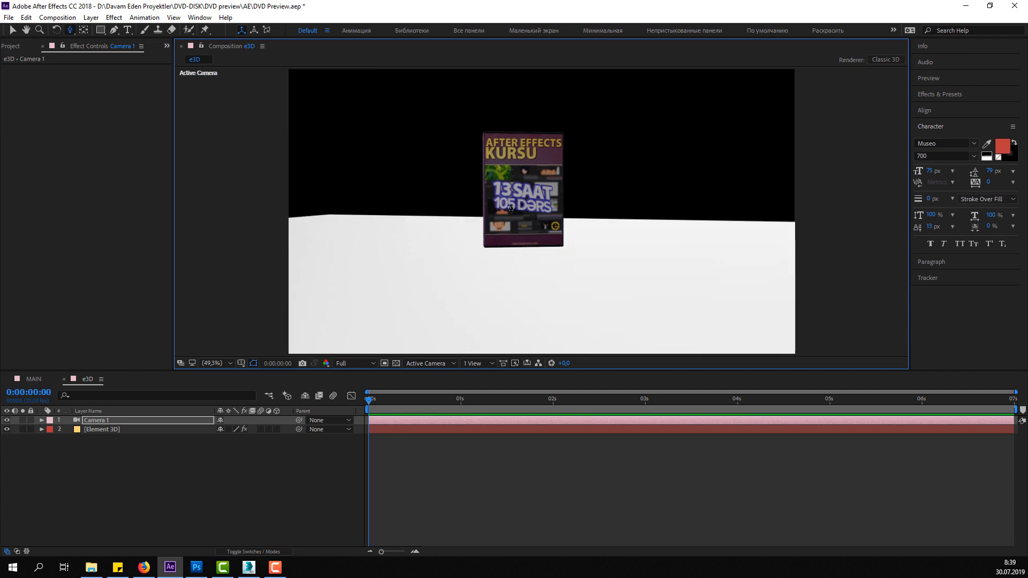
{"action": "left_click_drag", "start_coordinate": [511, 209], "coordinate": [527, 188]}
{"action": "left_click", "coordinate": [13, 30]}
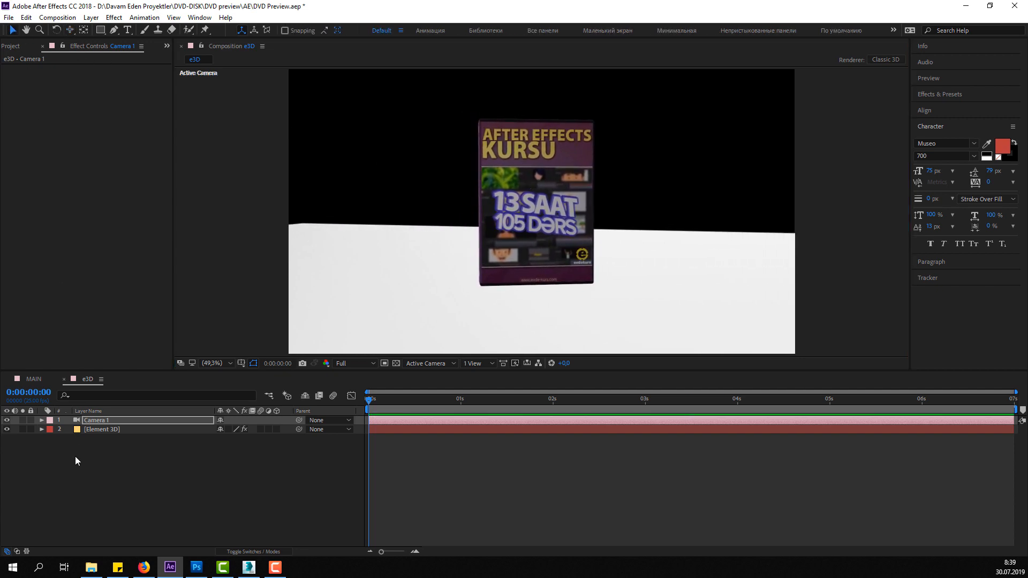
- Reopen the scene setup of the Element 3D layer and orbit to an angled view of the plane
{"action": "left_click", "coordinate": [79, 455]}
{"action": "left_click", "coordinate": [96, 430]}
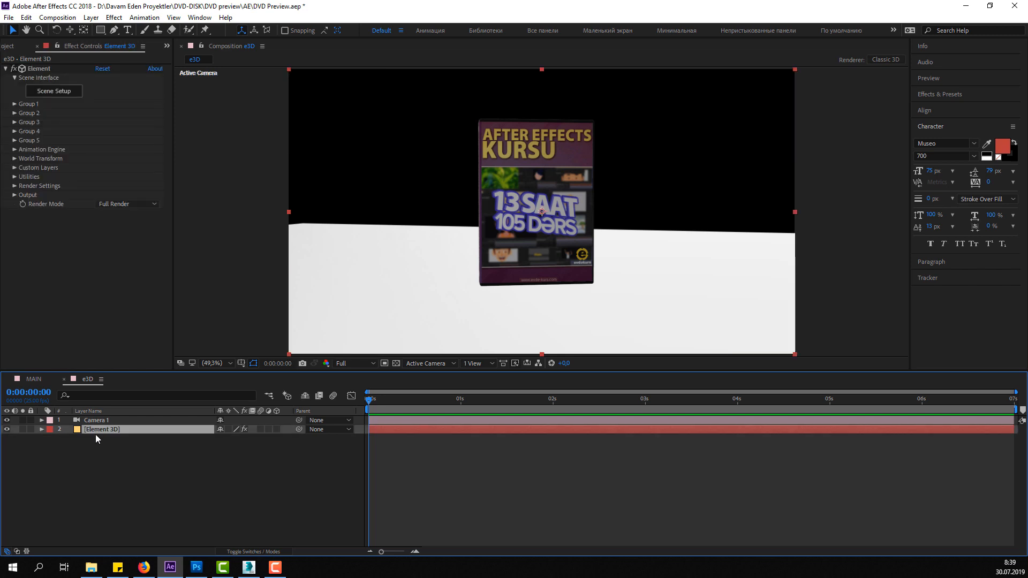
{"action": "left_click", "coordinate": [64, 96]}
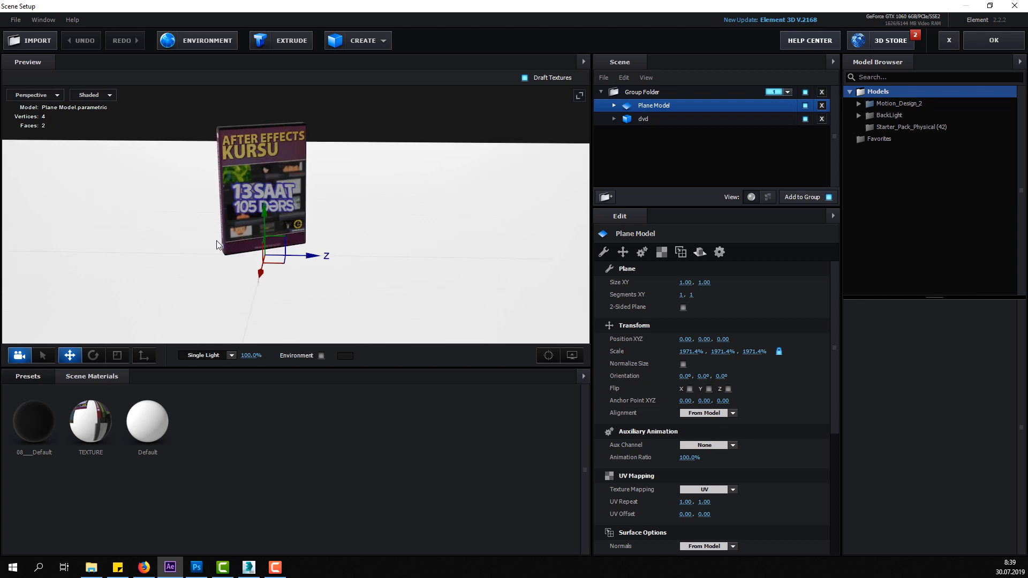
{"action": "left_click_drag", "start_coordinate": [217, 240], "coordinate": [59, 429]}
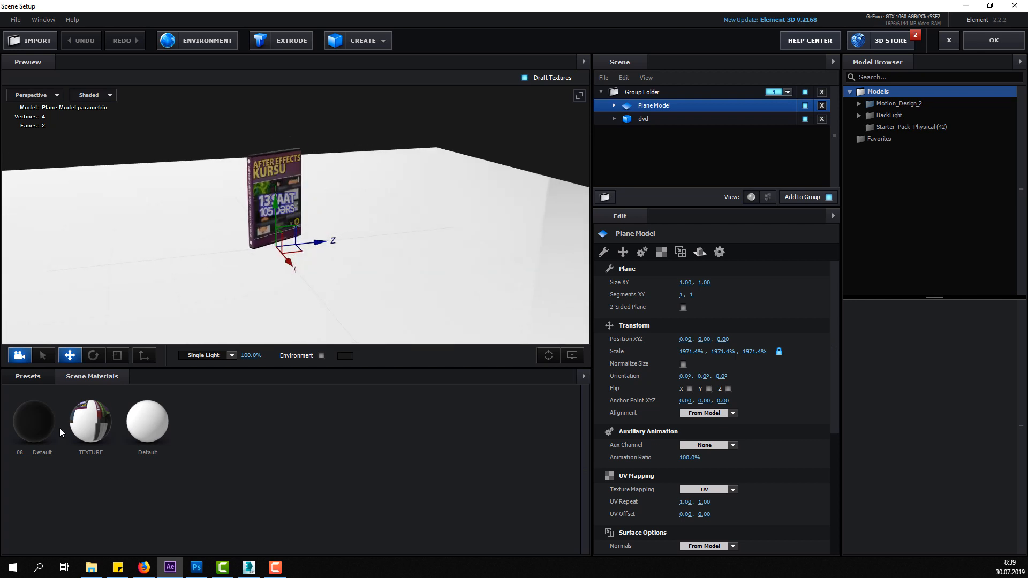
- Browse the Pro_Shaders_2 material presets, including Brick, Stone, Tiles and Translucent, for a floor material
{"action": "left_click", "coordinate": [30, 371]}
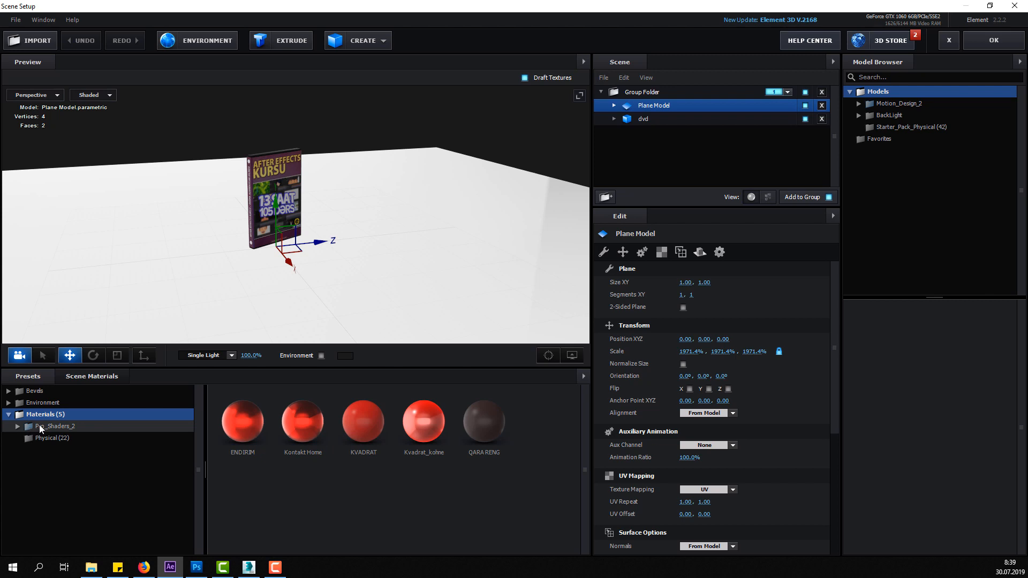
{"action": "double_click", "coordinate": [39, 426]}
{"action": "left_click", "coordinate": [55, 436]}
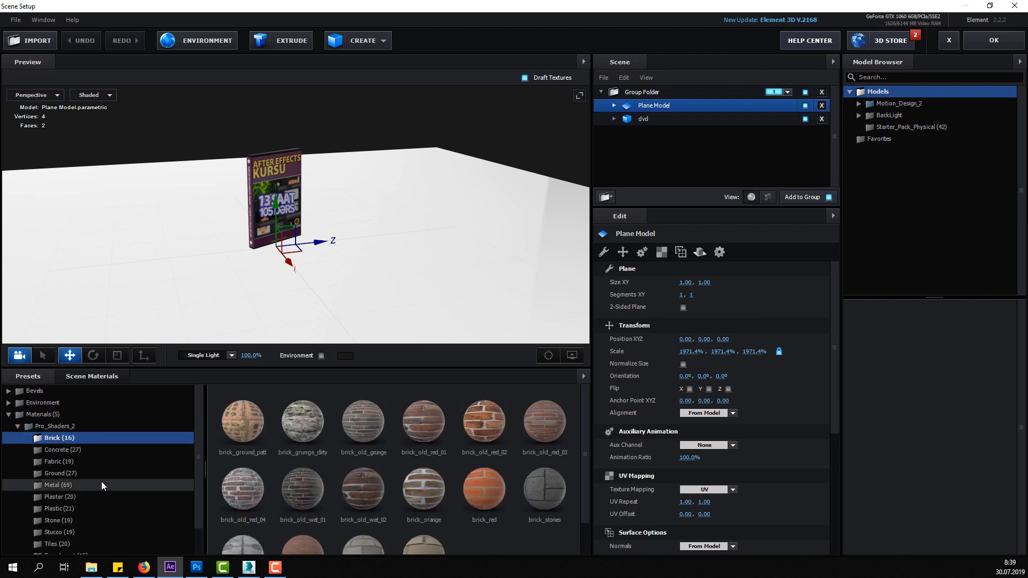
{"action": "scroll", "coordinate": [76, 471], "scroll_direction": "down", "scroll_amount": 1}
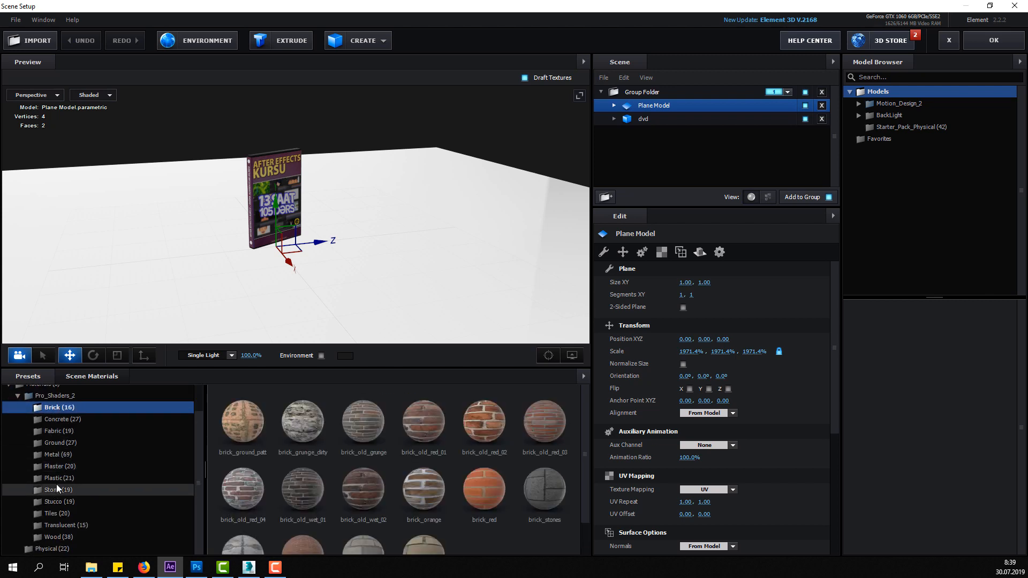
{"action": "left_click", "coordinate": [59, 479]}
{"action": "left_click", "coordinate": [57, 487]}
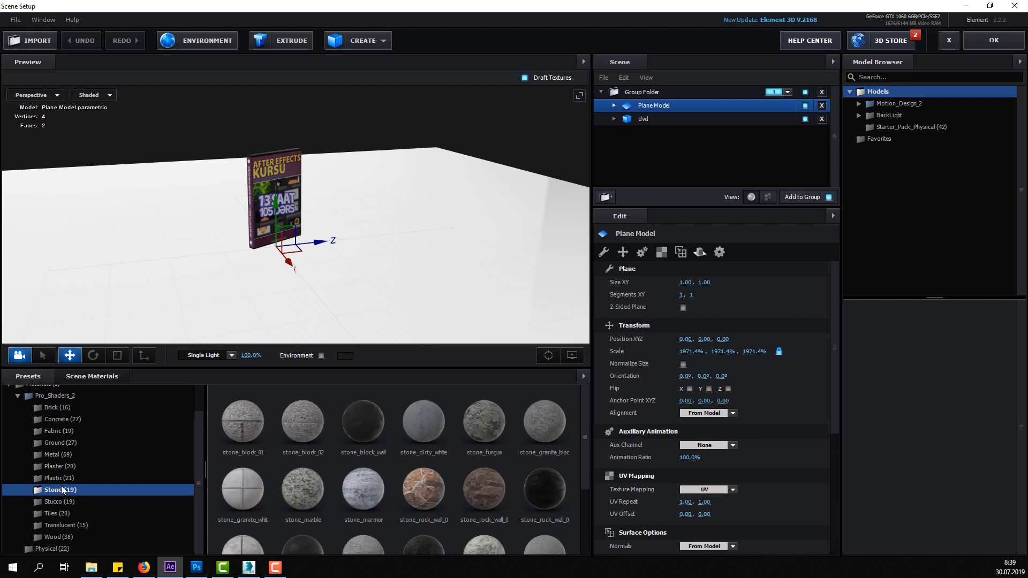
{"action": "left_click", "coordinate": [59, 502]}
{"action": "left_click", "coordinate": [54, 510]}
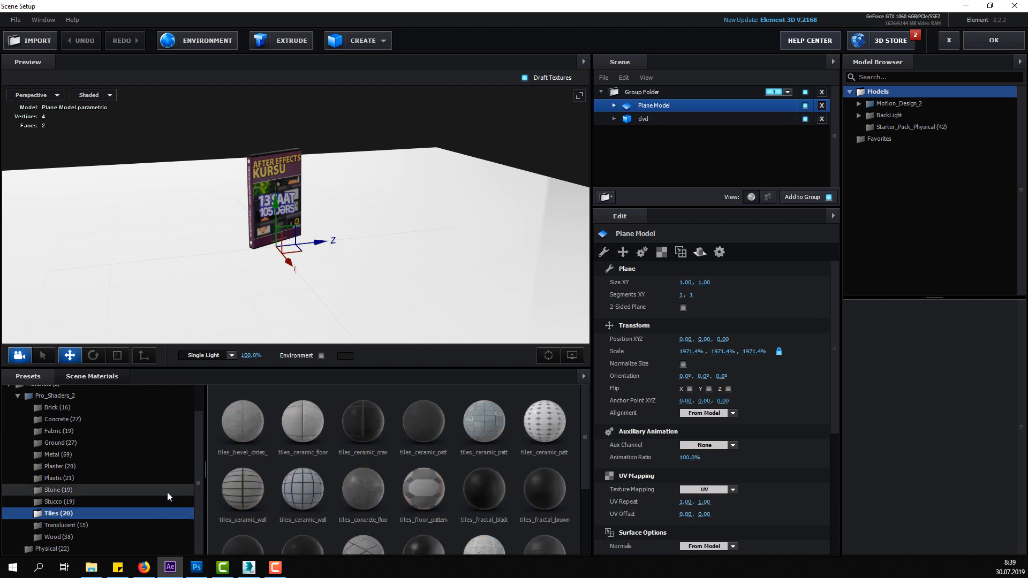
{"action": "left_click", "coordinate": [69, 525]}
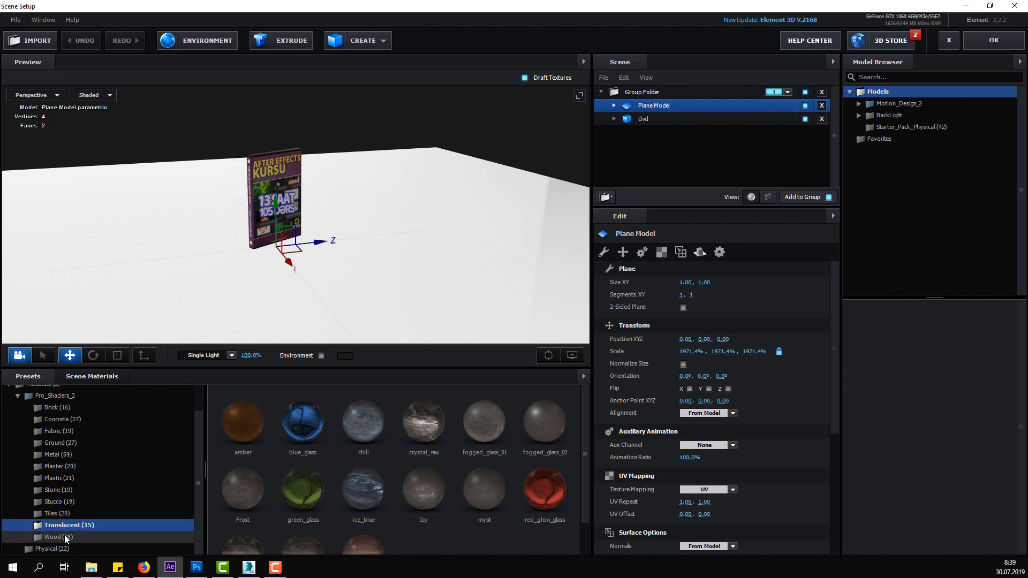
- Apply the wood_court_floor material from the Wood presets to the plane and accept the scene setup
{"action": "left_click", "coordinate": [63, 536]}
{"action": "scroll", "coordinate": [303, 482], "scroll_direction": "down", "scroll_amount": 1}
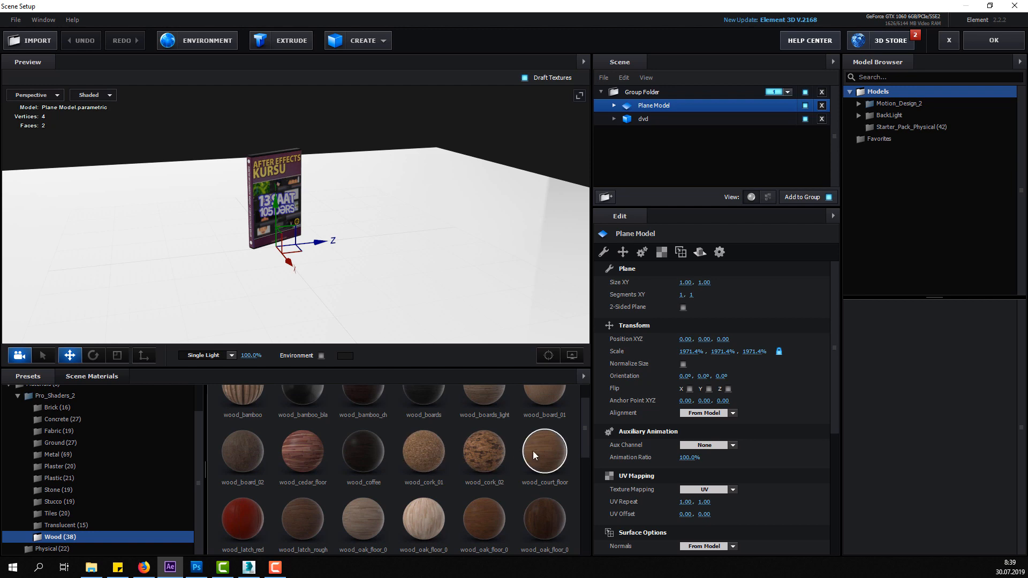
{"action": "left_click_drag", "start_coordinate": [533, 451], "coordinate": [316, 298]}
{"action": "scroll", "coordinate": [314, 301], "scroll_direction": "up", "scroll_amount": 3}
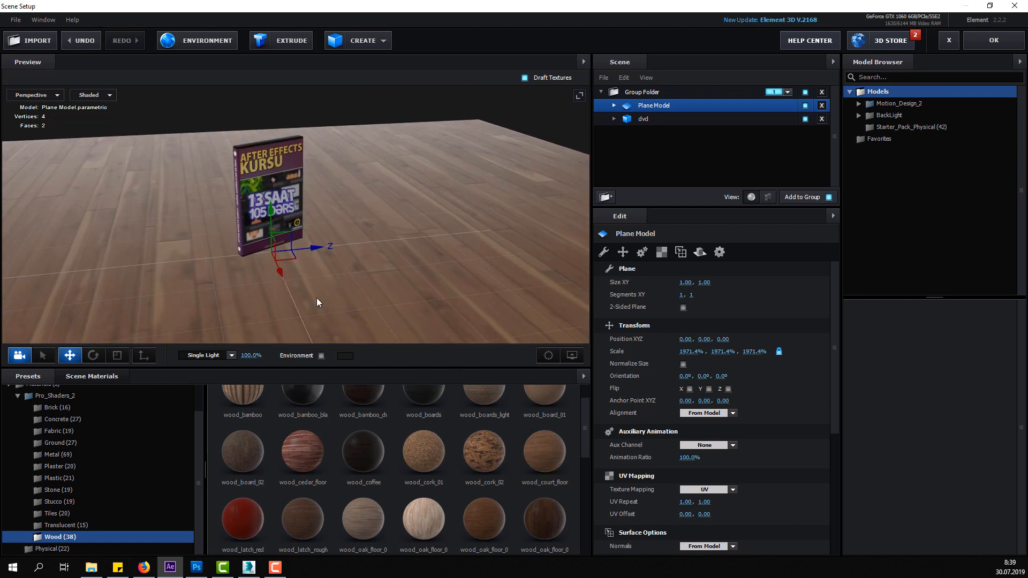
{"action": "scroll", "coordinate": [316, 298], "scroll_direction": "down", "scroll_amount": 2}
{"action": "left_click", "coordinate": [994, 41]}
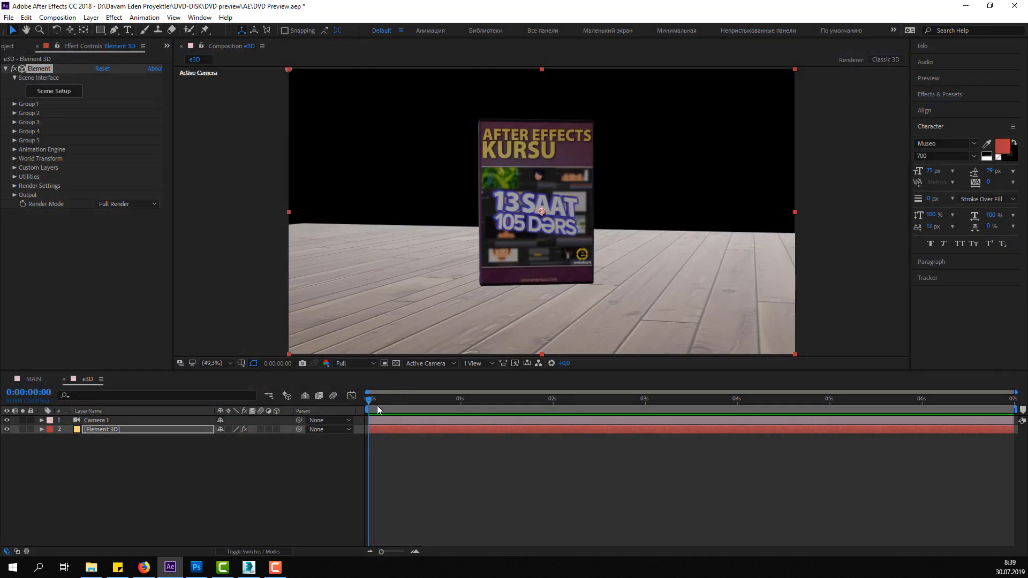
- Reopen the Element 3D scene setup and open the BackLight_2K environment presets
{"action": "left_click_drag", "start_coordinate": [373, 399], "coordinate": [390, 399]}
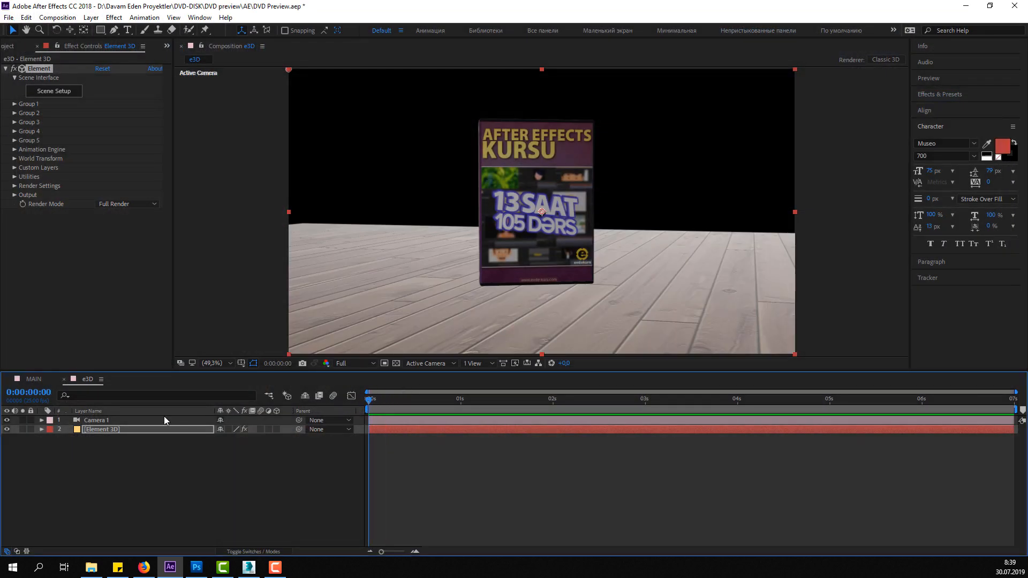
{"action": "key", "text": "Return"}
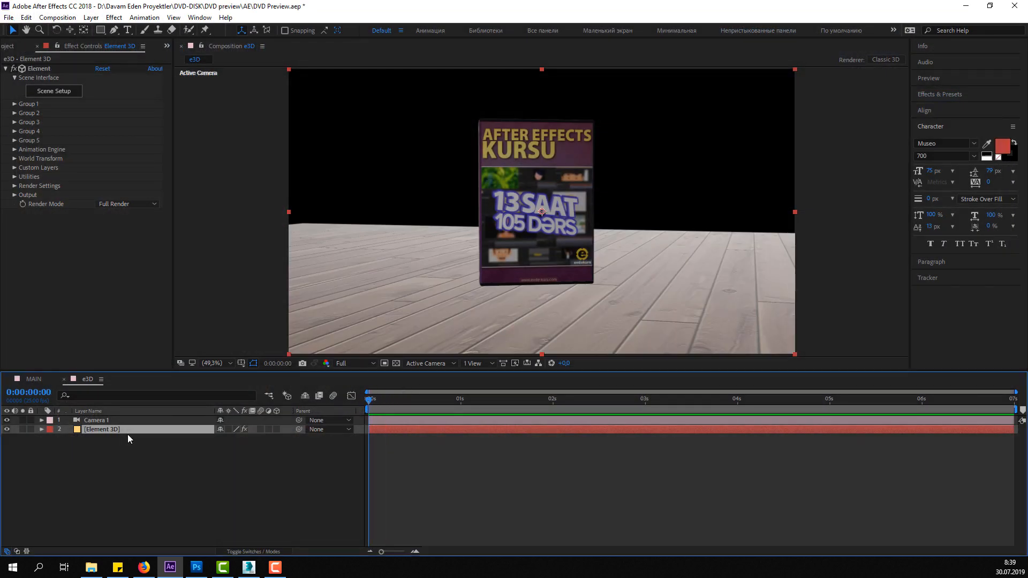
{"action": "left_click", "coordinate": [45, 92]}
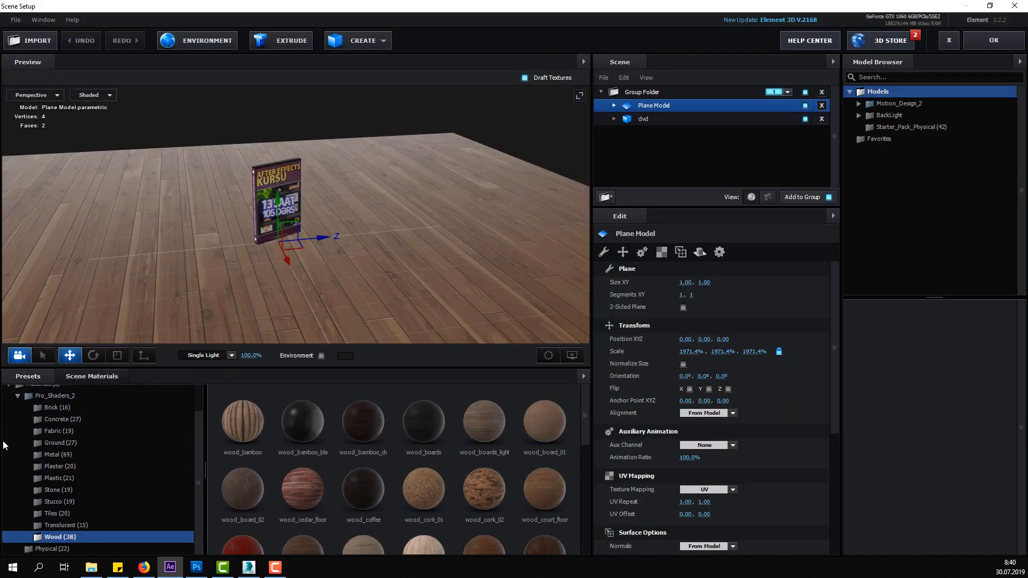
{"action": "scroll", "coordinate": [4, 446], "scroll_direction": "up", "scroll_amount": 1}
{"action": "left_click", "coordinate": [11, 418]}
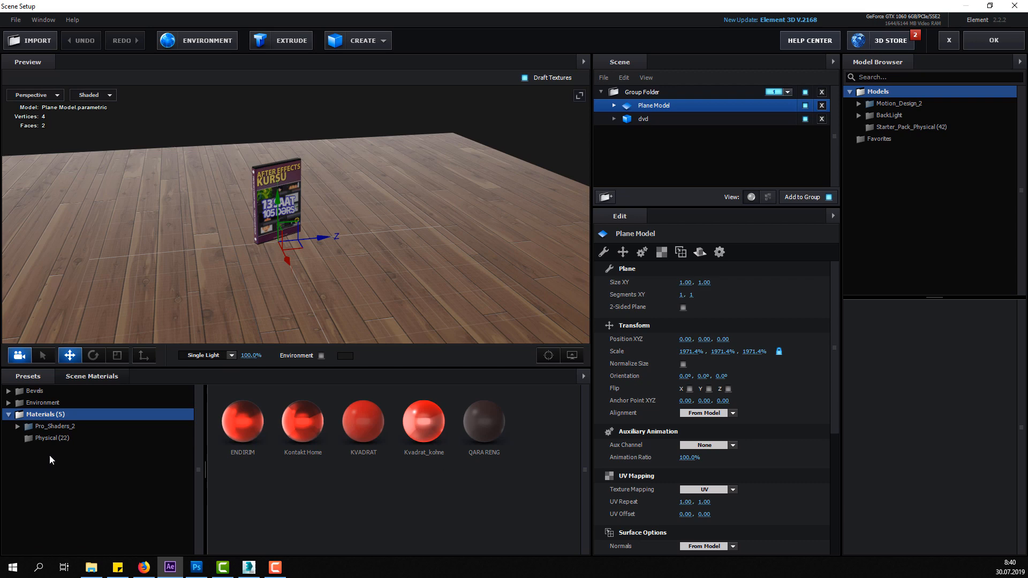
{"action": "left_click", "coordinate": [46, 403]}
{"action": "left_click", "coordinate": [44, 415]}
{"action": "left_click", "coordinate": [53, 426]}
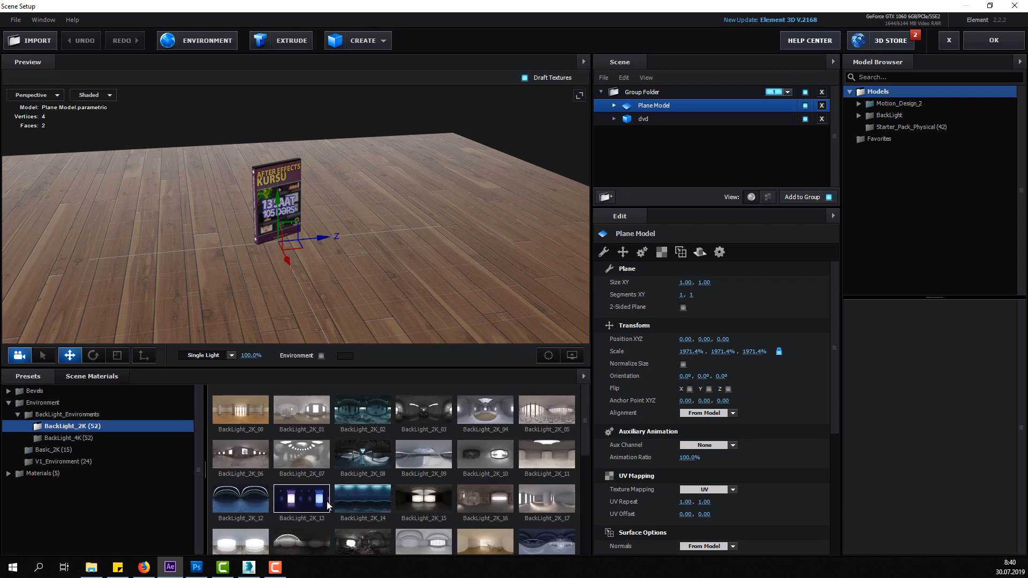
- Apply the BackLight_2K_28 environment to the scene and accept the scene setup
{"action": "scroll", "coordinate": [329, 505], "scroll_direction": "down", "scroll_amount": 3}
{"action": "scroll", "coordinate": [342, 503], "scroll_direction": "down", "scroll_amount": 1}
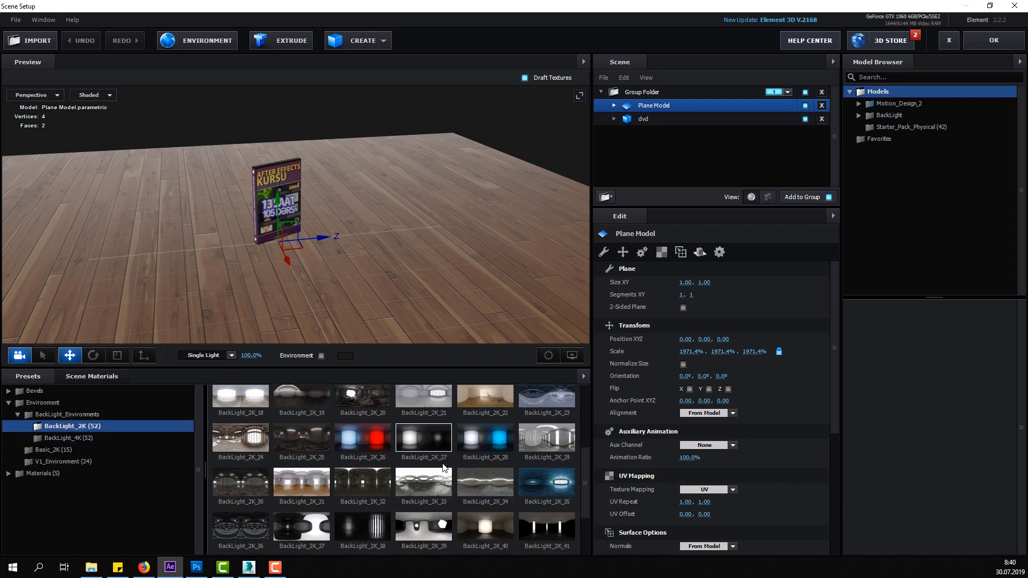
{"action": "left_click", "coordinate": [484, 449]}
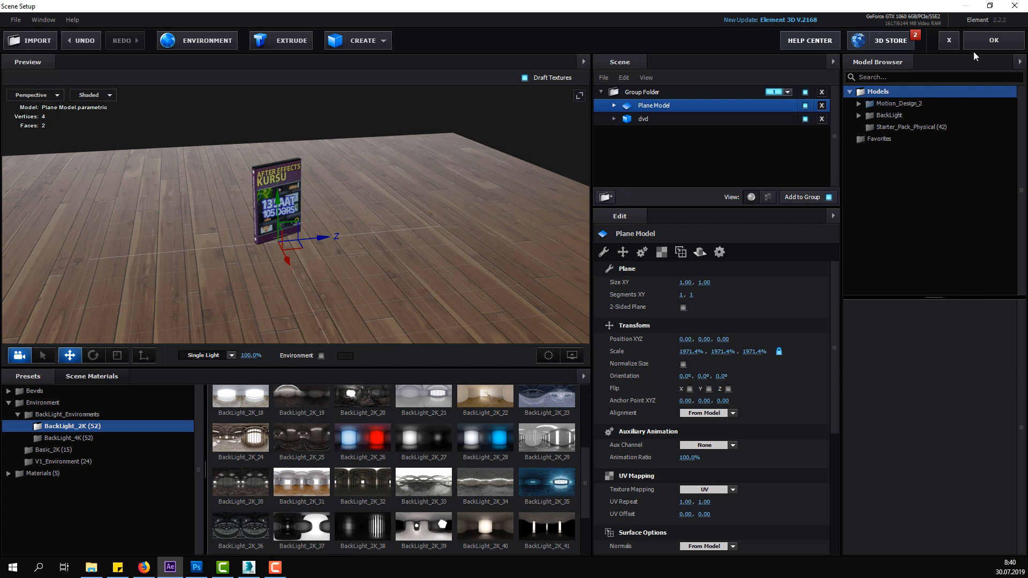
{"action": "left_click", "coordinate": [984, 38]}
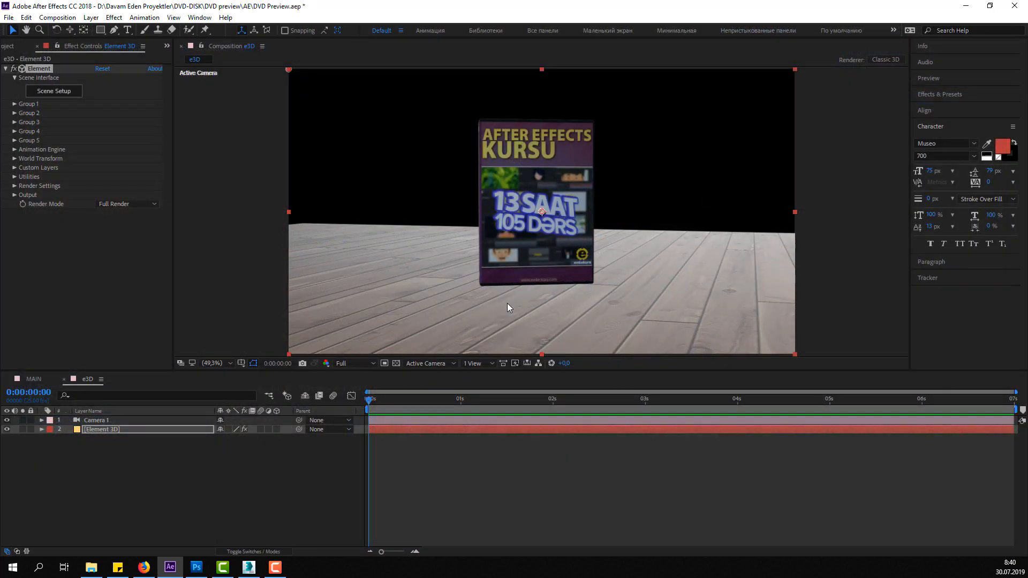
- Show the physical environment in the background of the Element 3D layer's render
{"action": "left_click", "coordinate": [96, 427]}
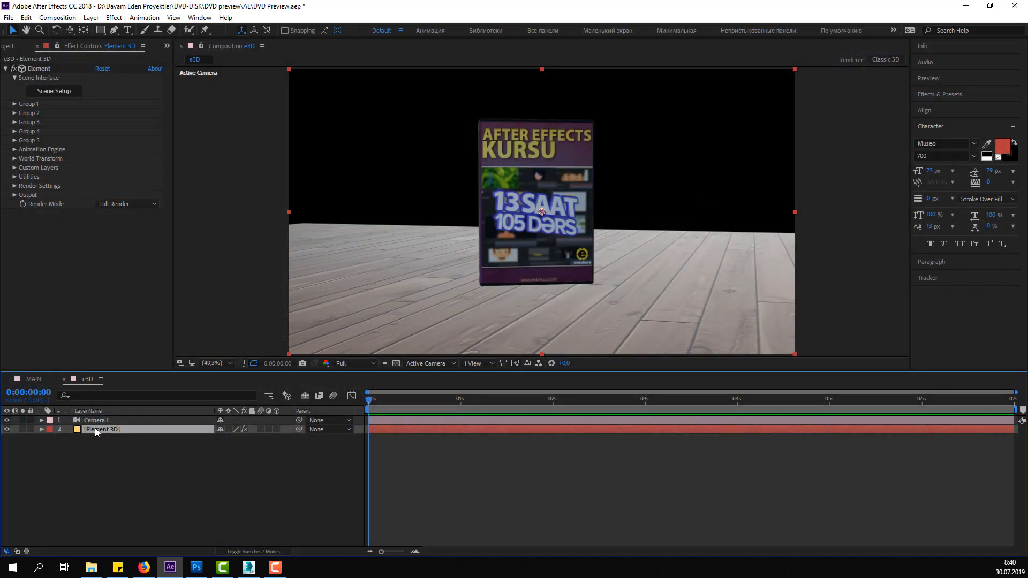
{"action": "left_click", "coordinate": [13, 185]}
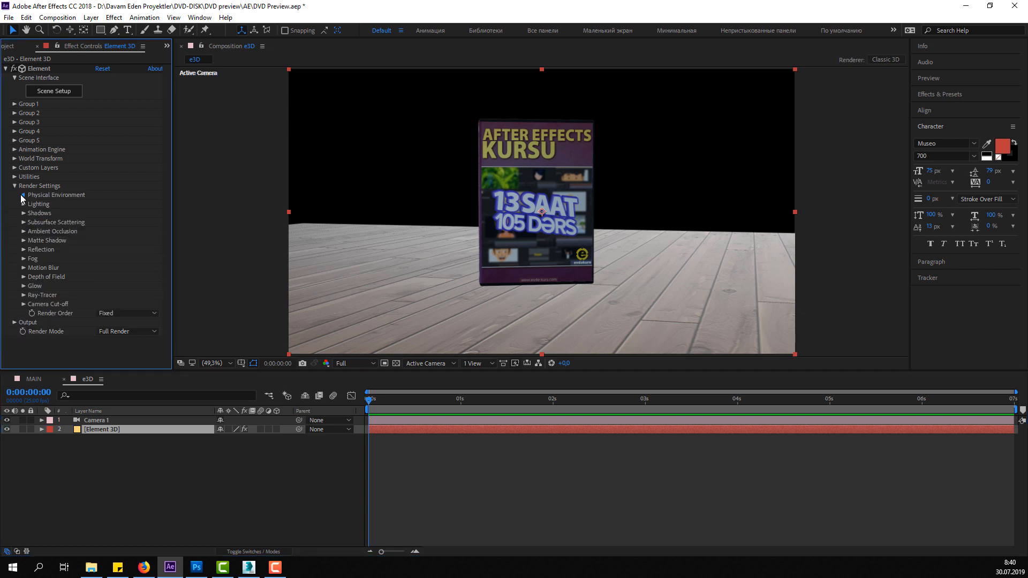
{"action": "left_click", "coordinate": [24, 195]}
{"action": "left_click", "coordinate": [98, 249]}
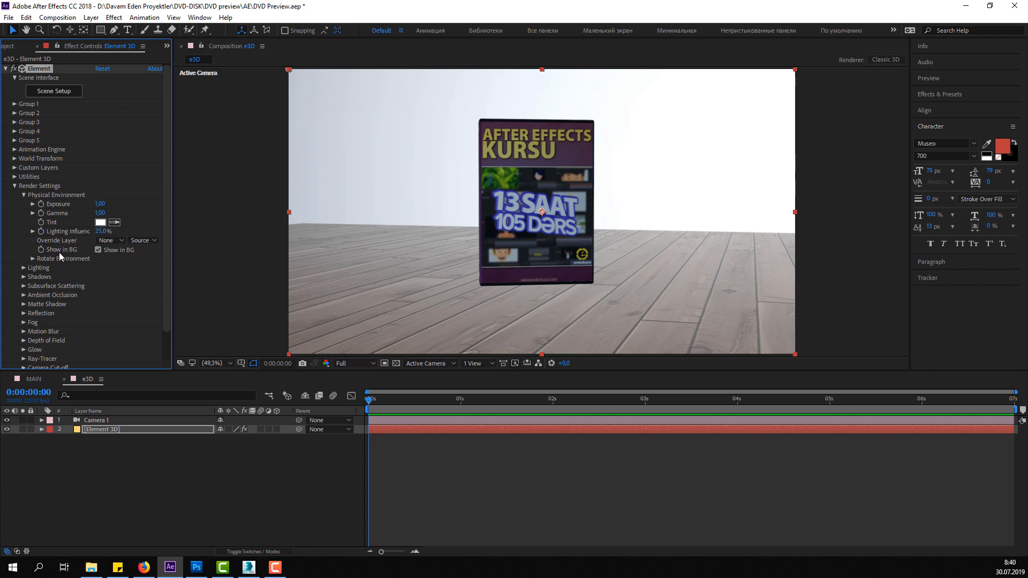
- Rotate the environment to 35° on X and 1x+240° on Y for a blue backdrop behind the DVD
{"action": "left_click", "coordinate": [32, 260]}
{"action": "left_click_drag", "start_coordinate": [110, 267], "coordinate": [185, 266]}
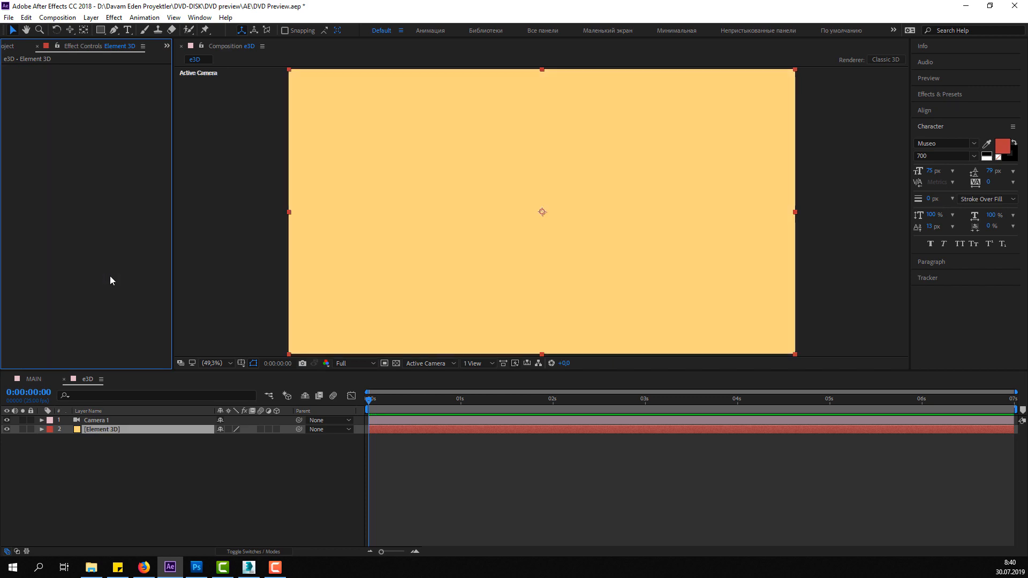
{"action": "left_click_drag", "start_coordinate": [110, 278], "coordinate": [137, 272]}
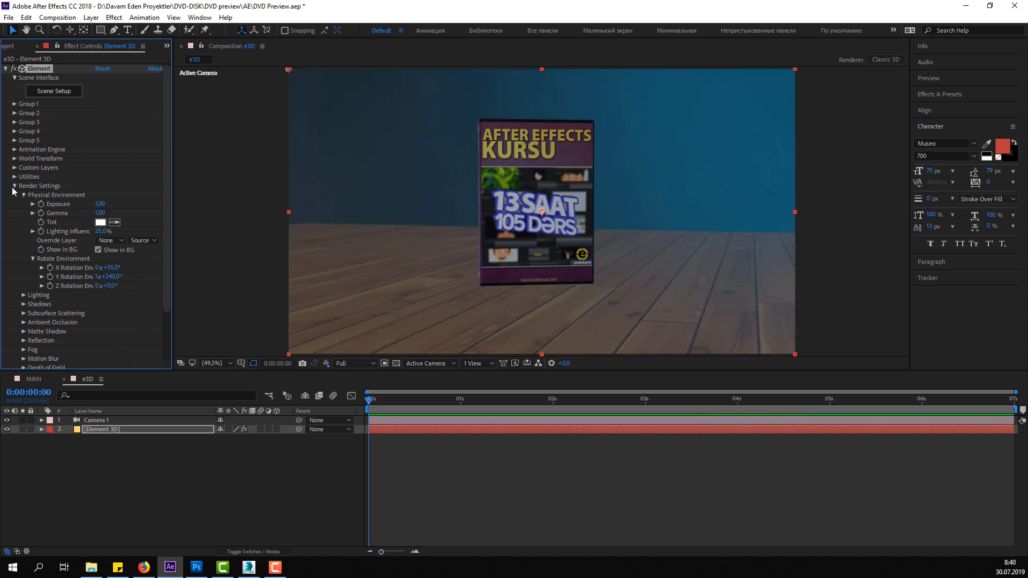
- Enable ambient occlusion in Element's render settings and set the SSAO intensity to 10
{"action": "scroll", "coordinate": [26, 199], "scroll_direction": "down", "scroll_amount": 3}
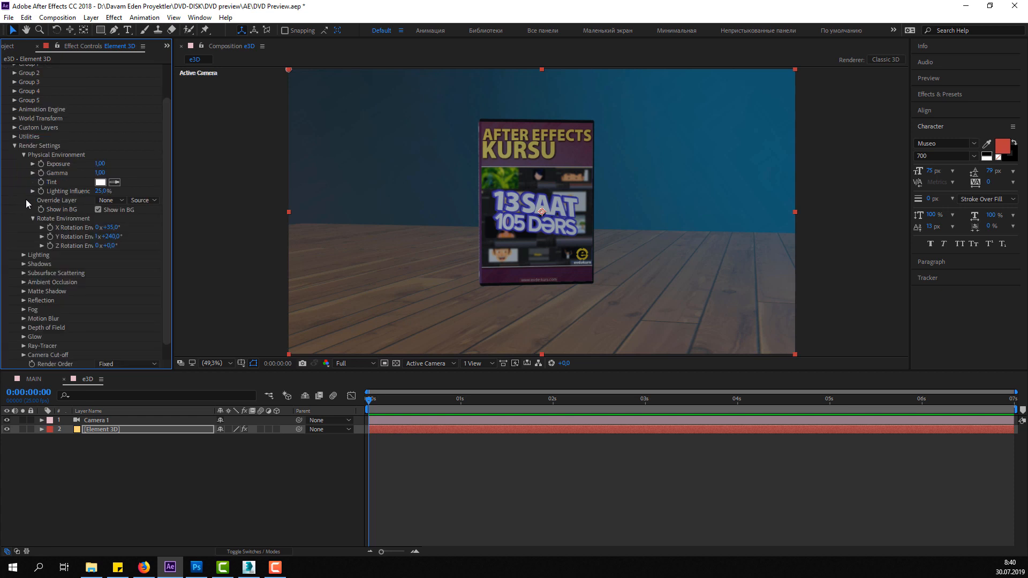
{"action": "left_click", "coordinate": [24, 154]}
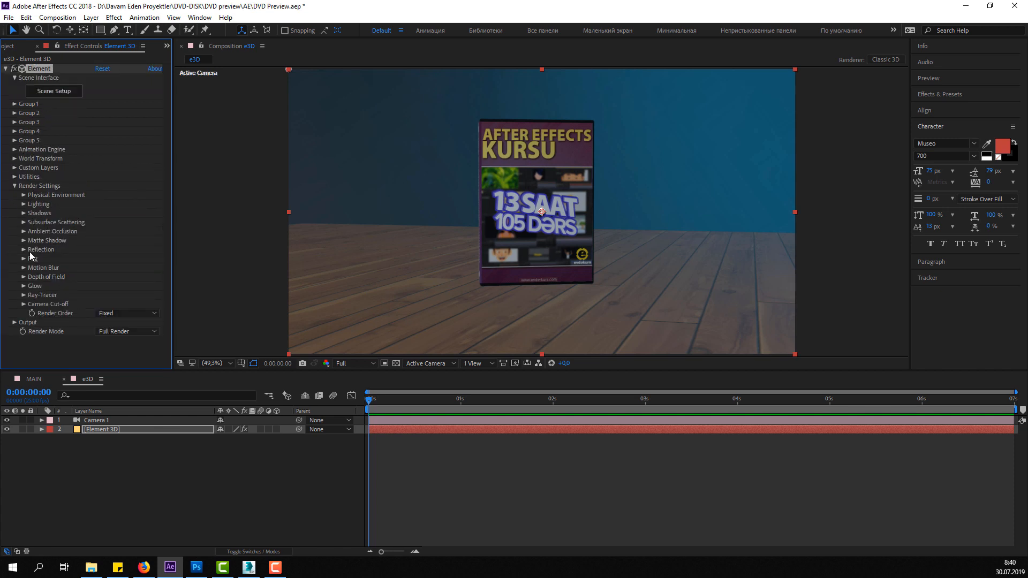
{"action": "left_click", "coordinate": [24, 233]}
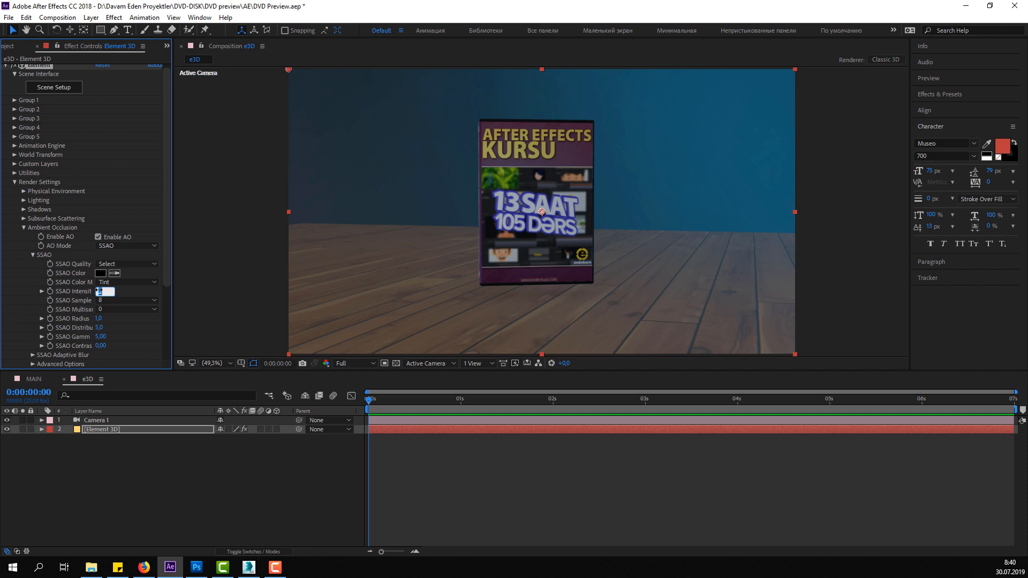
{"action": "left_click", "coordinate": [98, 290]}
{"action": "type", "text": "10"}
{"action": "key", "text": "Return"}
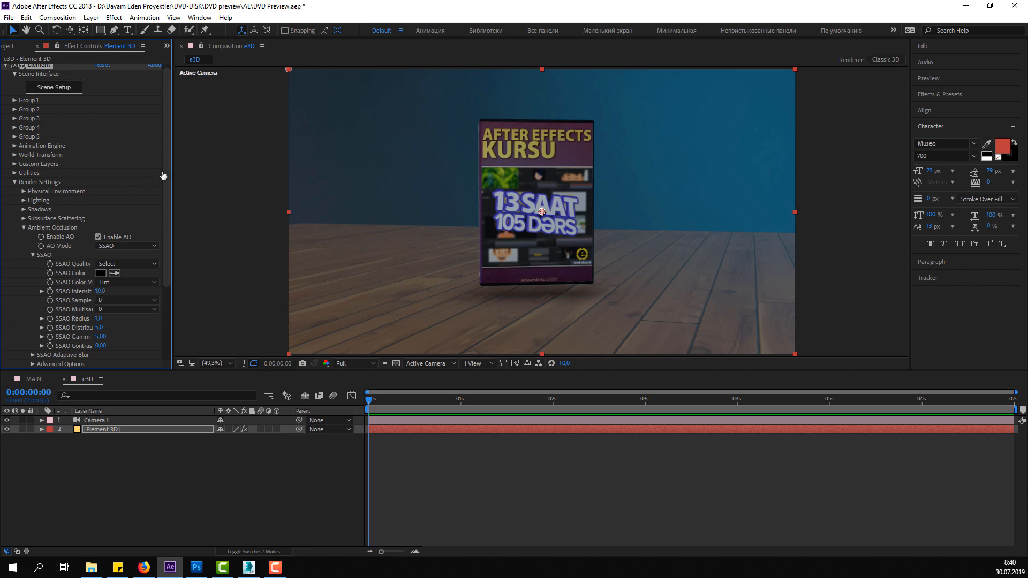
- In the scene setup, lower the dvd model onto the floor to a Y position of 0.86 and accept
{"action": "left_click", "coordinate": [54, 86]}
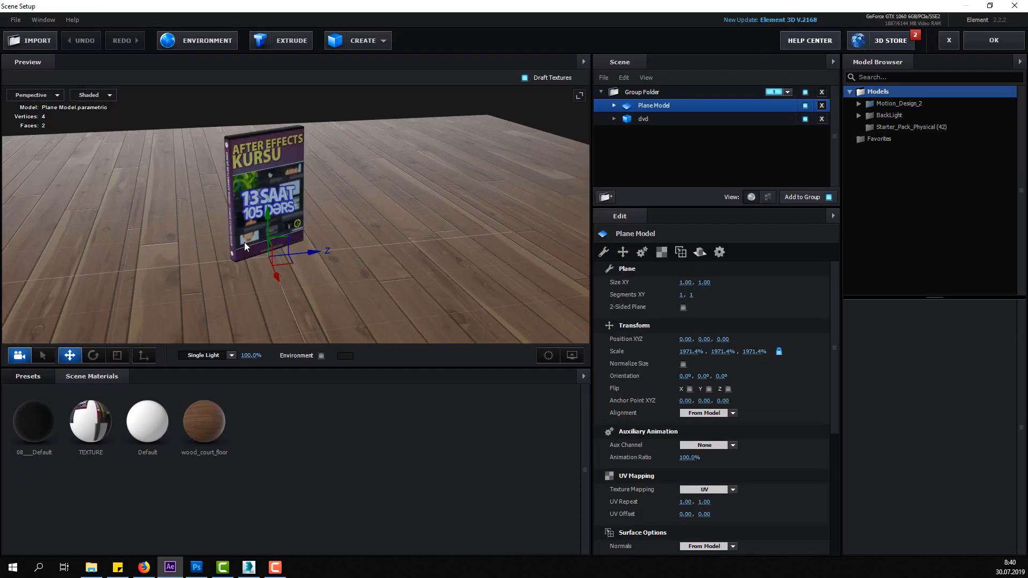
{"action": "left_click_drag", "start_coordinate": [245, 242], "coordinate": [394, 210]}
{"action": "key", "text": "ctrl+z"}
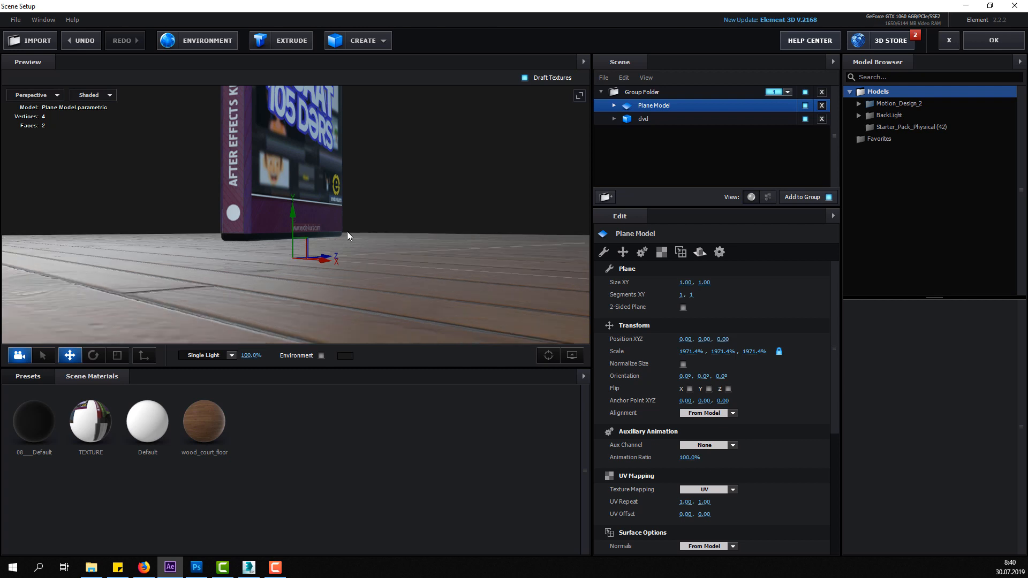
{"action": "left_click", "coordinate": [657, 119]}
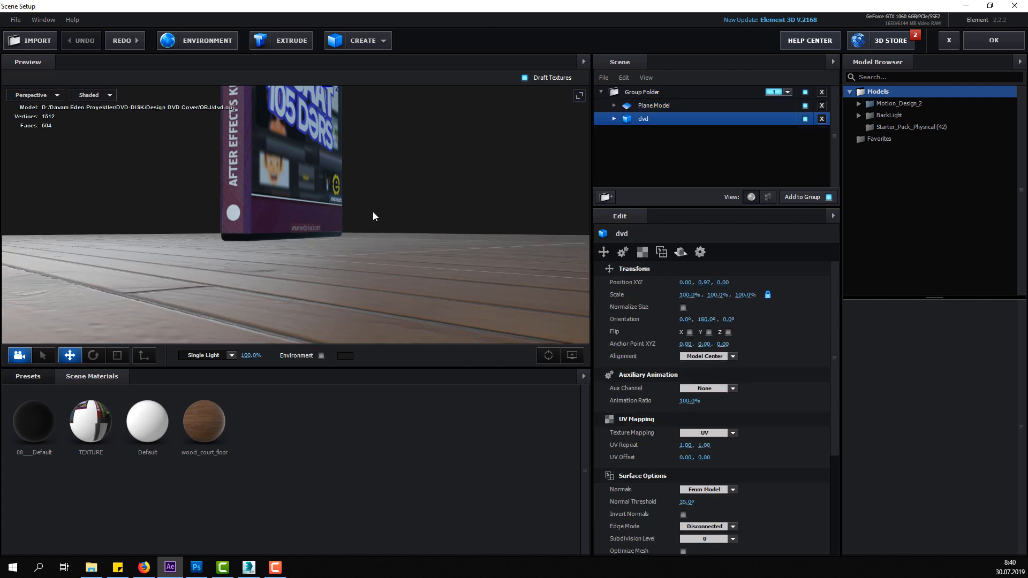
{"action": "left_click_drag", "start_coordinate": [491, 175], "coordinate": [309, 143]}
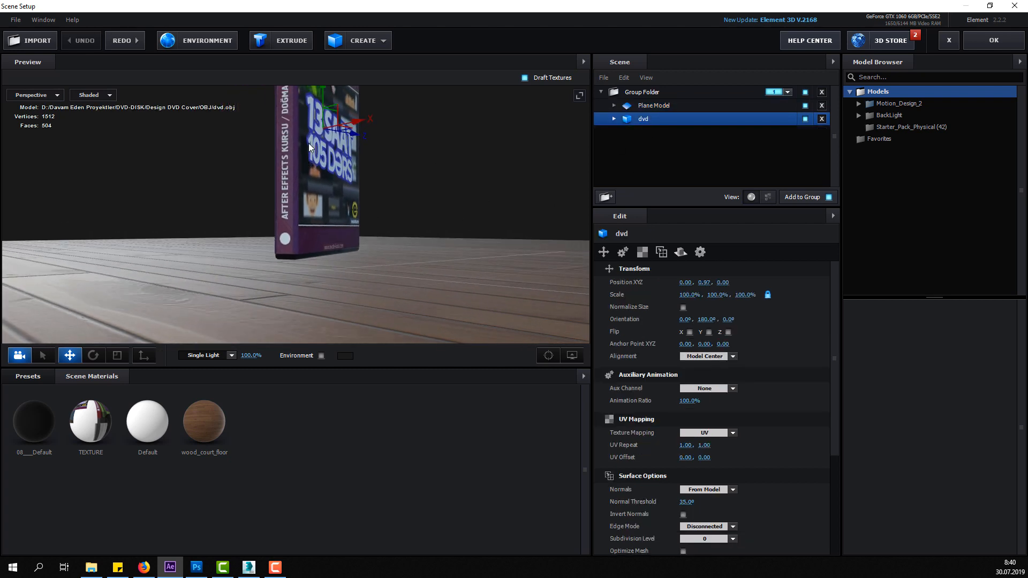
{"action": "left_click_drag", "start_coordinate": [324, 100], "coordinate": [320, 113]}
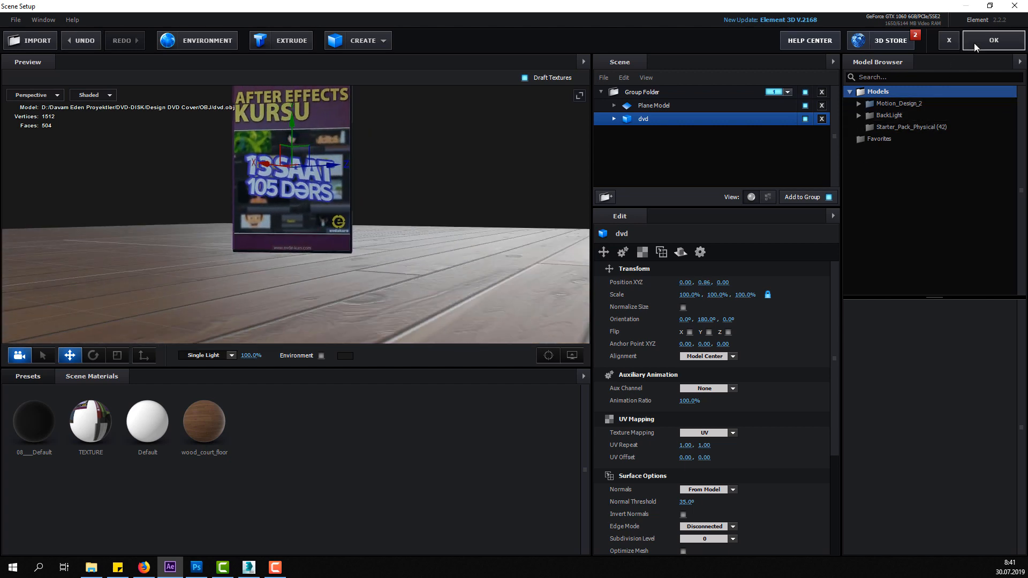
{"action": "left_click", "coordinate": [985, 41]}
- Move the camera closer and lower so the DVD cover fills most of the frame, slightly angled, with the floor beneath it
{"action": "scroll", "coordinate": [468, 313], "scroll_direction": "down", "scroll_amount": 1}
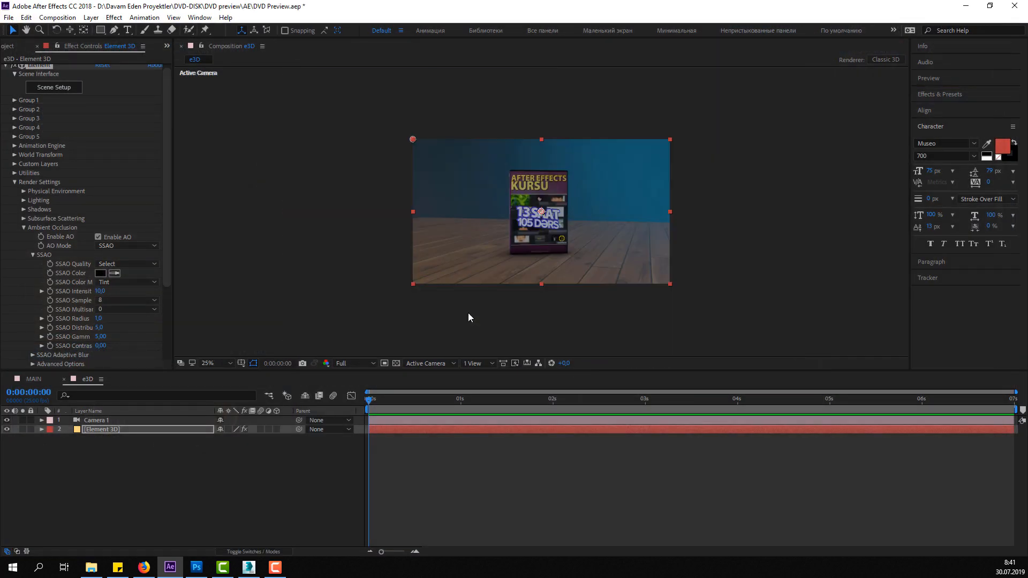
{"action": "scroll", "coordinate": [468, 313], "scroll_direction": "up", "scroll_amount": 1}
{"action": "key", "text": "c"}
{"action": "left_click_drag", "start_coordinate": [552, 250], "coordinate": [537, 219]}
{"action": "key", "text": "c"}
{"action": "key", "text": "c"}
{"action": "key", "text": "c"}
{"action": "left_click_drag", "start_coordinate": [548, 193], "coordinate": [556, 167]}
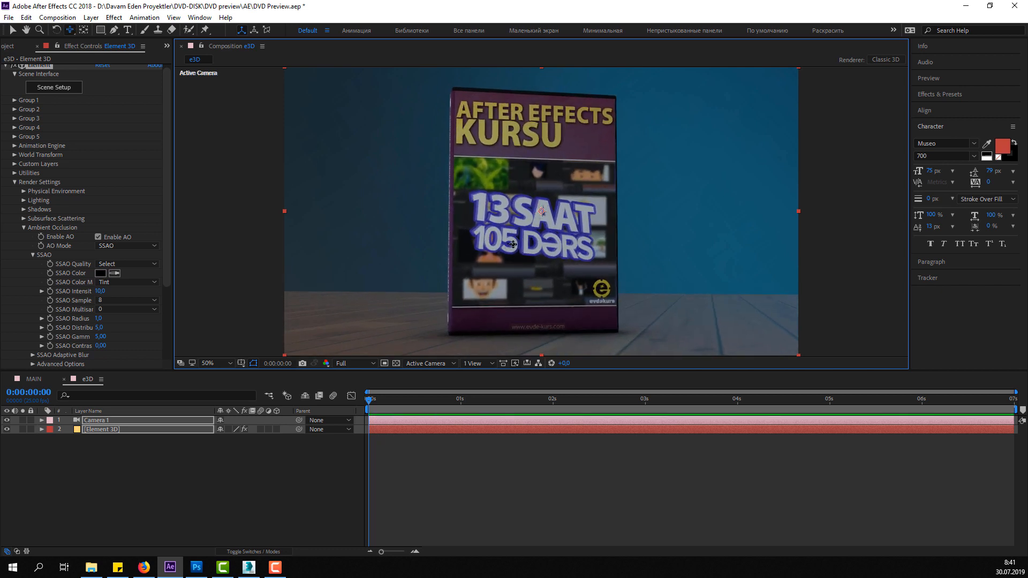
{"action": "left_click_drag", "start_coordinate": [513, 245], "coordinate": [513, 243]}
{"action": "left_click", "coordinate": [240, 496]}
{"action": "key", "text": "v"}
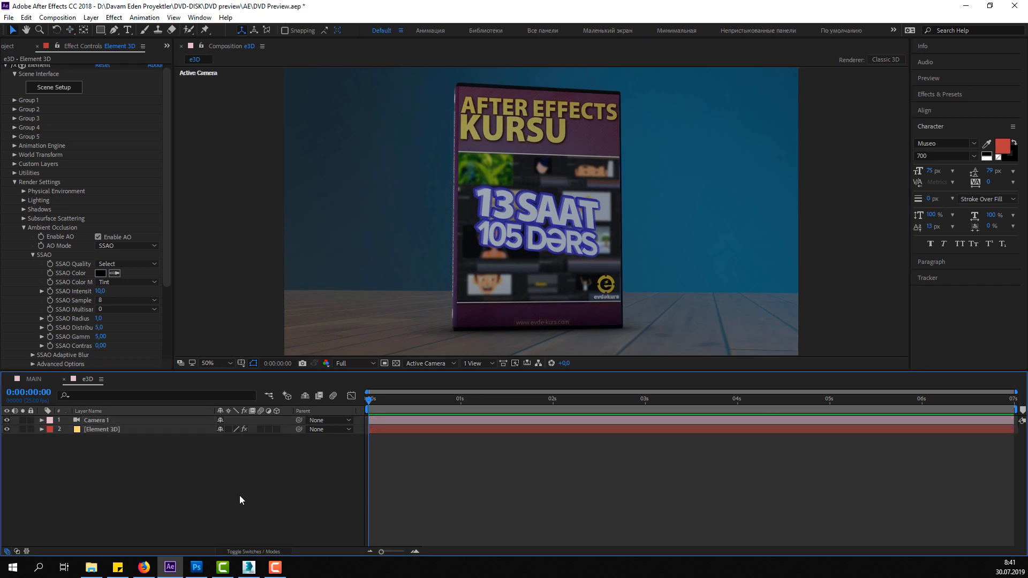
- Try the Cinema and Product presets for Element's added lighting
{"action": "left_click", "coordinate": [25, 229]}
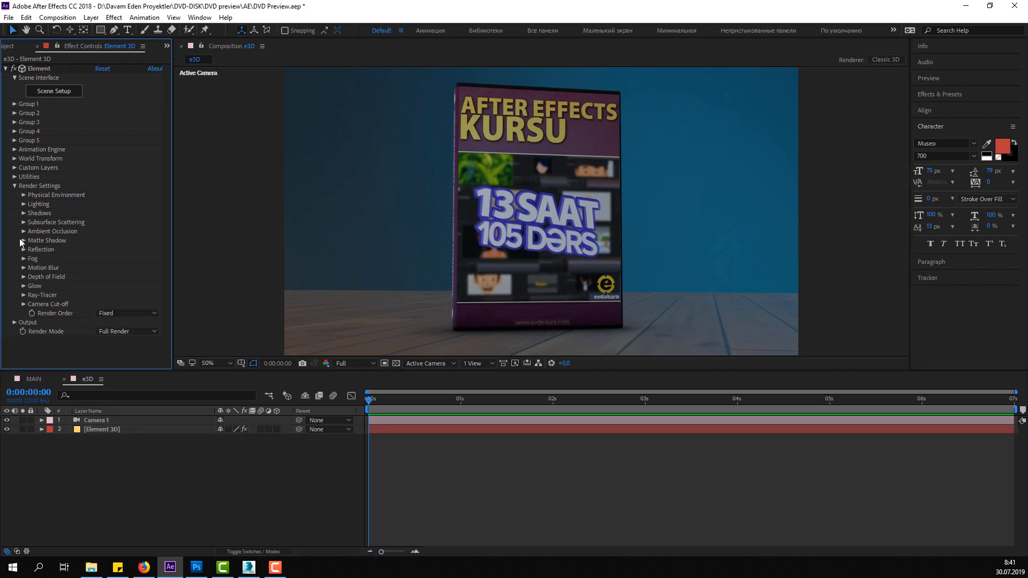
{"action": "left_click", "coordinate": [24, 203]}
{"action": "left_click", "coordinate": [125, 231]}
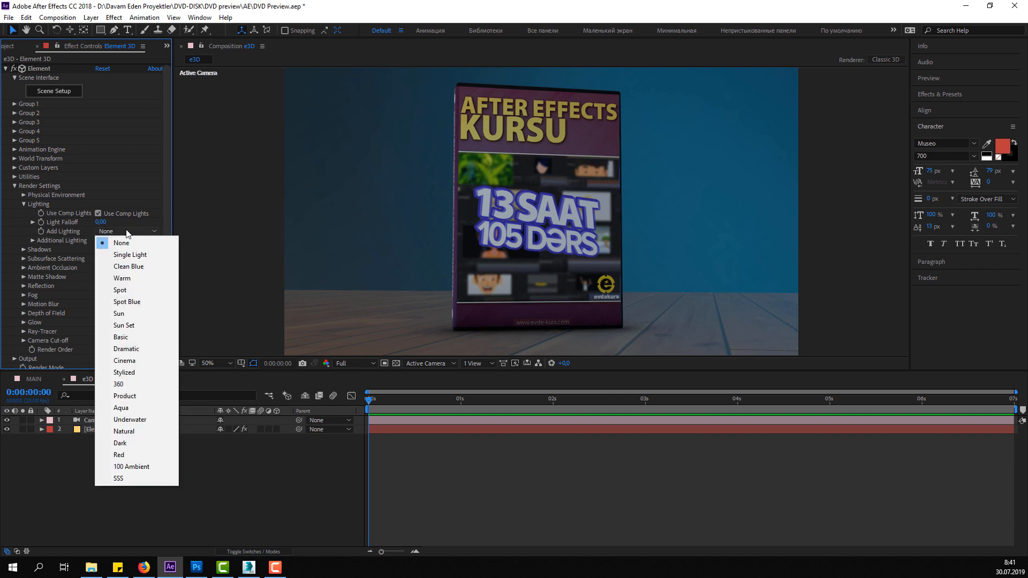
{"action": "left_click", "coordinate": [136, 361]}
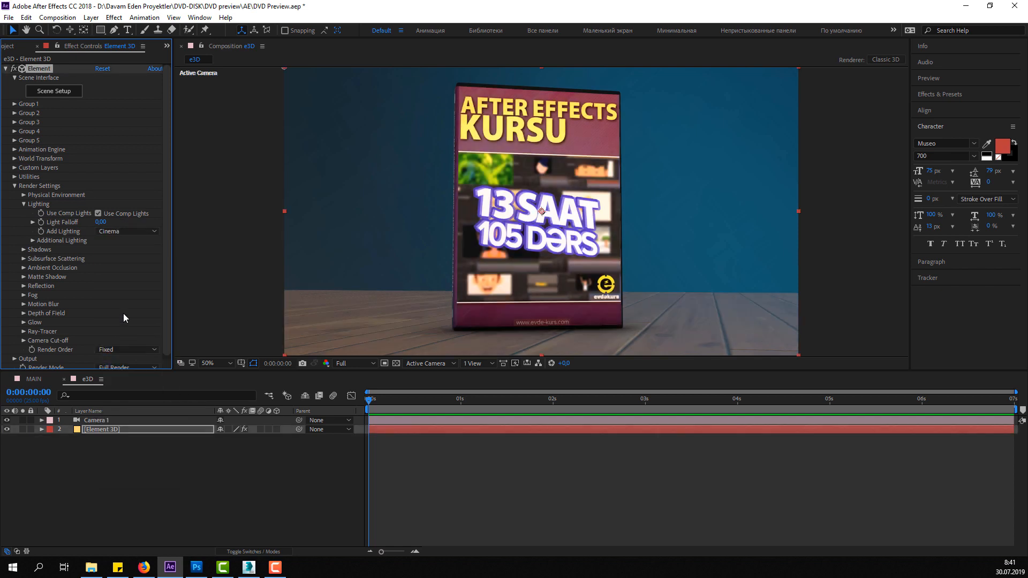
{"action": "left_click", "coordinate": [134, 232]}
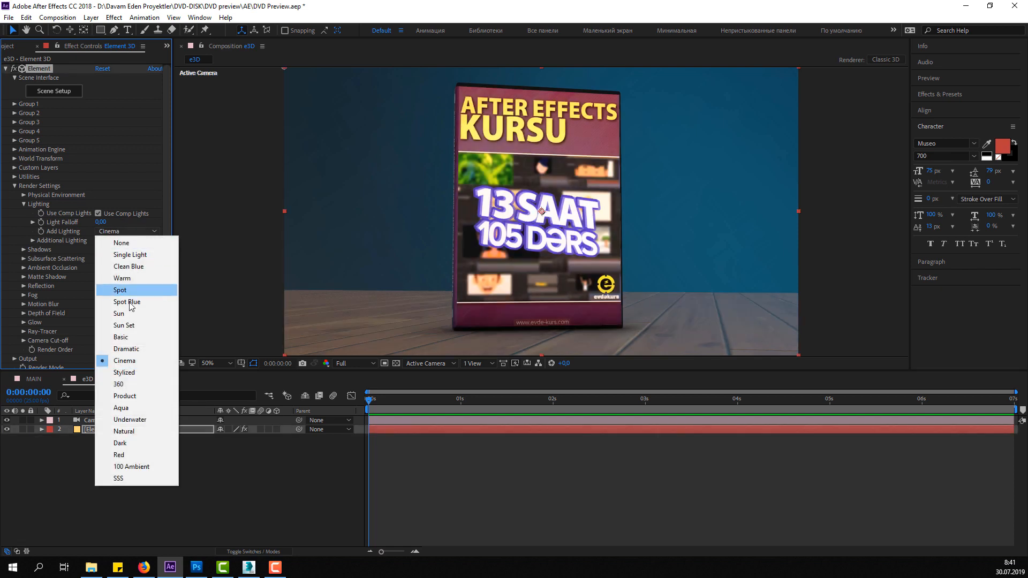
{"action": "left_click", "coordinate": [127, 396]}
- Try the Underwater and Clean Blue lighting presets and reset the added lighting to None
{"action": "left_click", "coordinate": [124, 231]}
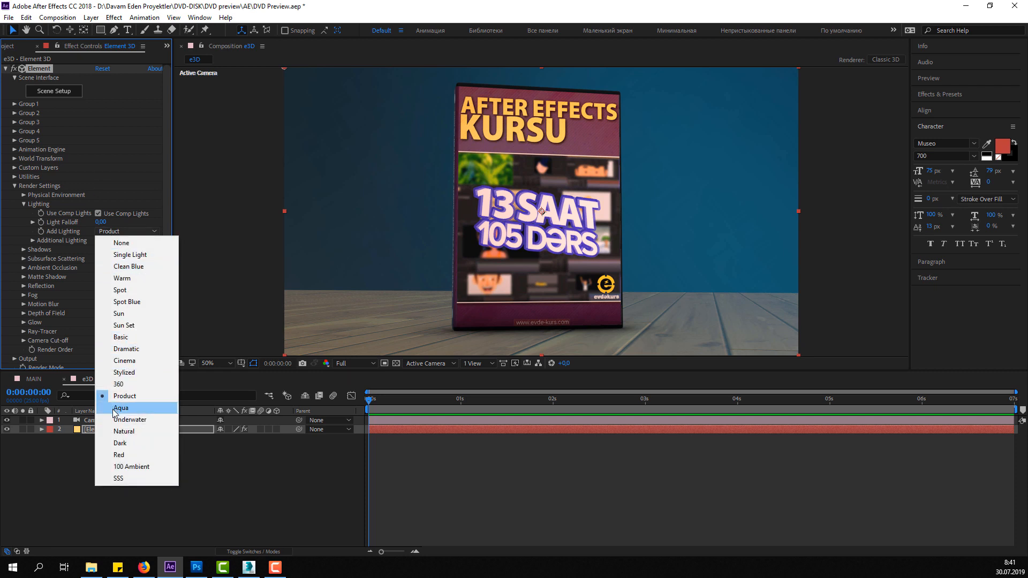
{"action": "left_click", "coordinate": [114, 419]}
{"action": "left_click", "coordinate": [129, 231]}
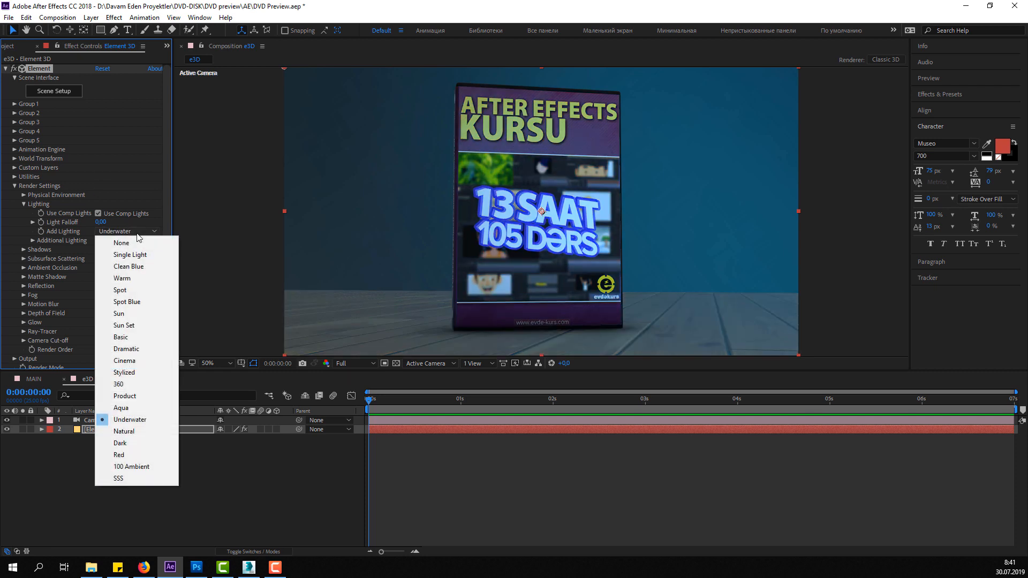
{"action": "left_click", "coordinate": [126, 267]}
{"action": "left_click", "coordinate": [128, 232]}
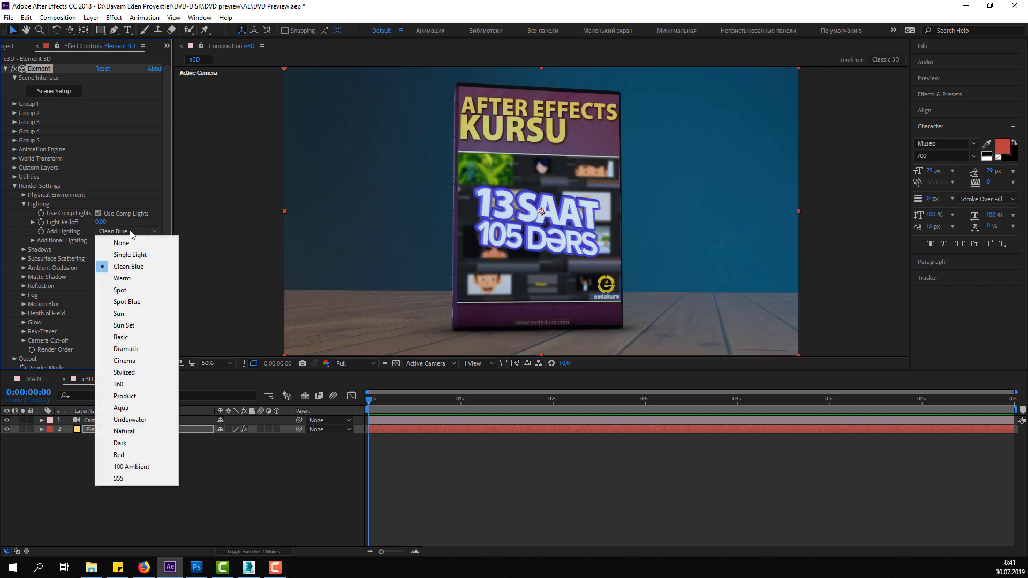
{"action": "left_click", "coordinate": [122, 243]}
- Try the Single Light preset and switch the added lighting to Warm
{"action": "left_click", "coordinate": [136, 231]}
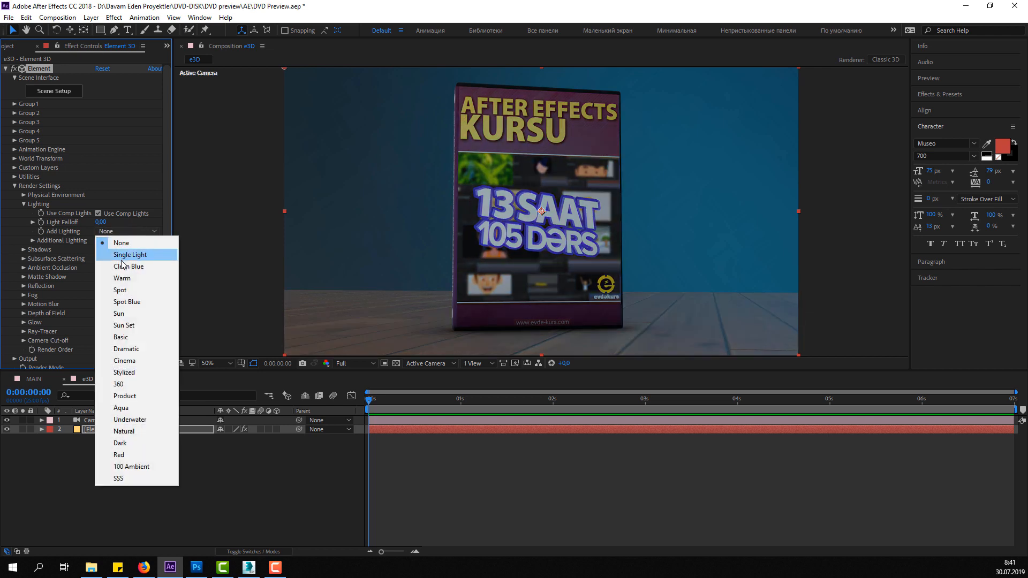
{"action": "left_click", "coordinate": [124, 256]}
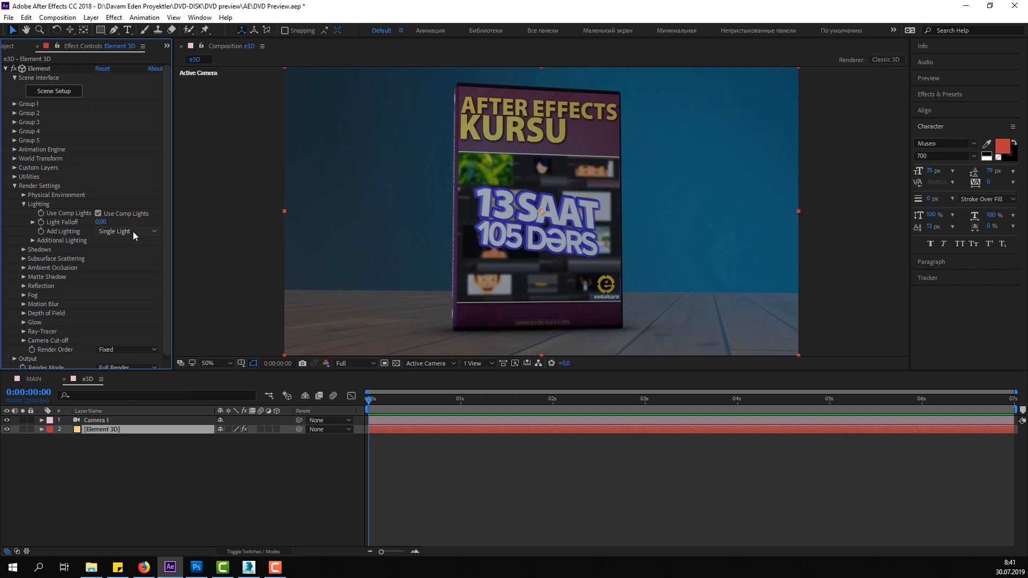
{"action": "left_click", "coordinate": [132, 232]}
{"action": "left_click", "coordinate": [119, 276]}
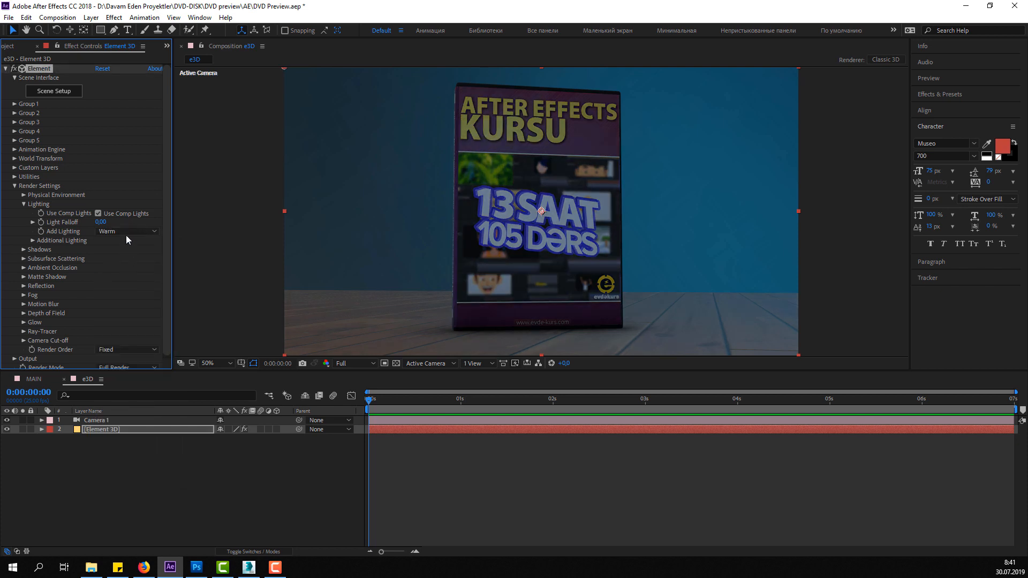
- Try the Spot, Sun and Basic lighting presets and set Element's added lighting to Clean Blue
{"action": "left_click", "coordinate": [127, 232]}
{"action": "left_click", "coordinate": [118, 289]}
{"action": "left_click", "coordinate": [128, 231]}
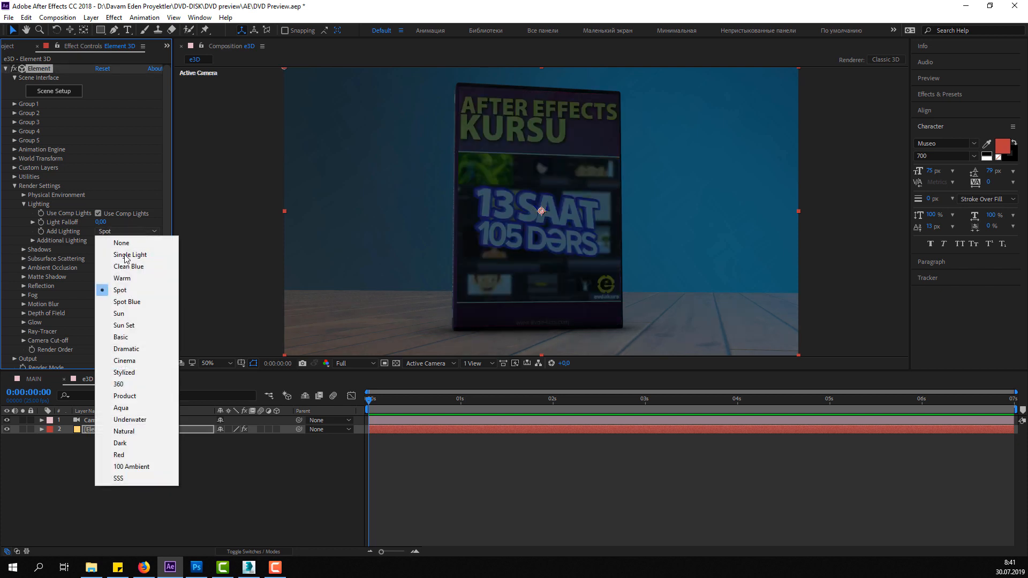
{"action": "left_click", "coordinate": [119, 314]}
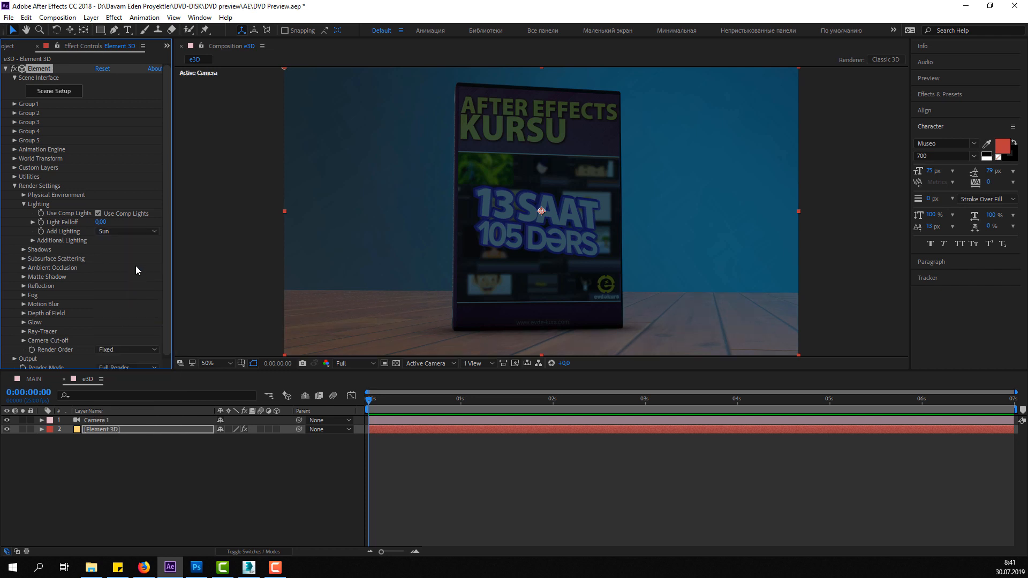
{"action": "left_click", "coordinate": [131, 231]}
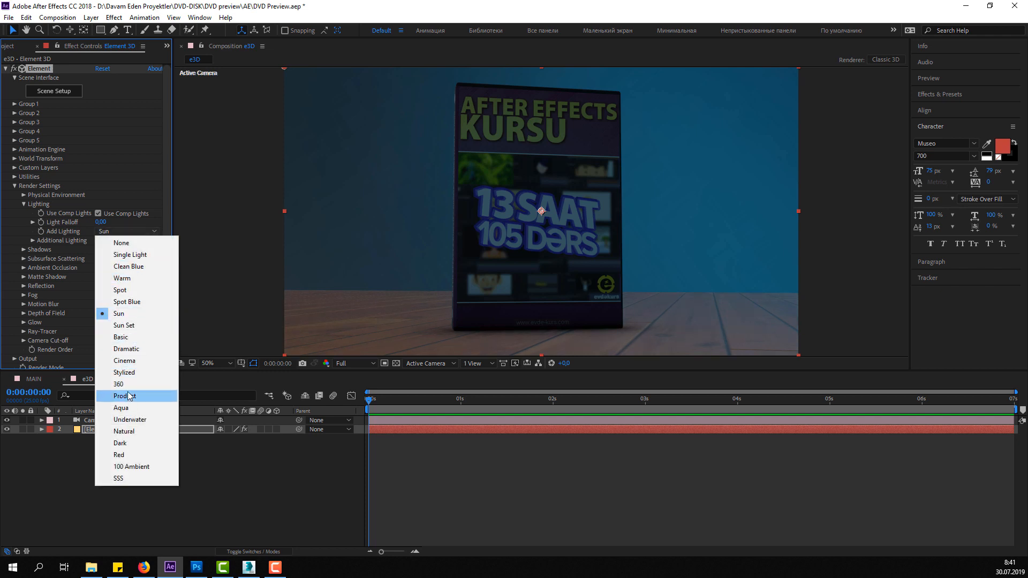
{"action": "left_click", "coordinate": [127, 337]}
{"action": "left_click", "coordinate": [124, 231]}
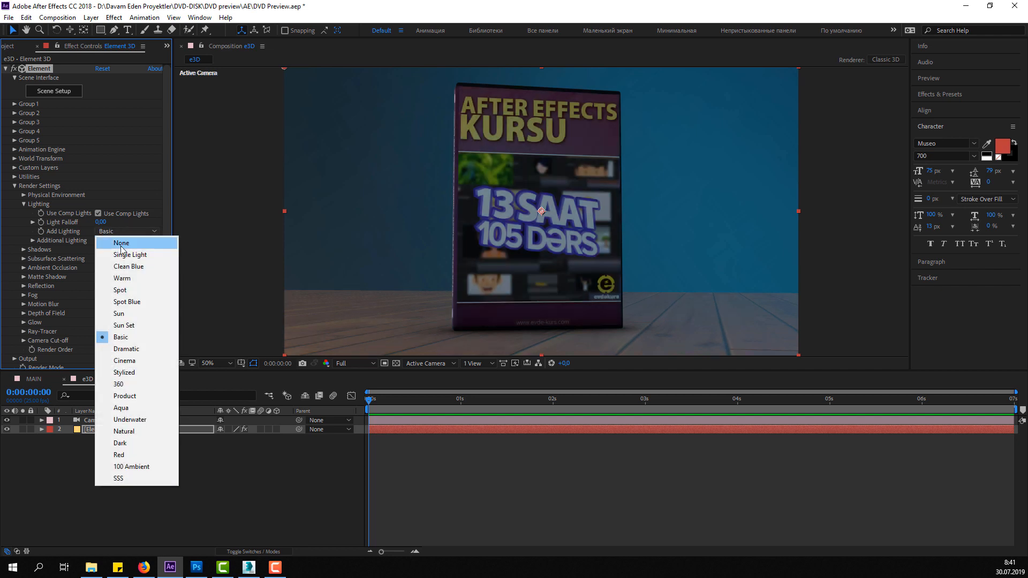
{"action": "left_click", "coordinate": [137, 272]}
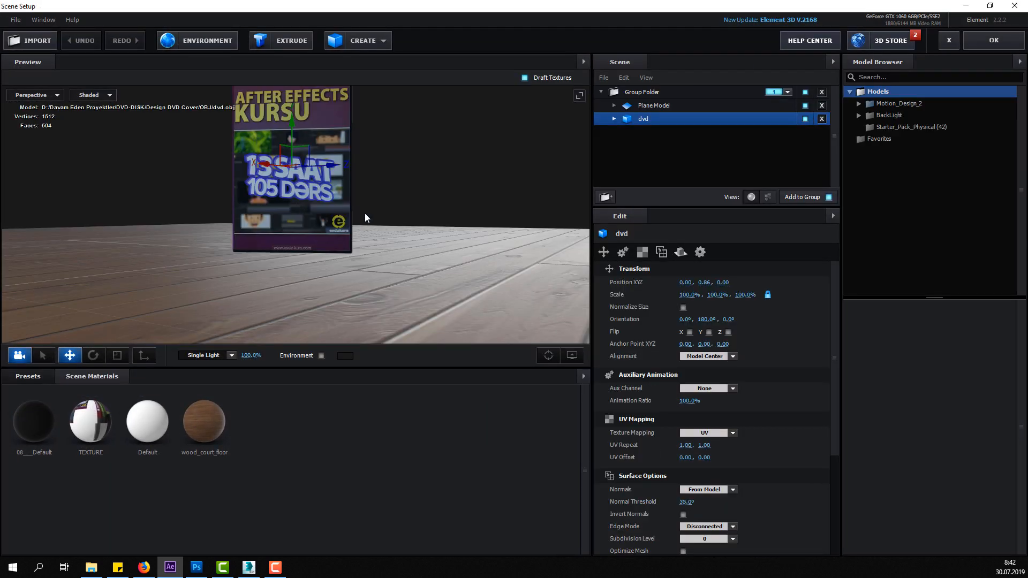
- In Element's Scene Setup, select the dvd model's TEXTURE material and set its reflectivity intensity to 3%
{"action": "left_click_drag", "start_coordinate": [262, 207], "coordinate": [385, 233]}
{"action": "scroll", "coordinate": [385, 233], "scroll_direction": "up", "scroll_amount": 4}
{"action": "left_click_drag", "start_coordinate": [328, 250], "coordinate": [399, 281]}
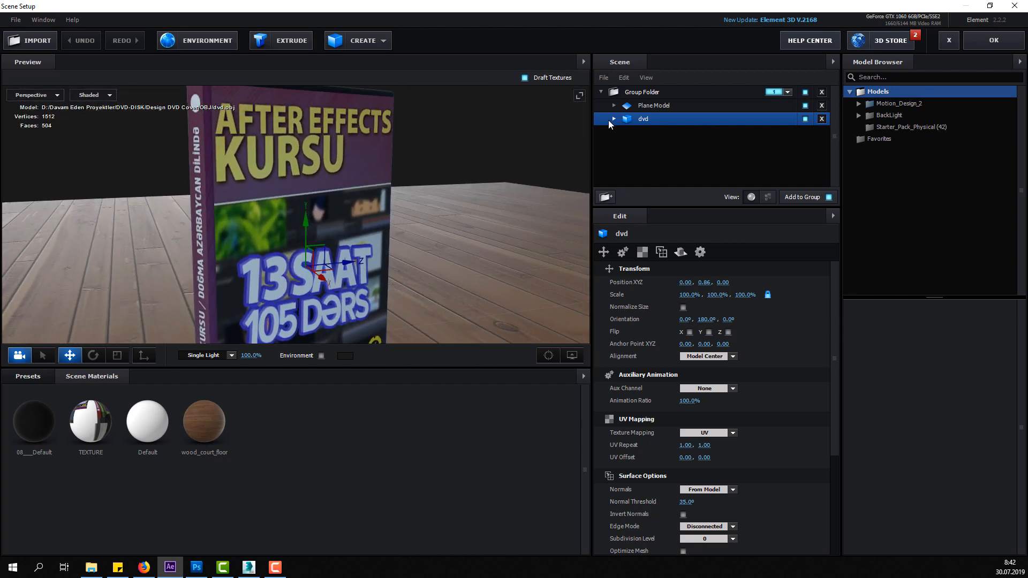
{"action": "left_click", "coordinate": [663, 142]}
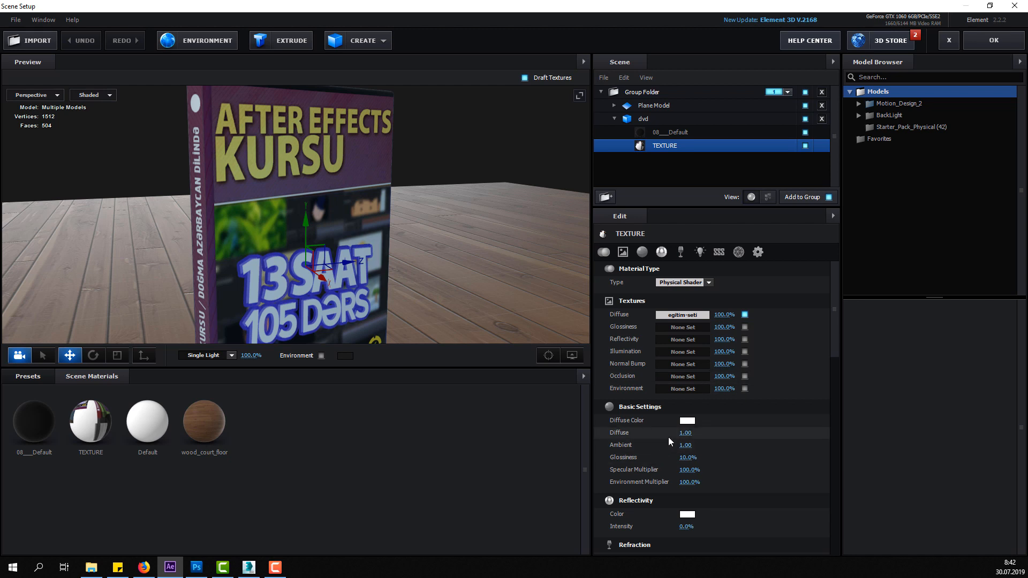
{"action": "scroll", "coordinate": [652, 464], "scroll_direction": "down", "scroll_amount": 2}
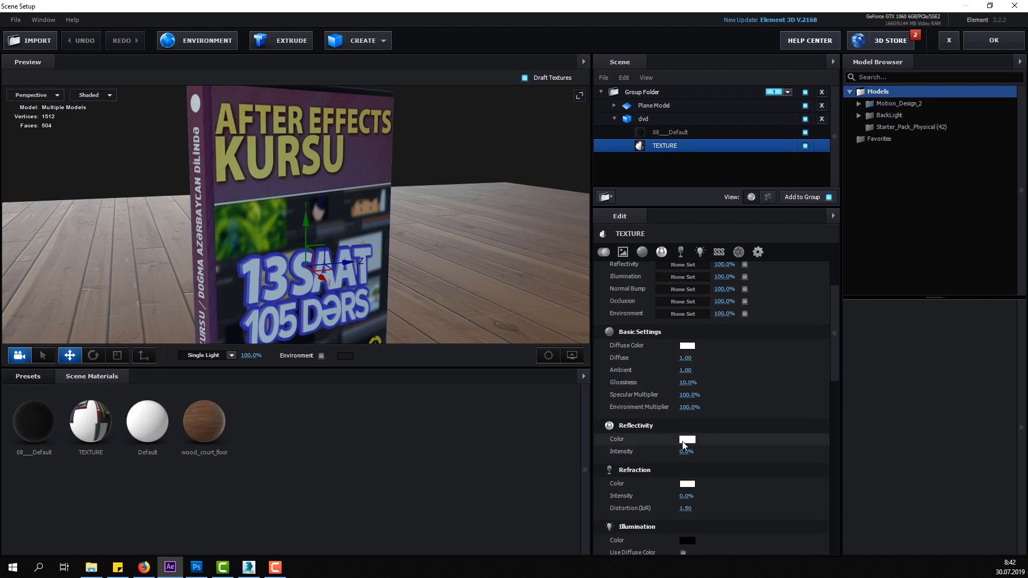
{"action": "left_click_drag", "start_coordinate": [685, 452], "coordinate": [685, 453]}
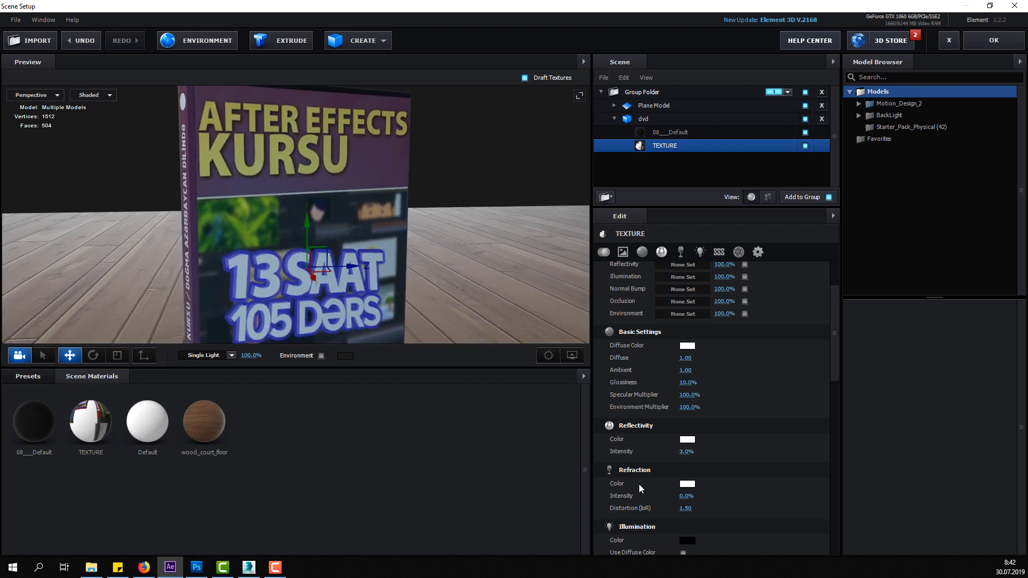
- Set the TEXTURE material's refraction intensity to 1% and its refraction color to light blue A3F3FF
{"action": "left_click_drag", "start_coordinate": [685, 496], "coordinate": [687, 497]}
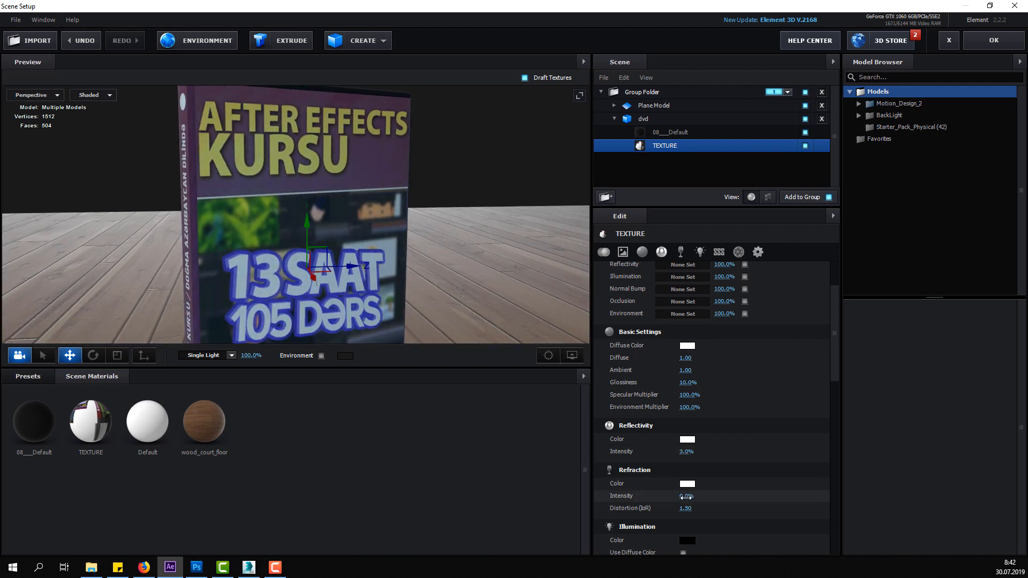
{"action": "left_click", "coordinate": [688, 484]}
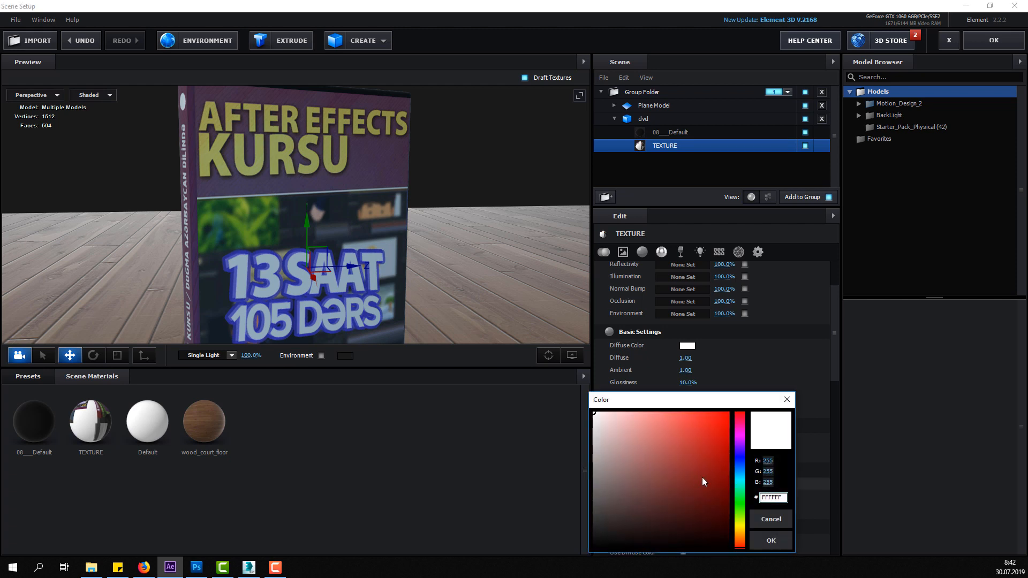
{"action": "left_click", "coordinate": [740, 477]}
{"action": "left_click_drag", "start_coordinate": [625, 456], "coordinate": [645, 390]}
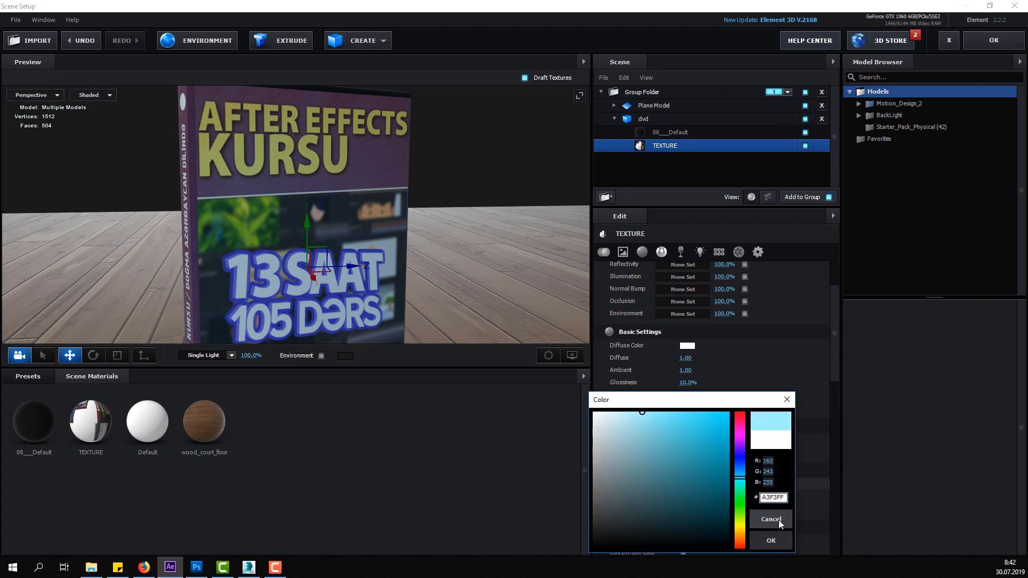
{"action": "left_click", "coordinate": [771, 541]}
{"action": "left_click_drag", "start_coordinate": [363, 266], "coordinate": [339, 251]}
{"action": "key", "text": "ctrl+z"}
{"action": "mouse_move", "coordinate": [418, 307]}
{"action": "left_mouse_down"}
{"action": "mouse_move", "coordinate": [386, 249]}
{"action": "mouse_move", "coordinate": [360, 322]}
{"action": "mouse_move", "coordinate": [411, 316]}
{"action": "left_mouse_up"}
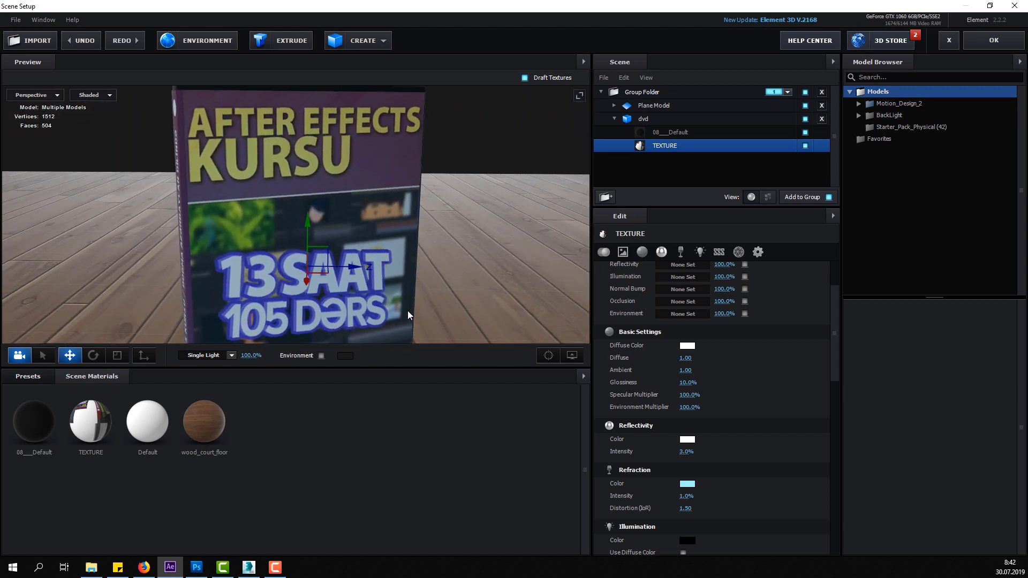
- Set the TEXTURE material's glossiness to 100% and reflectivity intensity to 16%, and apply the scene changes
{"action": "left_click_drag", "start_coordinate": [687, 383], "coordinate": [788, 384]}
{"action": "mouse_move", "coordinate": [421, 276]}
{"action": "left_mouse_down"}
{"action": "mouse_move", "coordinate": [439, 271]}
{"action": "mouse_move", "coordinate": [434, 248]}
{"action": "mouse_move", "coordinate": [396, 252]}
{"action": "mouse_move", "coordinate": [378, 285]}
{"action": "mouse_move", "coordinate": [409, 280]}
{"action": "left_mouse_up"}
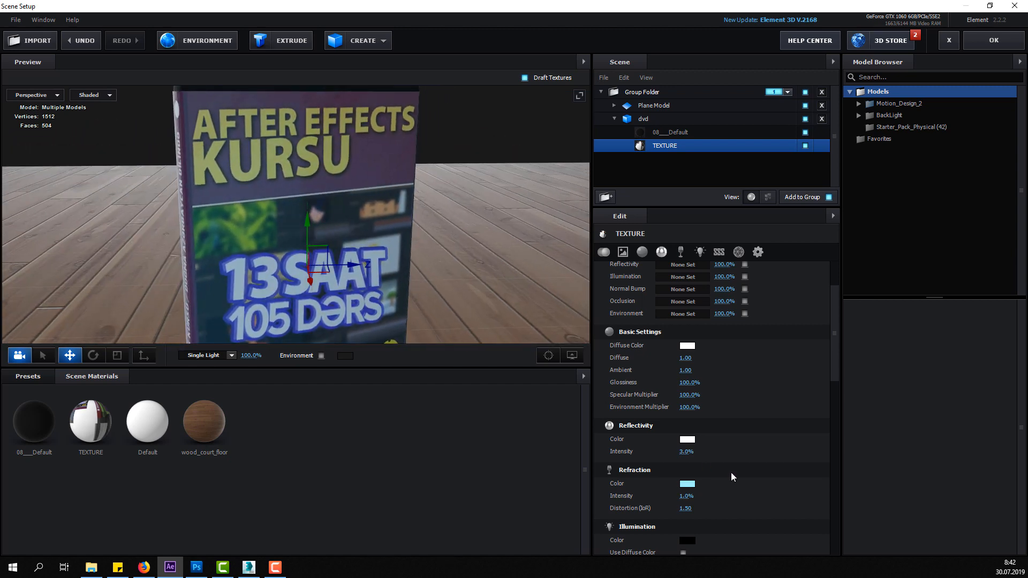
{"action": "left_click_drag", "start_coordinate": [686, 451], "coordinate": [687, 453]}
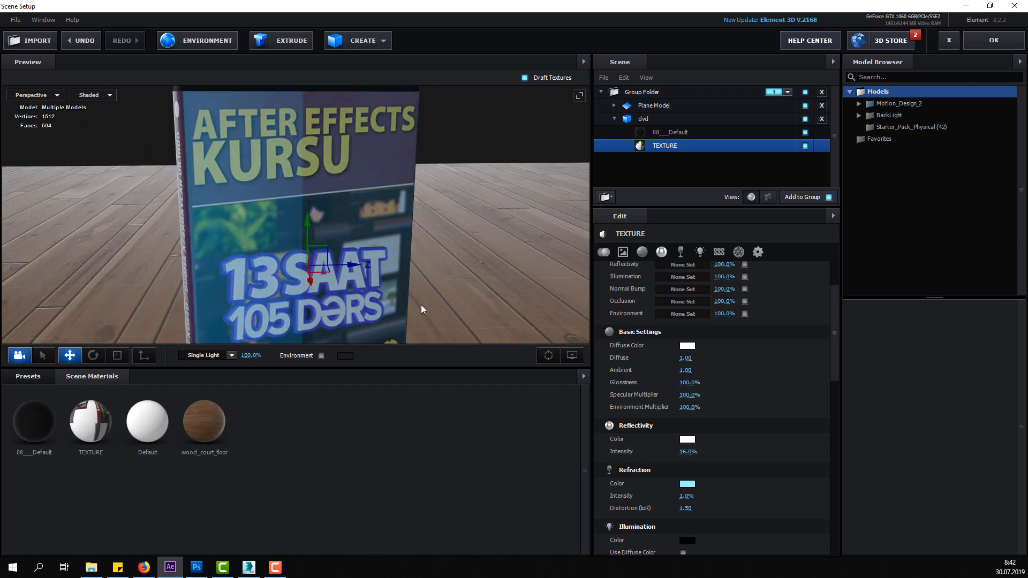
{"action": "left_click_drag", "start_coordinate": [420, 305], "coordinate": [446, 303]}
{"action": "left_click", "coordinate": [988, 41]}
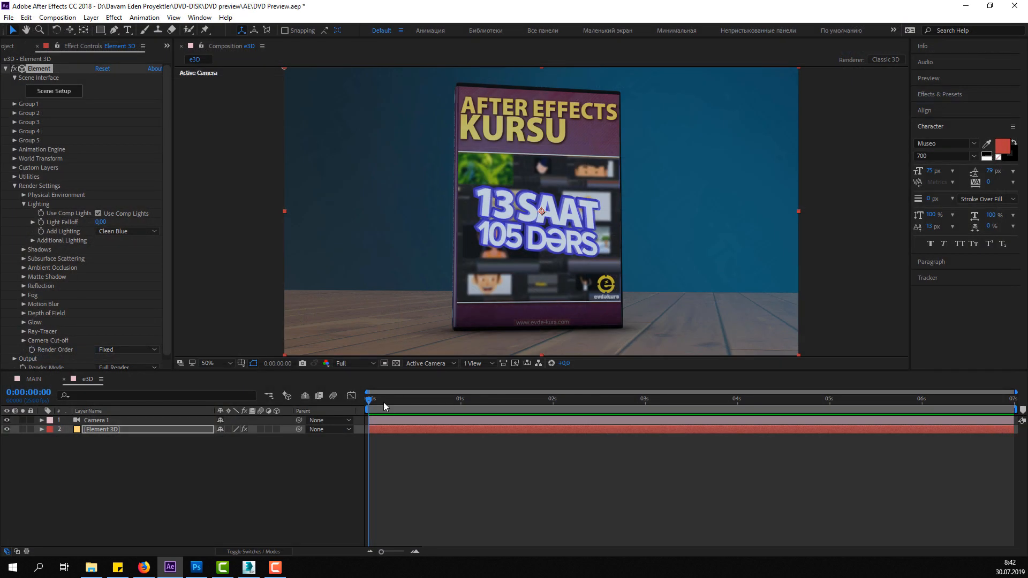
- Orbit the composition camera around the DVD to check the cover's reflections and undo the camera move
{"action": "key", "text": "c"}
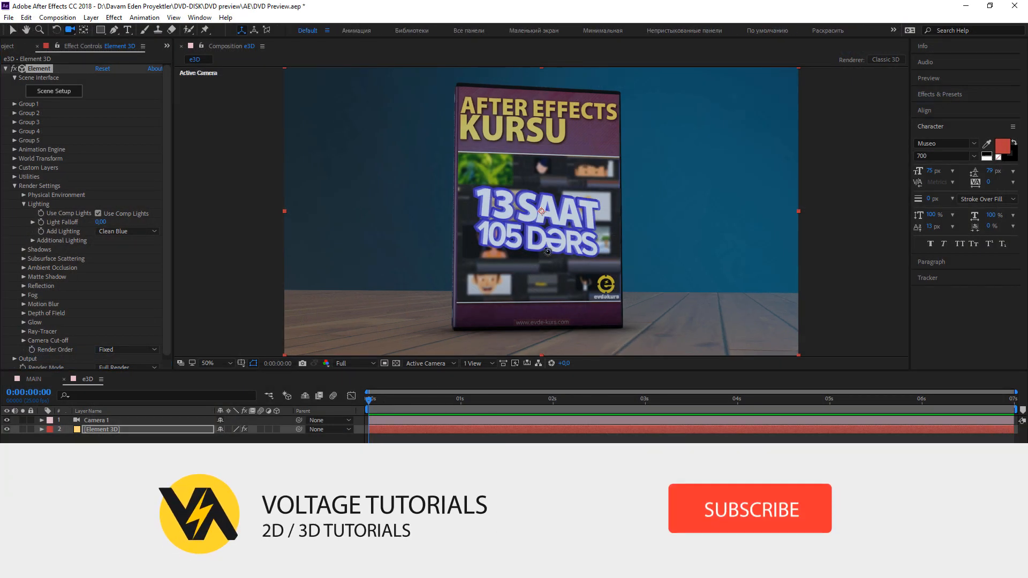
{"action": "mouse_move", "coordinate": [527, 275]}
{"action": "left_mouse_down"}
{"action": "mouse_move", "coordinate": [538, 261]}
{"action": "mouse_move", "coordinate": [521, 287]}
{"action": "mouse_move", "coordinate": [500, 254]}
{"action": "mouse_move", "coordinate": [529, 268]}
{"action": "left_mouse_up"}
{"action": "key", "text": "ctrl+z"}
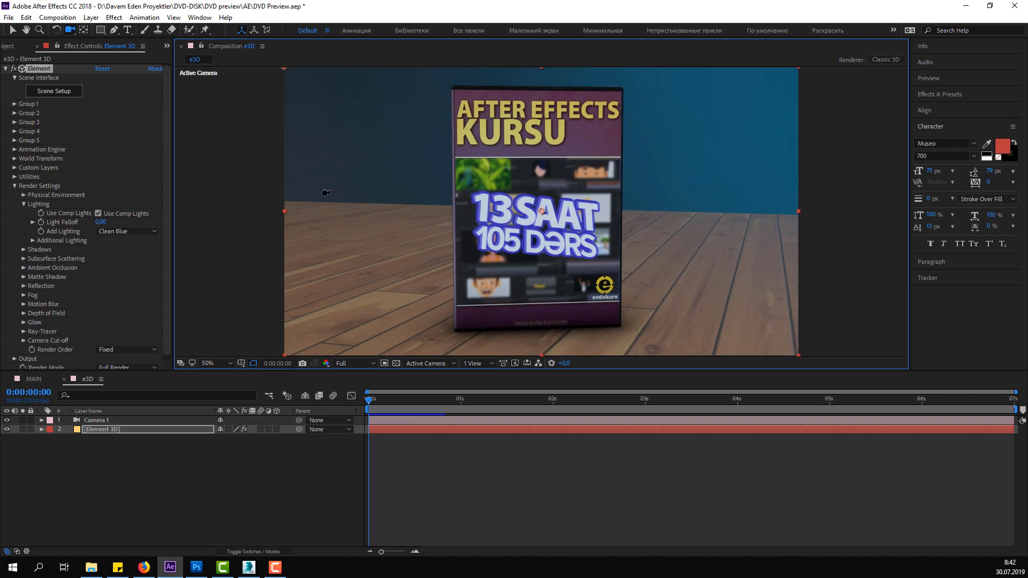
- Reopen Scene Setup and change the TEXTURE material's refraction color back to white
{"action": "left_click", "coordinate": [61, 92]}
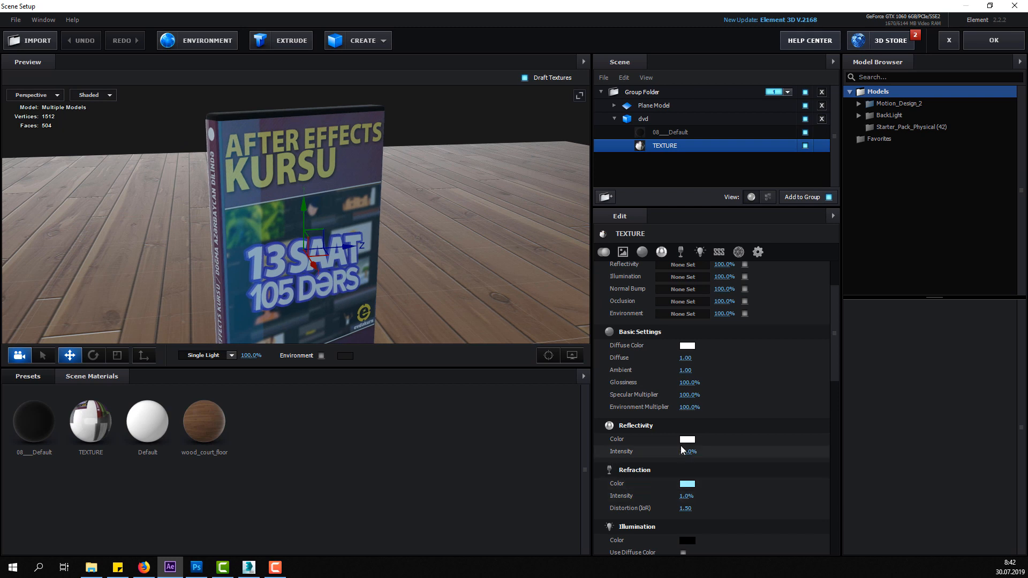
{"action": "left_click", "coordinate": [686, 484]}
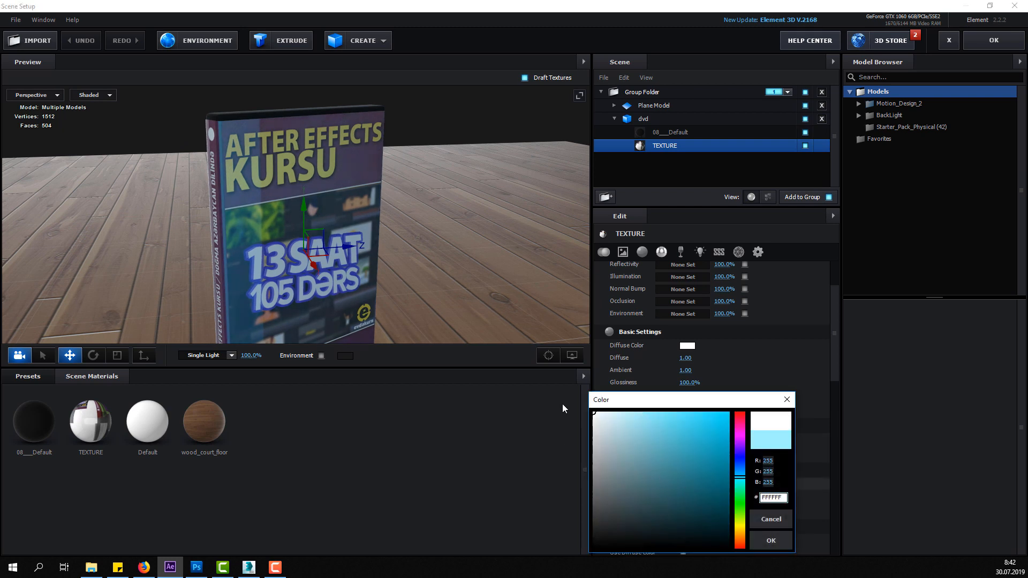
{"action": "left_click_drag", "start_coordinate": [677, 566], "coordinate": [594, 413]}
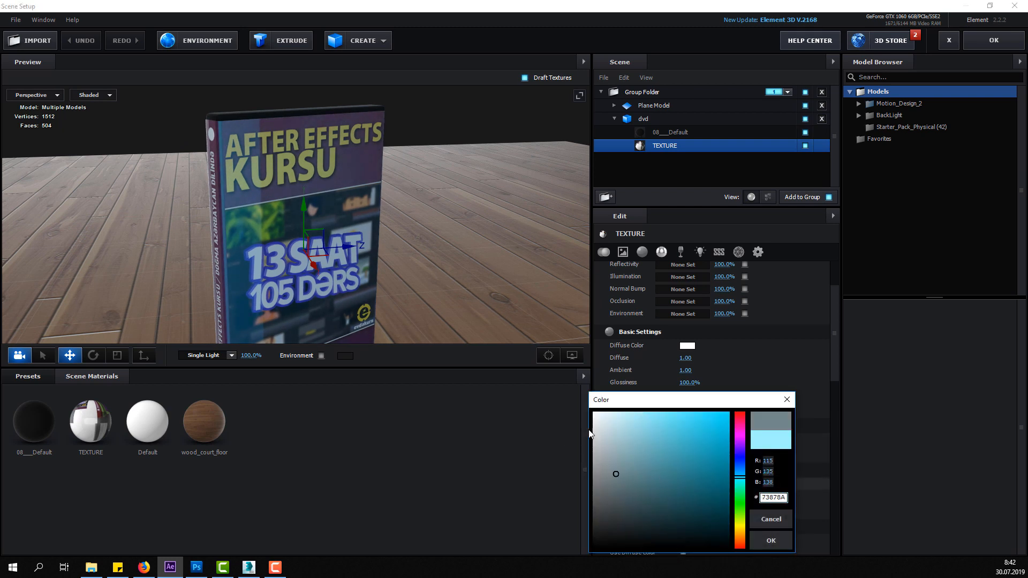
{"action": "left_click", "coordinate": [782, 541]}
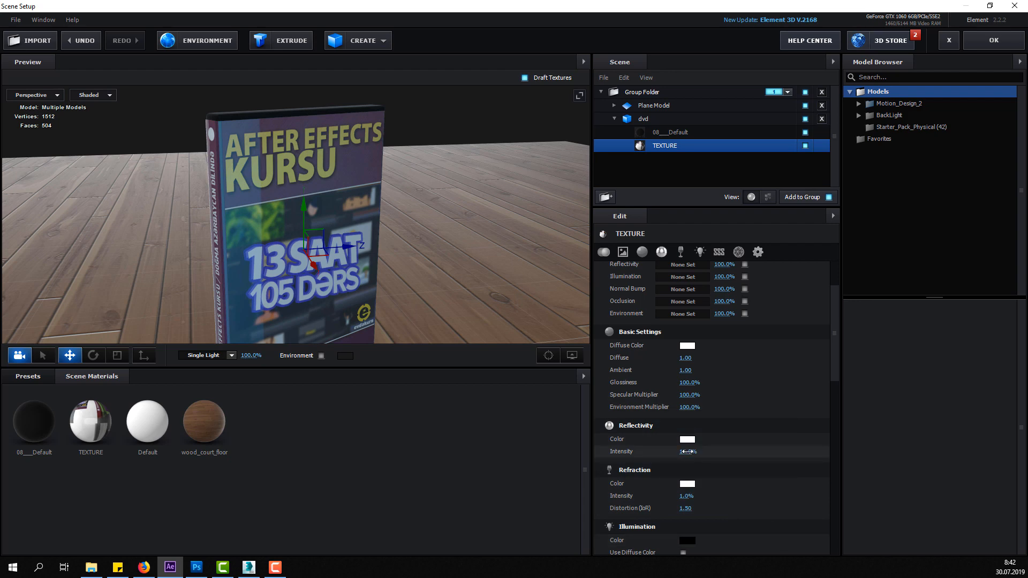
- Try a reflectivity intensity of 30% on the TEXTURE material and reduce it to 7%
{"action": "left_click_drag", "start_coordinate": [686, 452], "coordinate": [701, 451]}
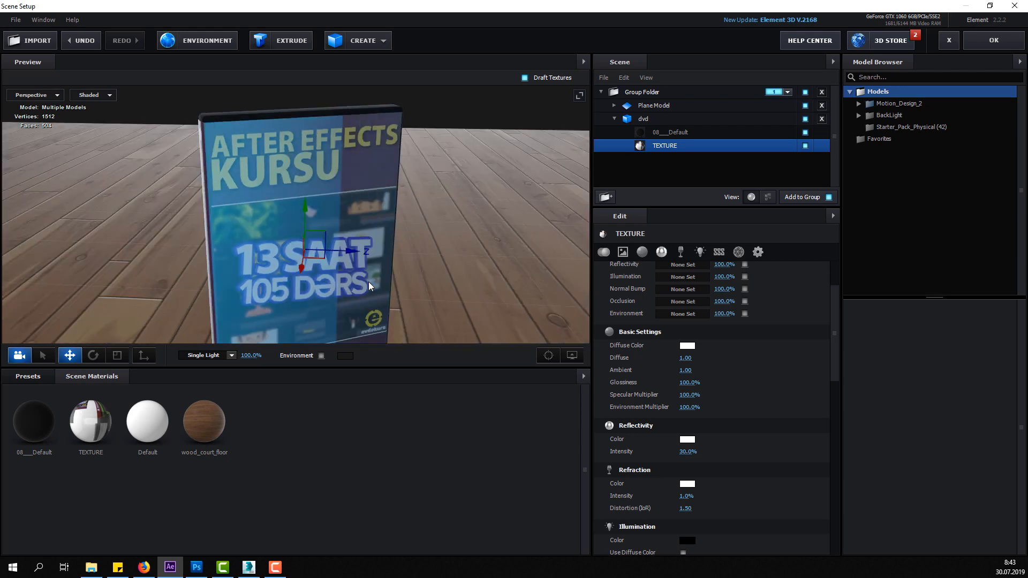
{"action": "left_click_drag", "start_coordinate": [681, 452], "coordinate": [660, 452]}
{"action": "mouse_move", "coordinate": [418, 235]}
{"action": "left_mouse_down"}
{"action": "mouse_move", "coordinate": [264, 292]}
{"action": "mouse_move", "coordinate": [341, 294]}
{"action": "mouse_move", "coordinate": [408, 238]}
{"action": "left_mouse_up"}
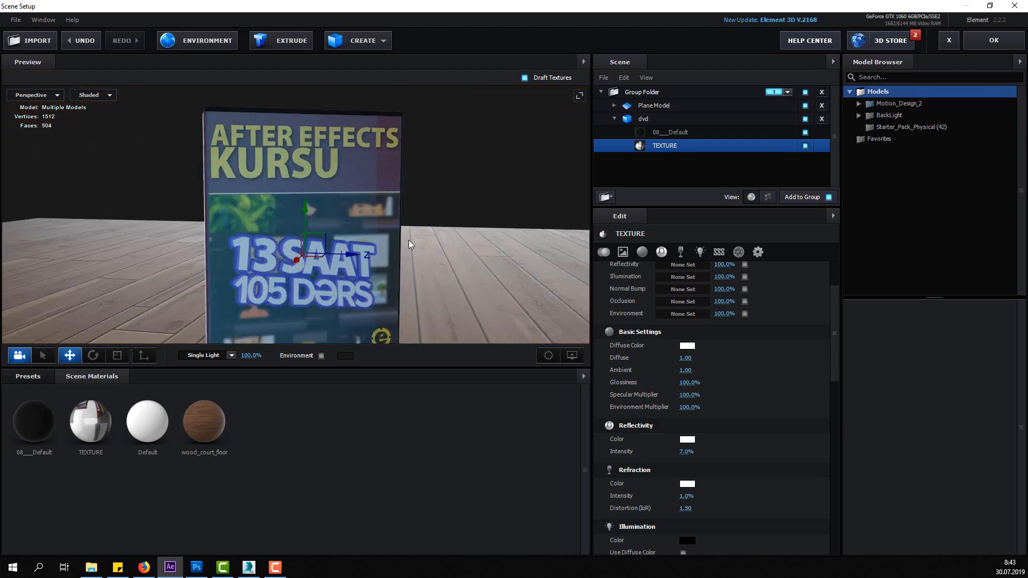
- Select the DVD case's black 08___Default material, set its glossiness to 80% and apply the scene changes
{"action": "left_click", "coordinate": [678, 133]}
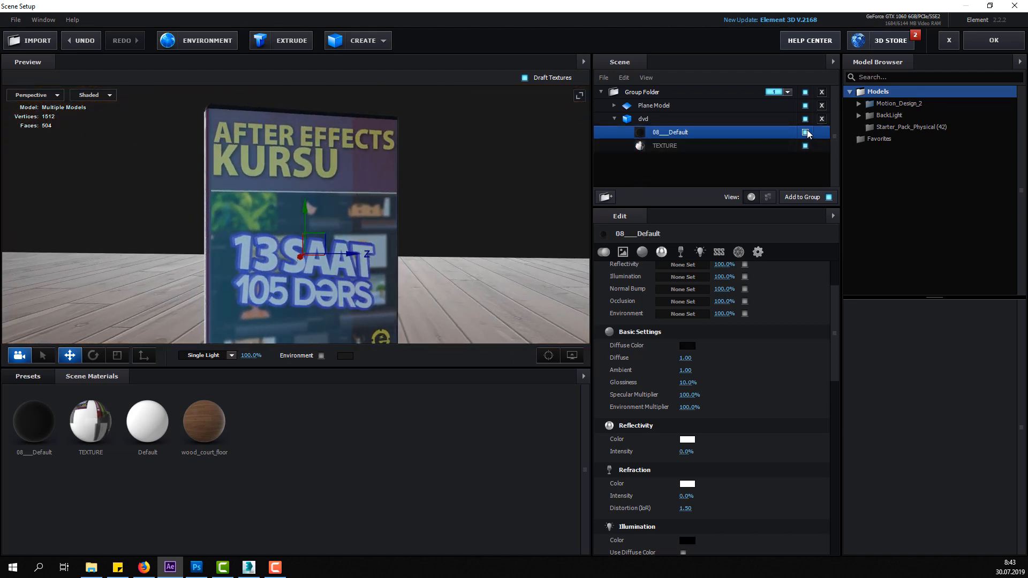
{"action": "left_click", "coordinate": [805, 132]}
{"action": "left_click_drag", "start_coordinate": [428, 182], "coordinate": [342, 273]}
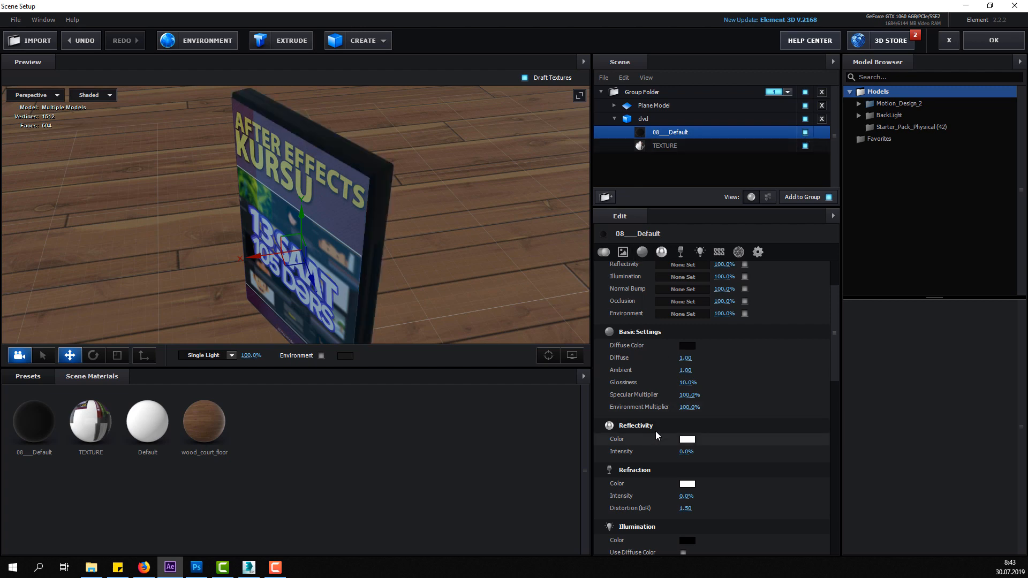
{"action": "left_click_drag", "start_coordinate": [688, 382], "coordinate": [718, 379]}
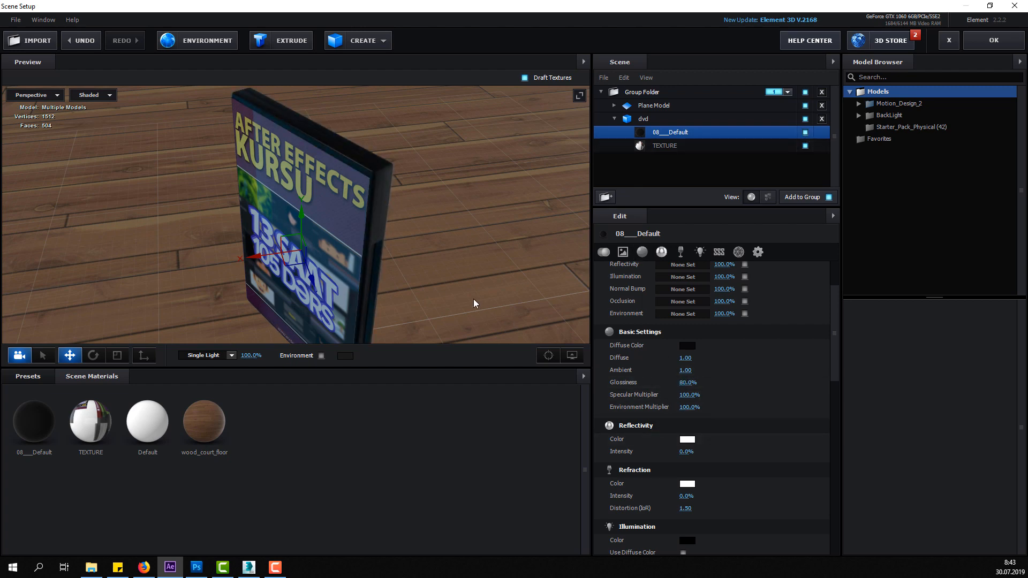
{"action": "left_click_drag", "start_coordinate": [474, 299], "coordinate": [1023, 70]}
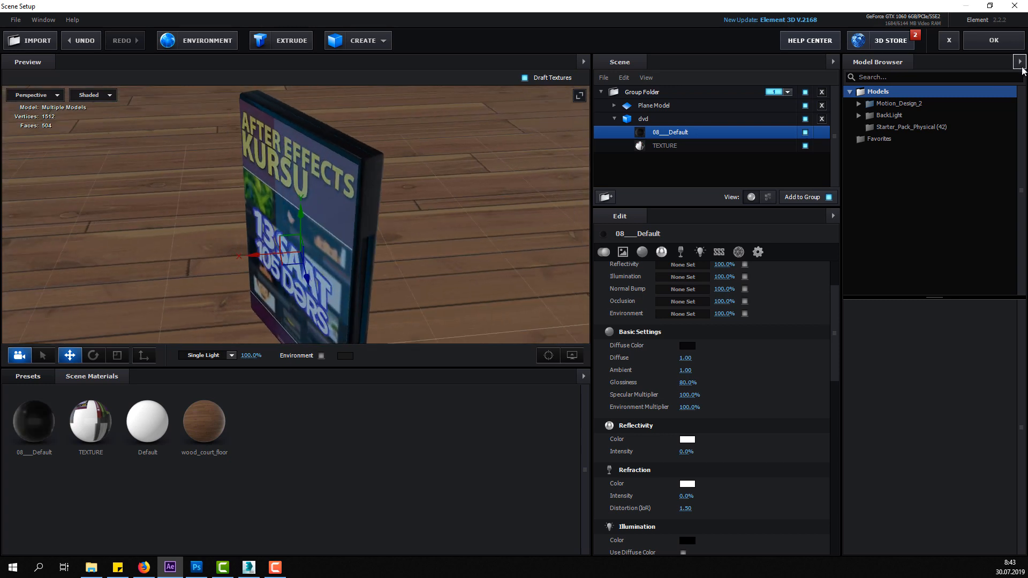
{"action": "left_click", "coordinate": [1005, 47]}
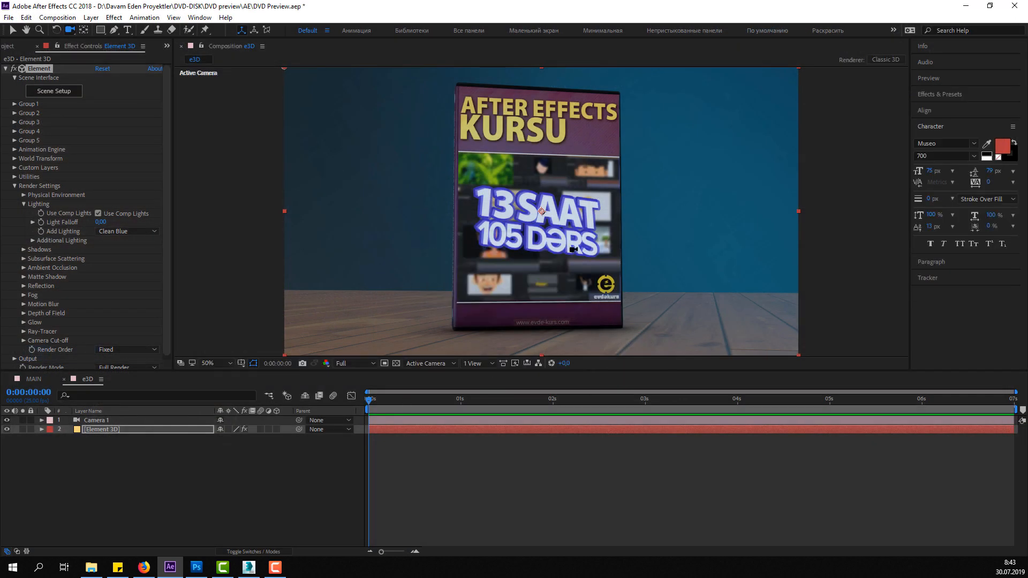
- Test a camera orbit around the DVD in the composition and save the project
{"action": "key", "text": "c"}
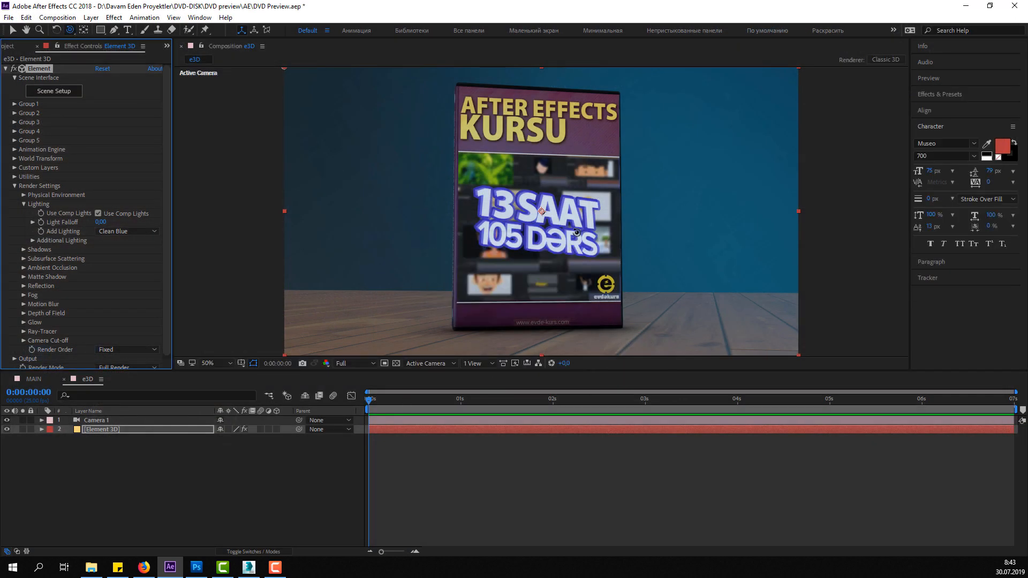
{"action": "left_click_drag", "start_coordinate": [592, 230], "coordinate": [557, 252]}
{"action": "key", "text": "ctrl+s"}
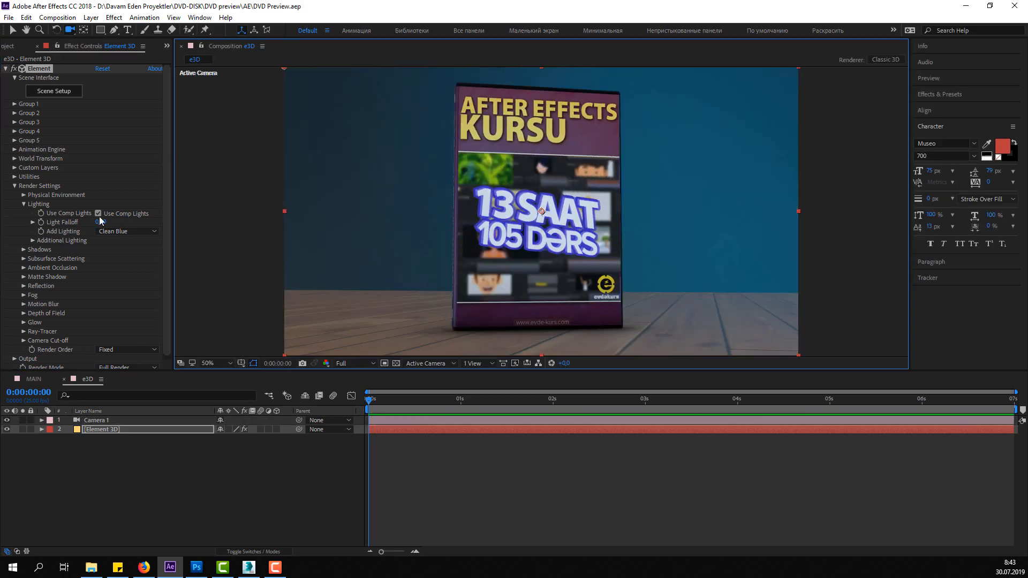
- Reopen Scene Setup, view the whole floor and look through the Physical material presets
{"action": "left_click", "coordinate": [74, 92]}
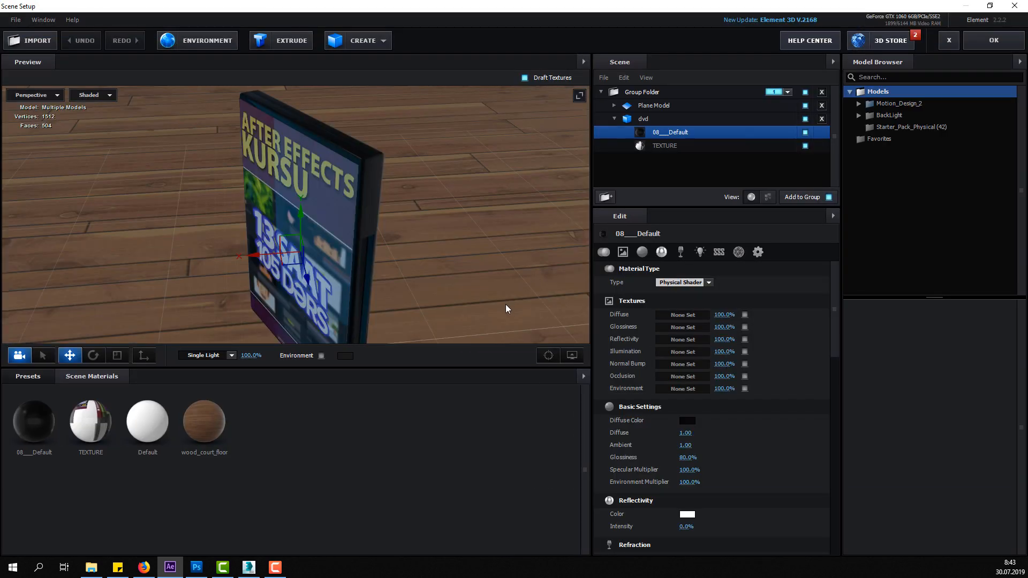
{"action": "left_click_drag", "start_coordinate": [435, 325], "coordinate": [187, 378]}
{"action": "left_click", "coordinate": [38, 377]}
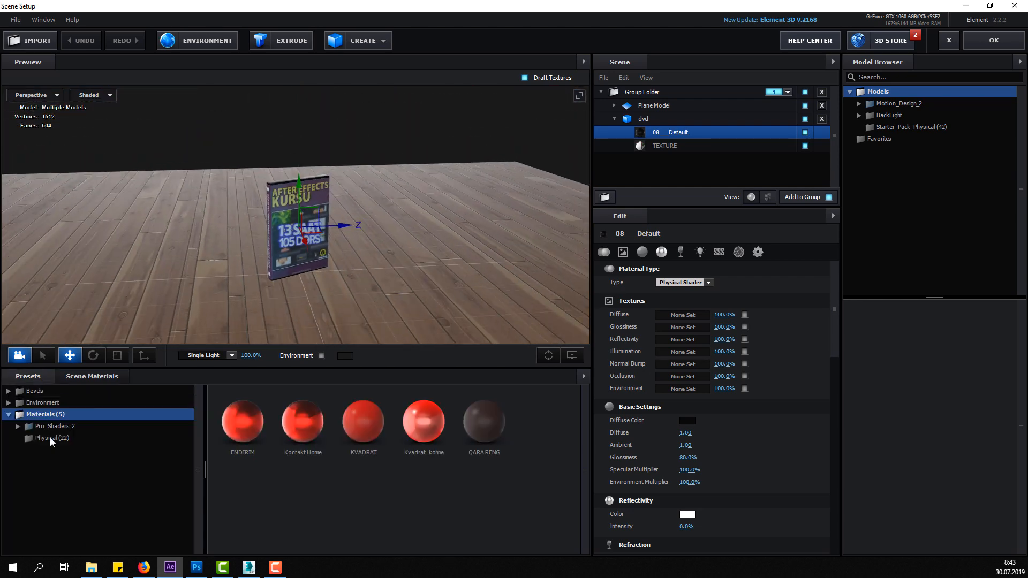
{"action": "left_click", "coordinate": [53, 439]}
{"action": "scroll", "coordinate": [290, 487], "scroll_direction": "down", "scroll_amount": 3}
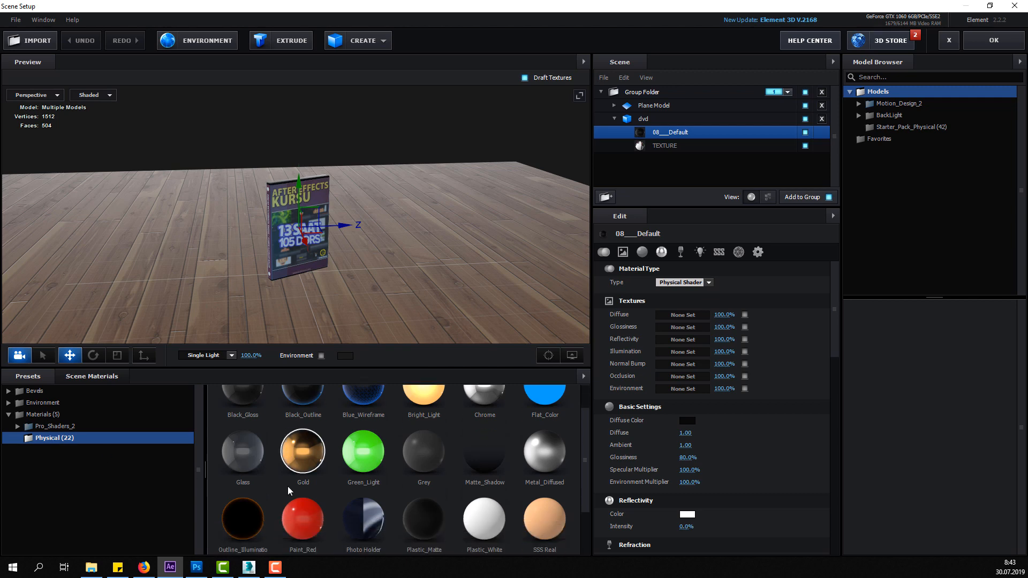
{"action": "scroll", "coordinate": [293, 487], "scroll_direction": "up", "scroll_amount": 1}
- Try a brick material from the Pro_Shaders_2 Brick presets on the floor plane
{"action": "double_click", "coordinate": [35, 427]}
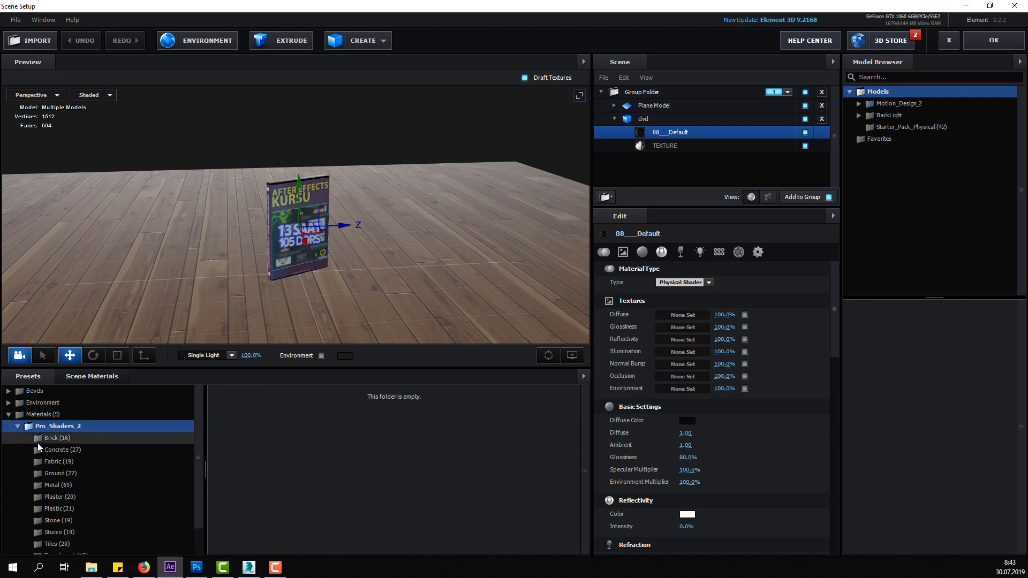
{"action": "left_click", "coordinate": [37, 440]}
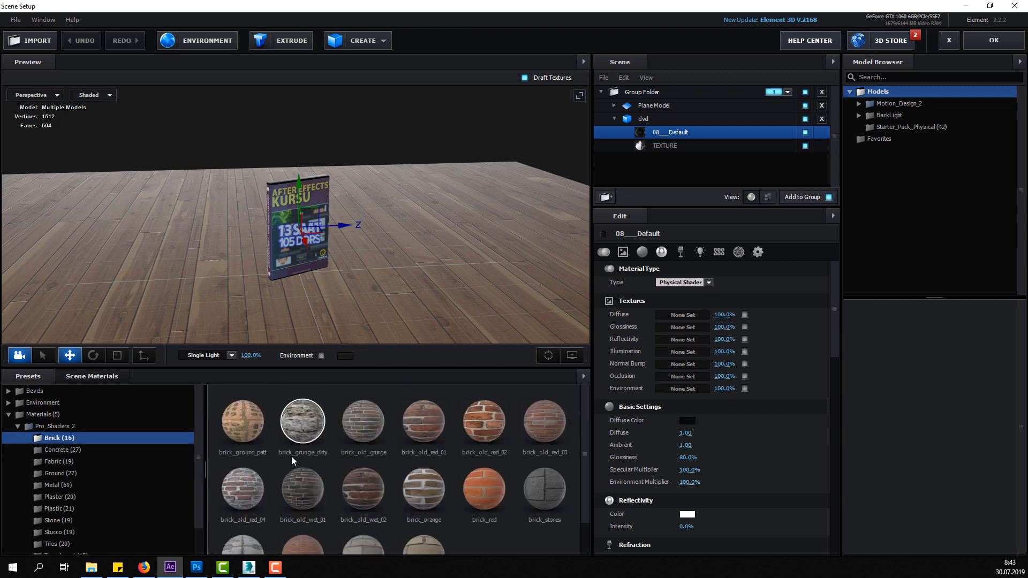
{"action": "left_click_drag", "start_coordinate": [291, 456], "coordinate": [256, 335]}
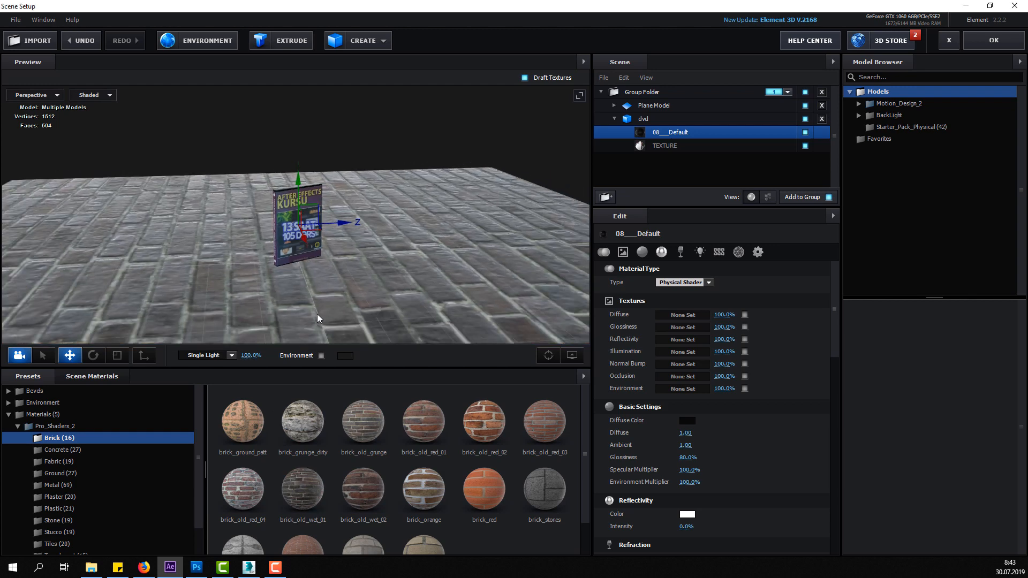
{"action": "scroll", "coordinate": [373, 454], "scroll_direction": "down", "scroll_amount": 1}
- Apply the concrete_scrap_02 material from the Concrete presets to the floor plane and apply the scene changes
{"action": "left_click", "coordinate": [57, 462]}
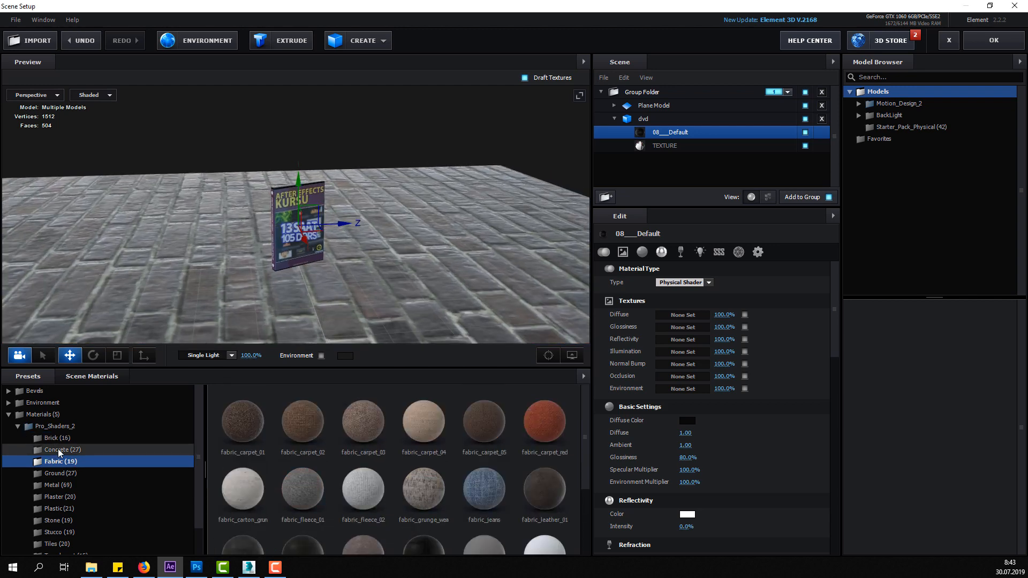
{"action": "left_click", "coordinate": [60, 454]}
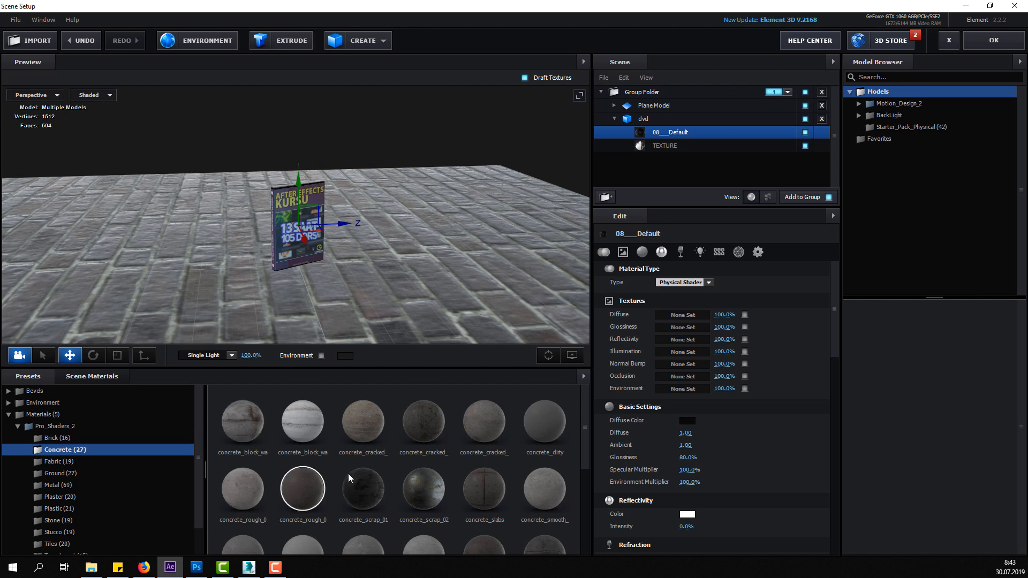
{"action": "left_click_drag", "start_coordinate": [424, 488], "coordinate": [327, 325]}
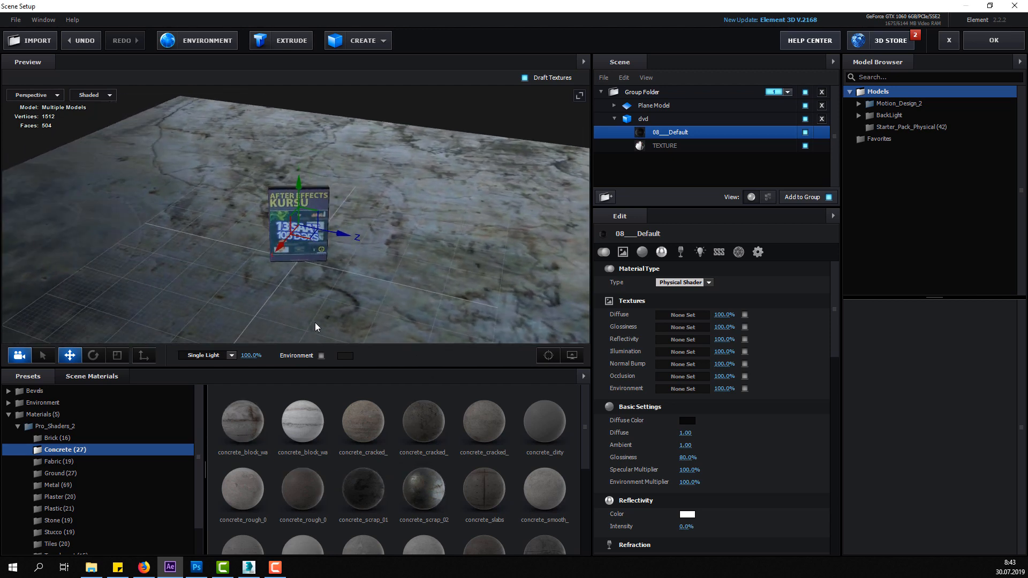
{"action": "left_click", "coordinate": [976, 42]}
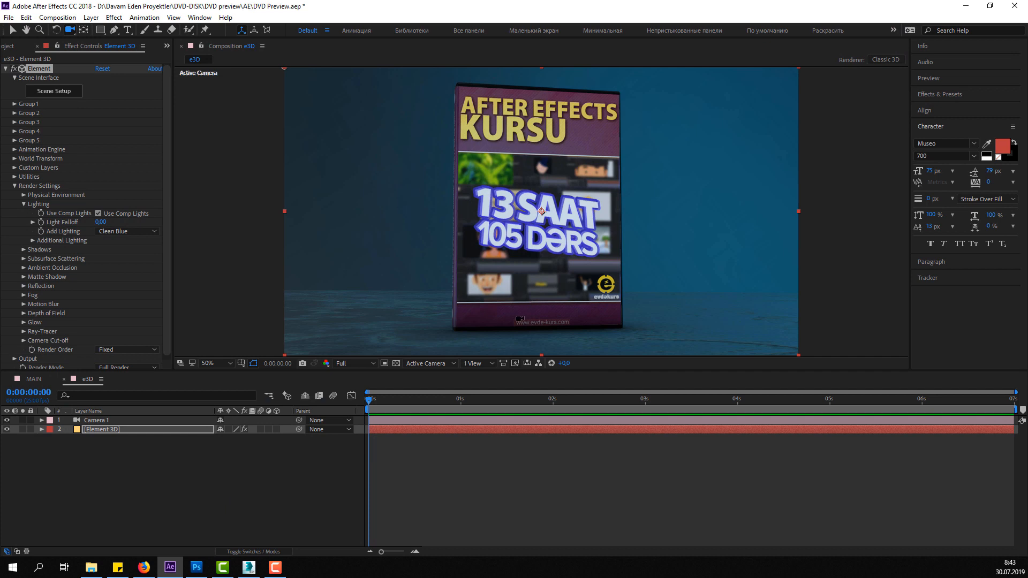
- Reopen Scene Setup and select the floor plane's concrete_scrap_02 material for editing
{"action": "left_click", "coordinate": [71, 92]}
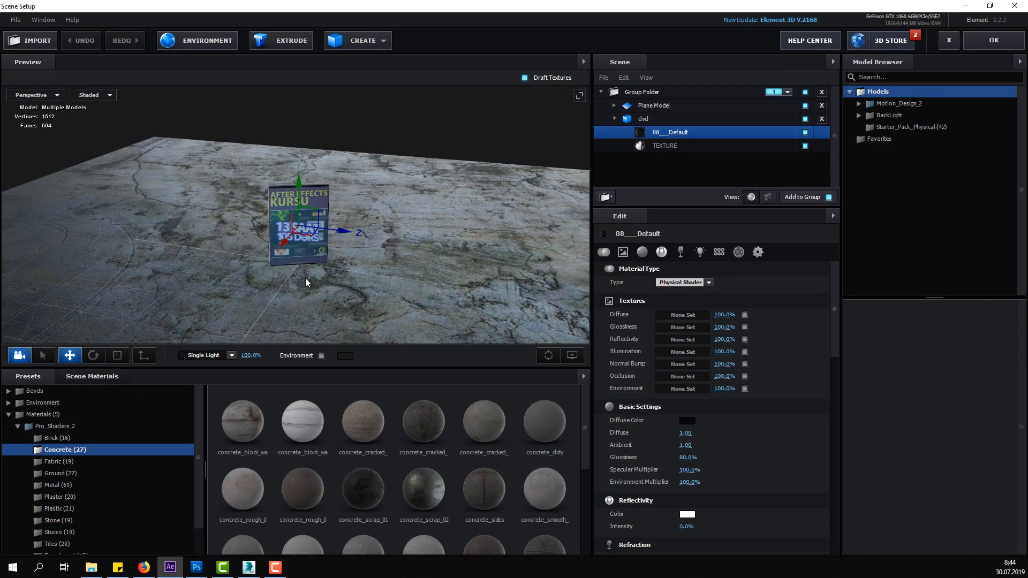
{"action": "left_click_drag", "start_coordinate": [305, 278], "coordinate": [236, 321]}
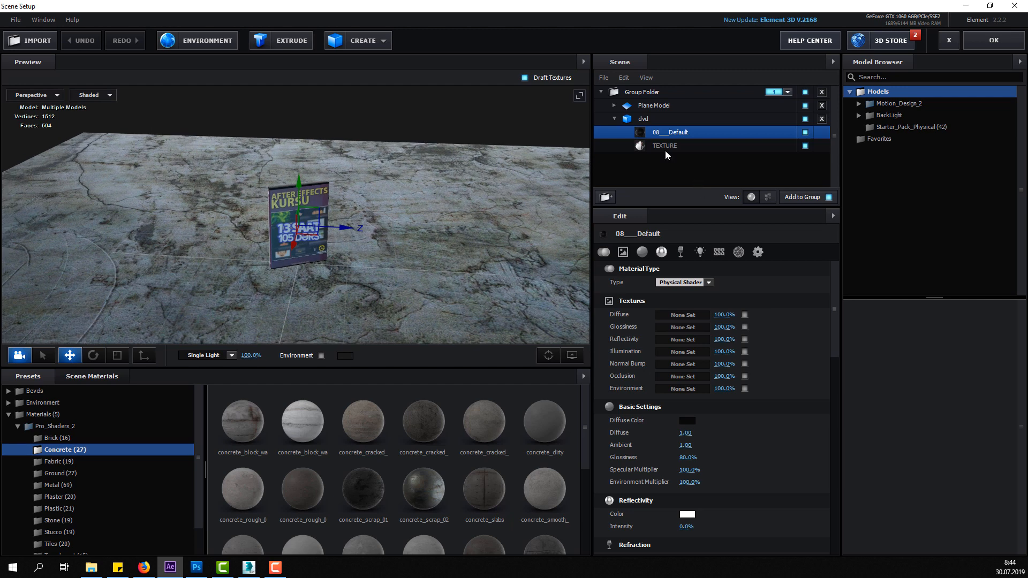
{"action": "left_click", "coordinate": [669, 143]}
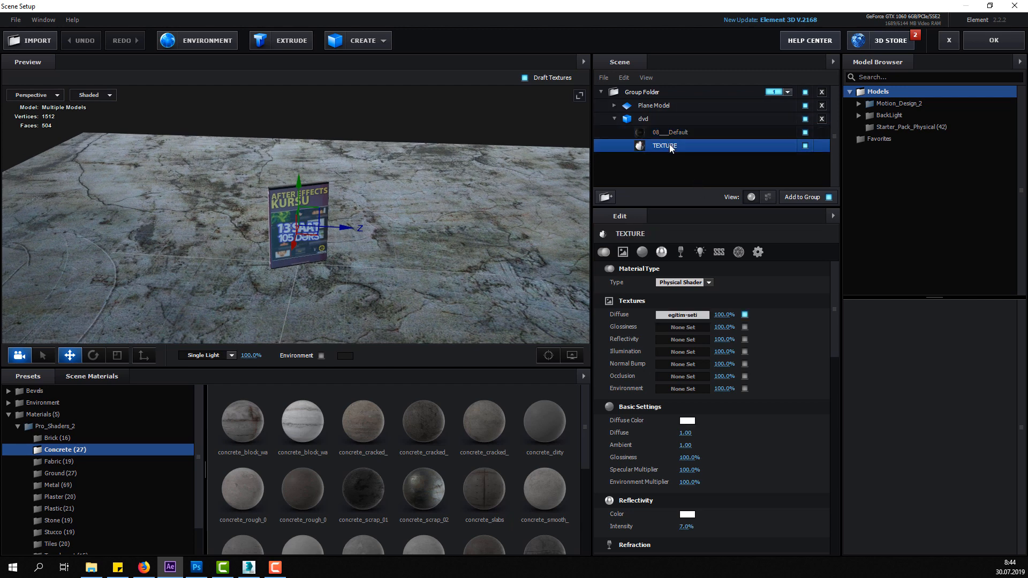
{"action": "left_click", "coordinate": [669, 131]}
{"action": "left_click", "coordinate": [668, 145]}
{"action": "left_click", "coordinate": [643, 106]}
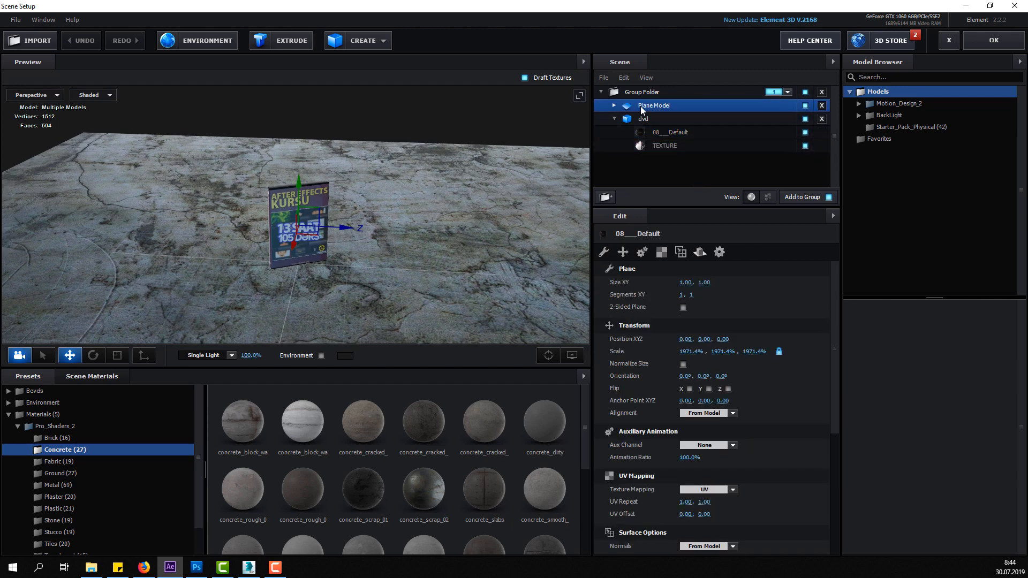
{"action": "left_click", "coordinate": [654, 118]}
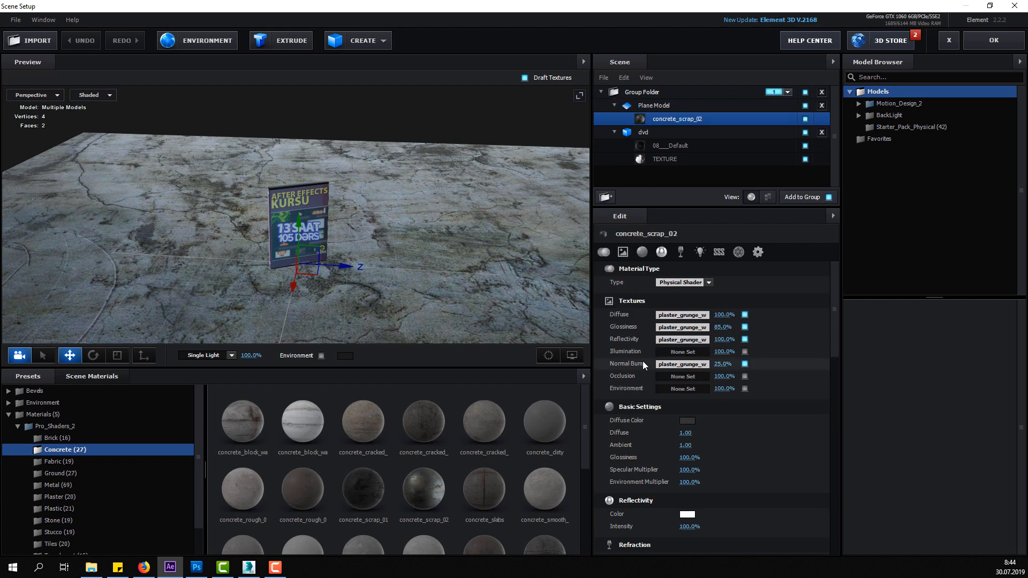
- Try a diffuse texture UV repeat of 1.28 by 1.63 on the concrete and toggle its glossiness texture off and on
{"action": "left_click", "coordinate": [680, 317]}
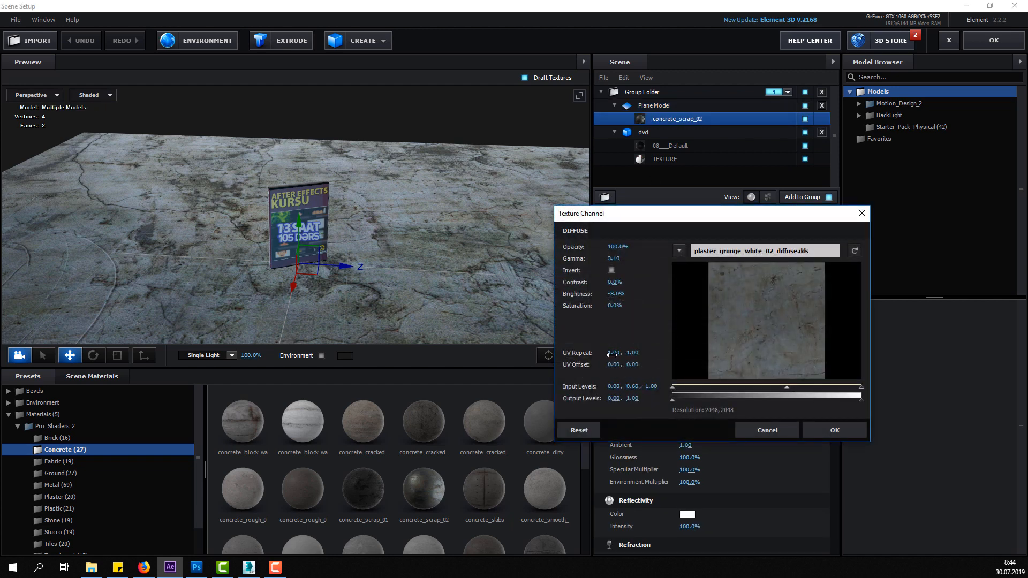
{"action": "left_click_drag", "start_coordinate": [604, 355], "coordinate": [650, 353]}
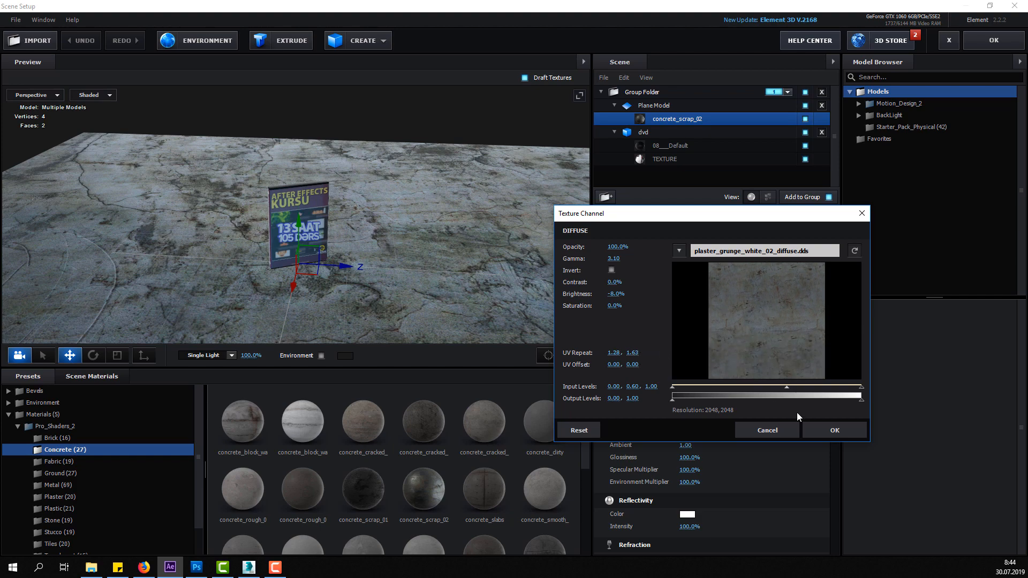
{"action": "left_click", "coordinate": [837, 435]}
{"action": "scroll", "coordinate": [391, 241], "scroll_direction": "down", "scroll_amount": 2}
{"action": "left_click_drag", "start_coordinate": [391, 241], "coordinate": [396, 260]}
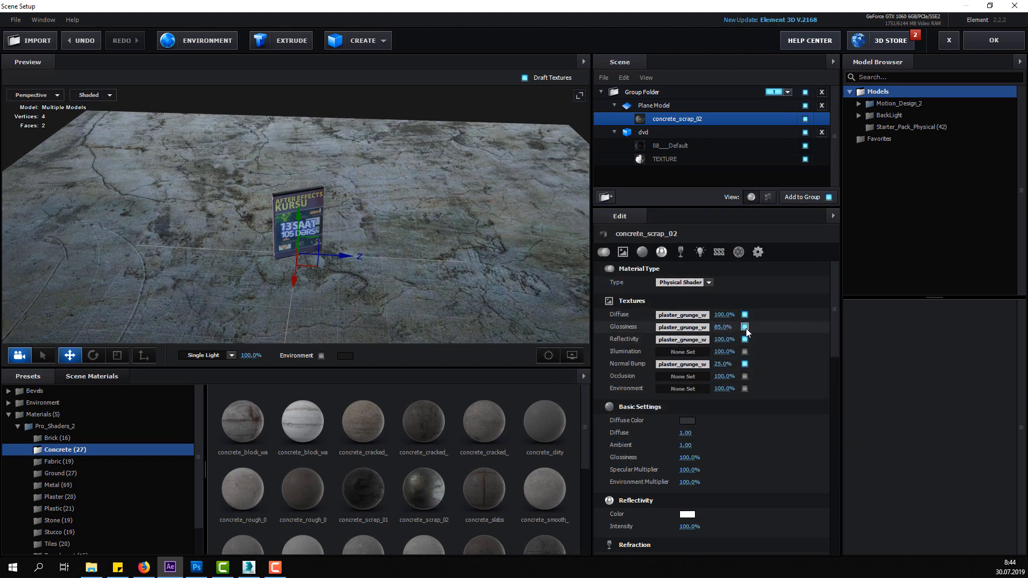
{"action": "left_click", "coordinate": [745, 328]}
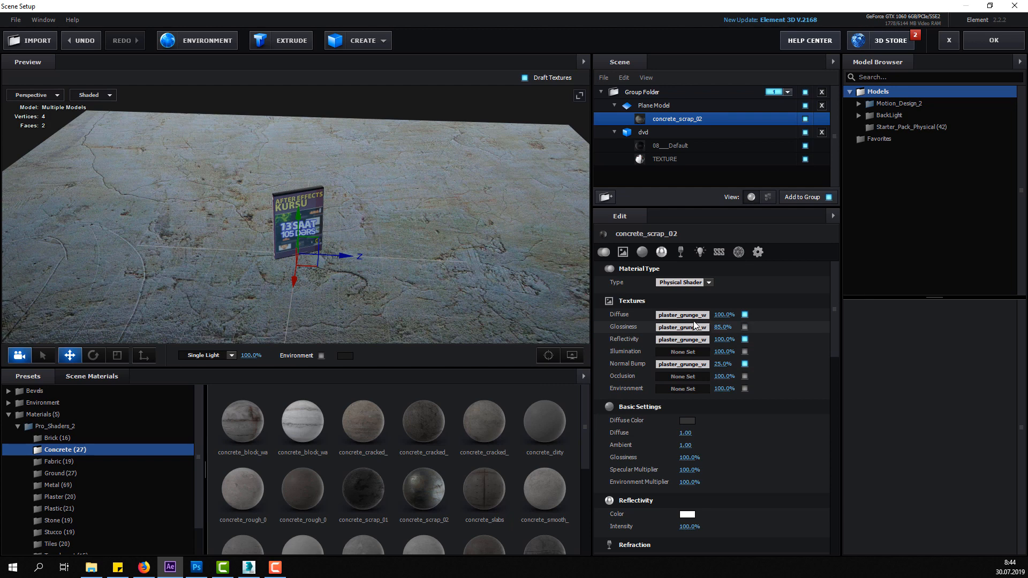
{"action": "left_click", "coordinate": [745, 327]}
- Set the UV repeat of the concrete material's diffuse texture to 2.00 in both directions
{"action": "left_click", "coordinate": [696, 316]}
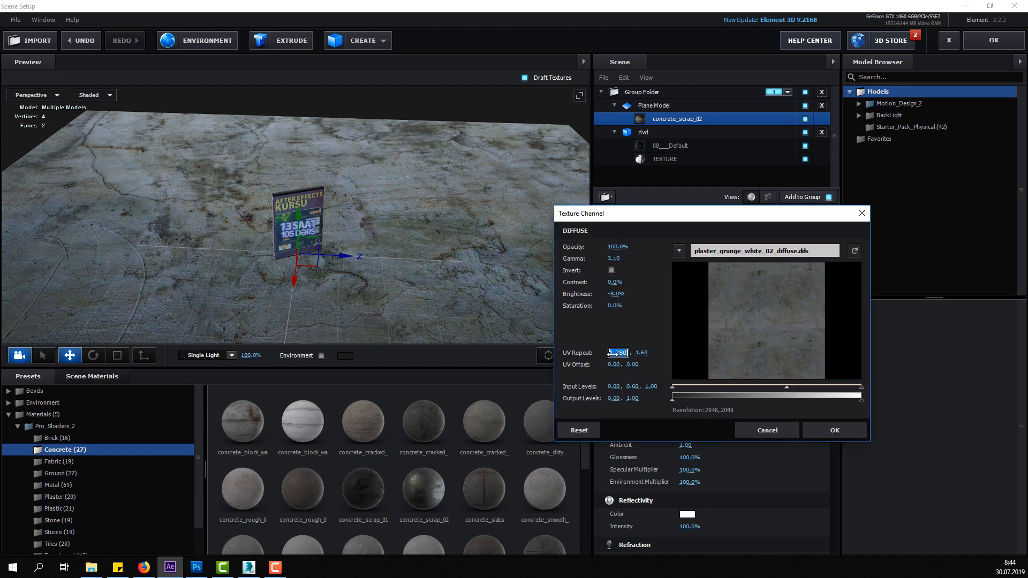
{"action": "type", "text": "2"}
{"action": "key", "text": "Return"}
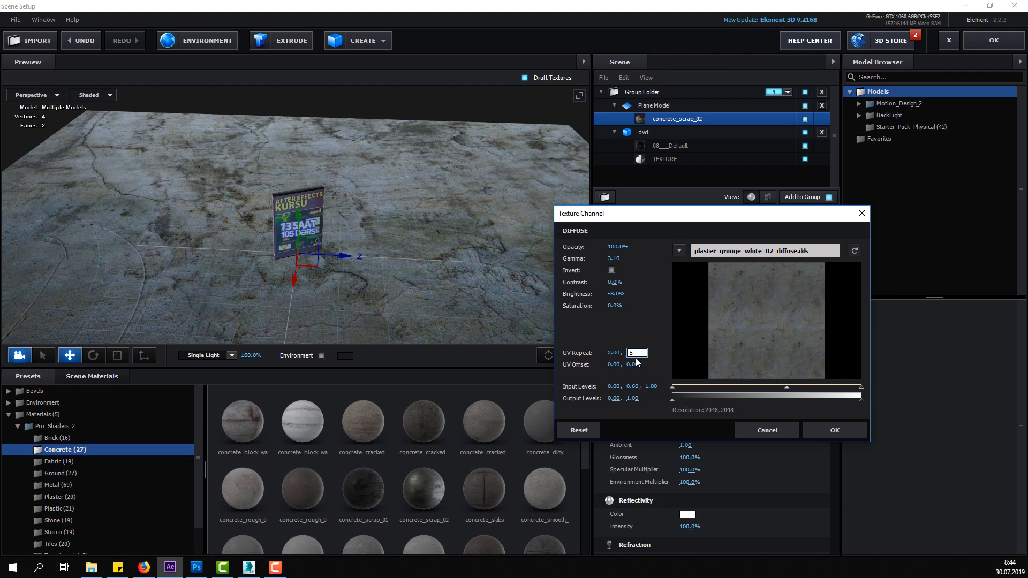
{"action": "type", "text": "2"}
{"action": "key", "text": "Return"}
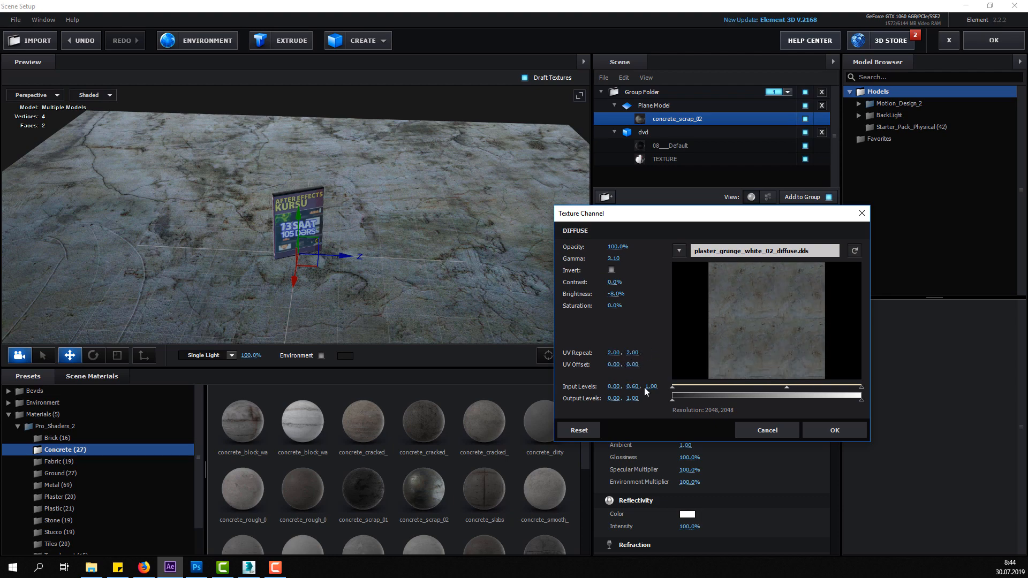
{"action": "left_click", "coordinate": [821, 429]}
- Set the UV repeat of the concrete material's glossiness texture to 2.00 in both directions
{"action": "left_click", "coordinate": [687, 327]}
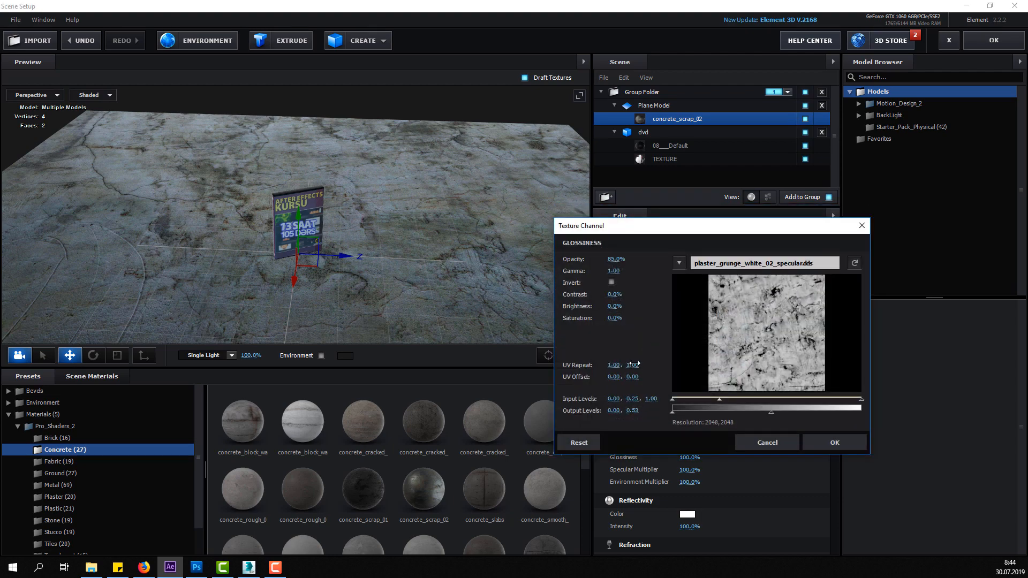
{"action": "type", "text": "2"}
{"action": "key", "text": "Return"}
{"action": "type", "text": "2"}
{"action": "key", "text": "Return"}
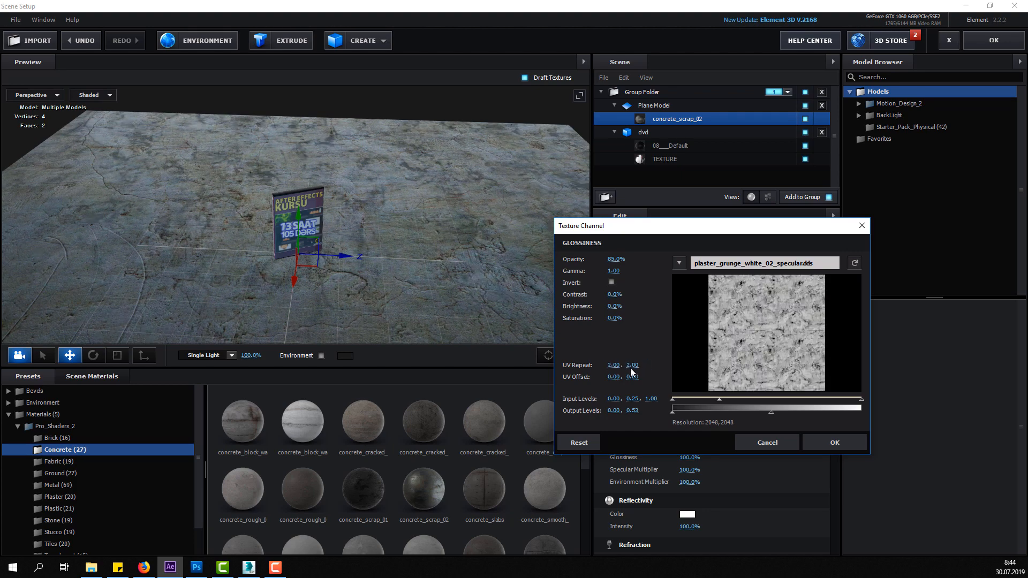
{"action": "left_click", "coordinate": [821, 443]}
- Set the first UV repeat value of the concrete's normal bump texture to 2.00, inspect the floor and apply the scene changes
{"action": "left_click", "coordinate": [694, 368]}
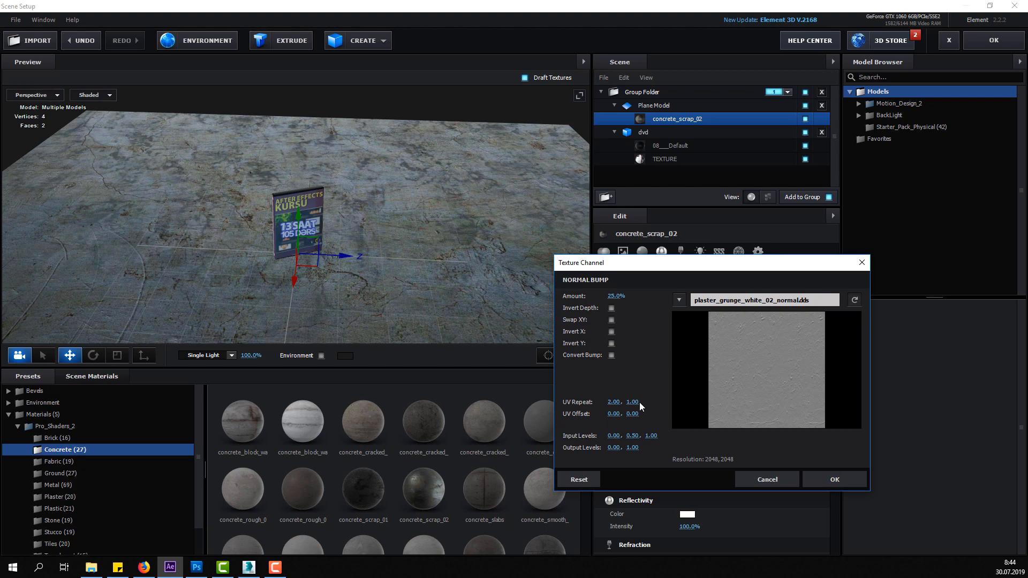
{"action": "left_click", "coordinate": [818, 483]}
{"action": "scroll", "coordinate": [307, 271], "scroll_direction": "down", "scroll_amount": 2}
{"action": "scroll", "coordinate": [307, 271], "scroll_direction": "up", "scroll_amount": 5}
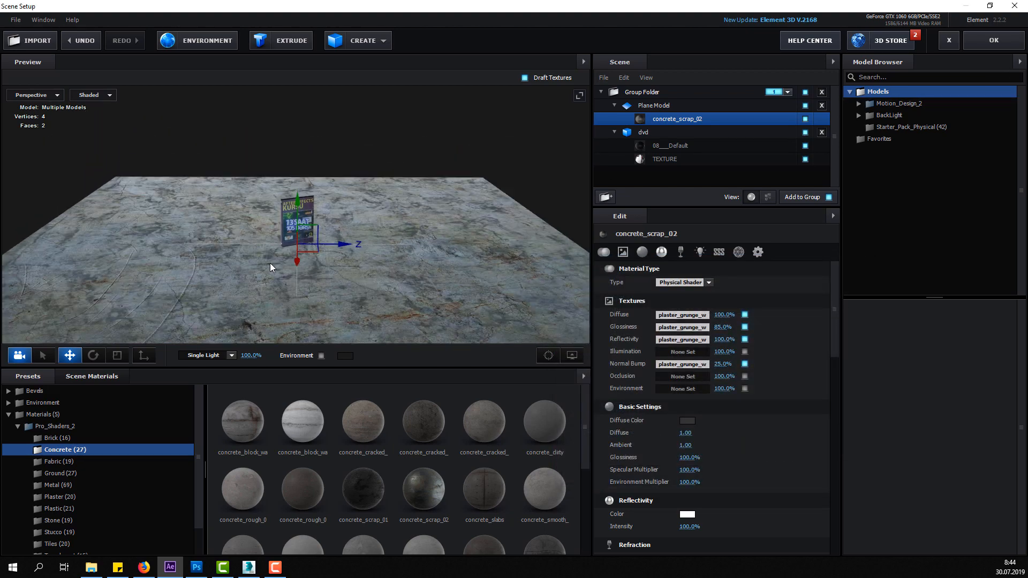
{"action": "scroll", "coordinate": [311, 228], "scroll_direction": "up", "scroll_amount": 3}
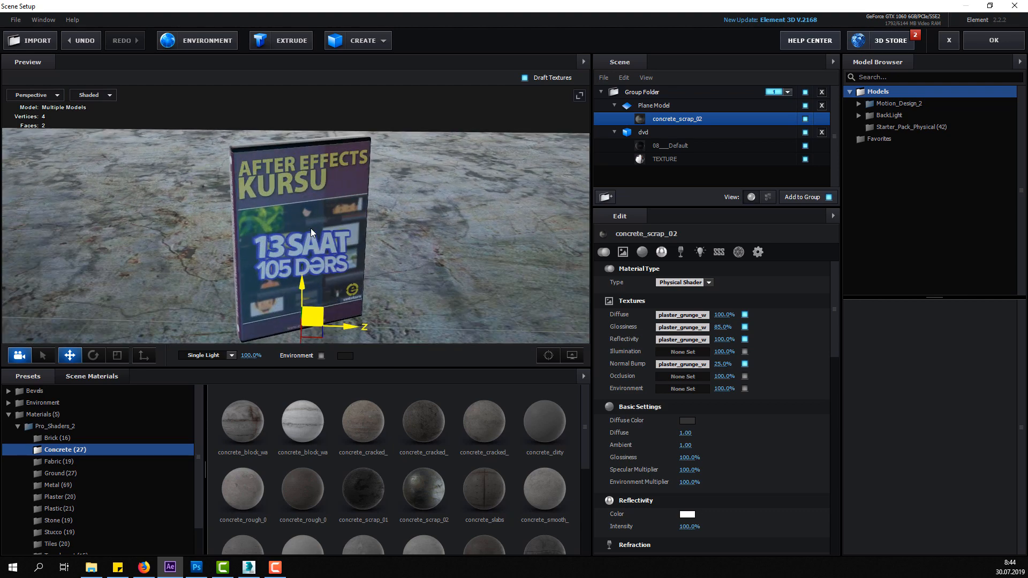
{"action": "left_click", "coordinate": [985, 41]}
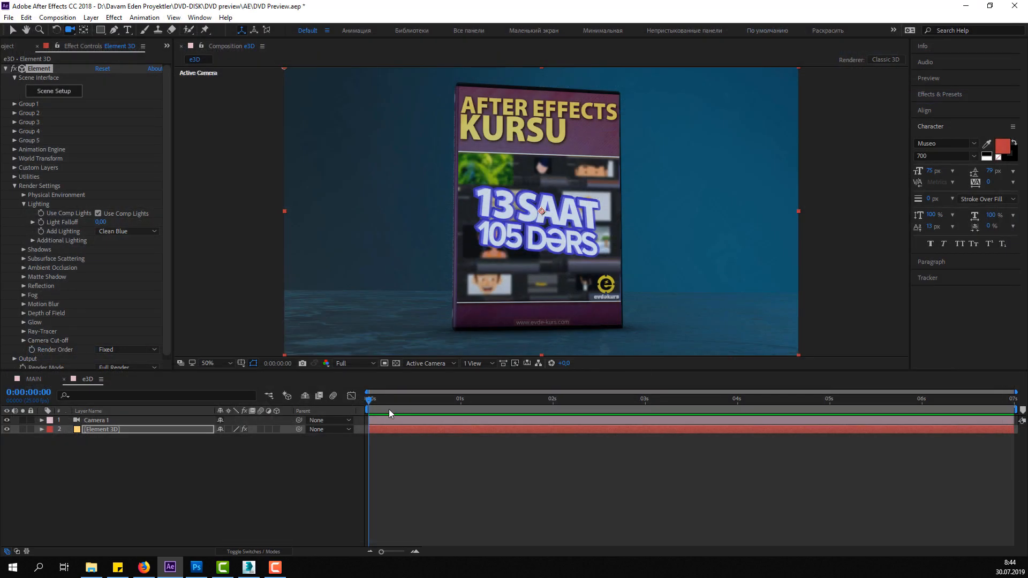
- Adjust the camera view slightly around the DVD at the start of the composition and save the project
{"action": "left_click_drag", "start_coordinate": [380, 400], "coordinate": [334, 401]}
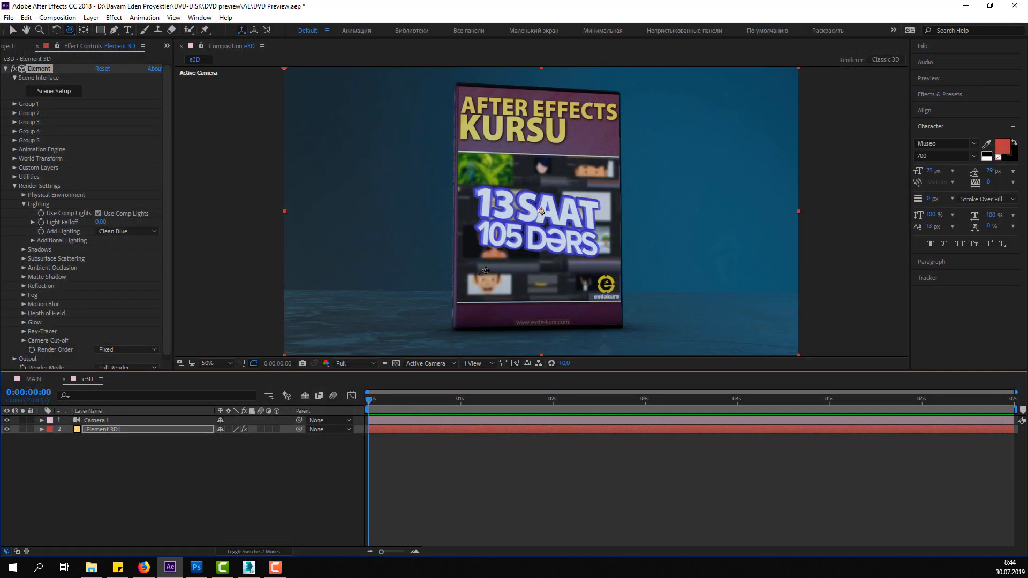
{"action": "left_click_drag", "start_coordinate": [521, 236], "coordinate": [544, 267]}
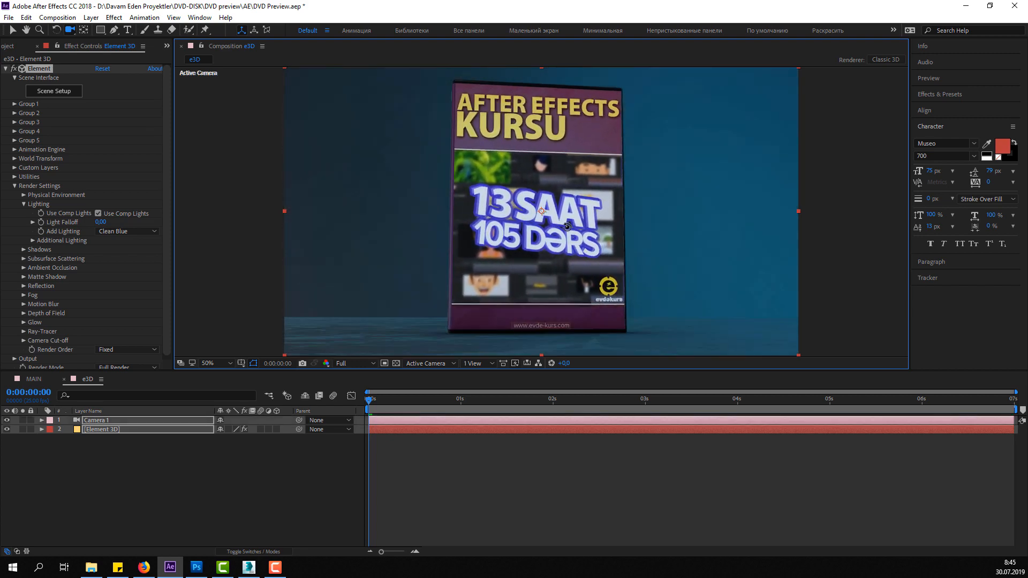
{"action": "left_click_drag", "start_coordinate": [370, 399], "coordinate": [388, 399]}
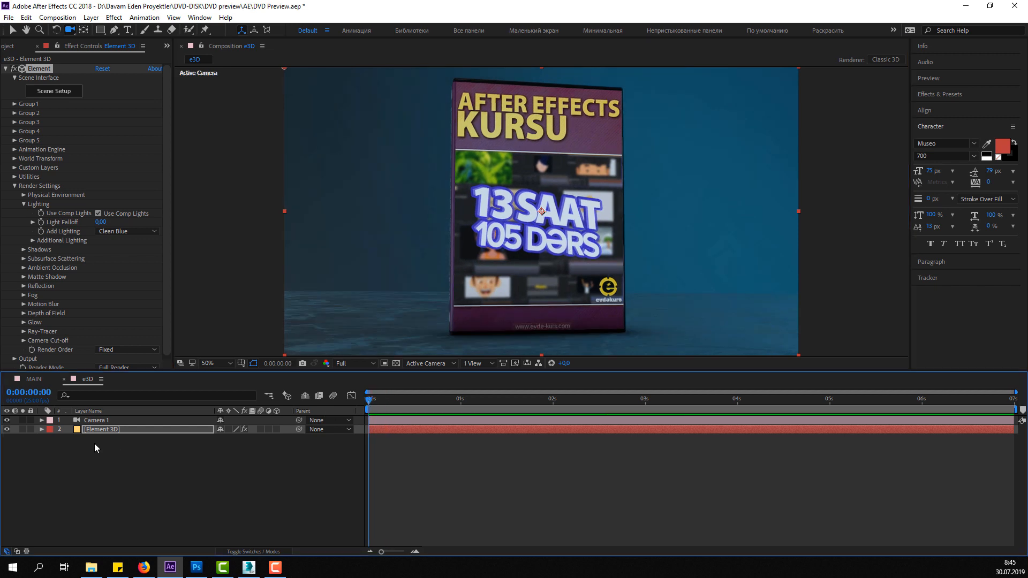
{"action": "left_click", "coordinate": [78, 432]}
{"action": "key", "text": "v"}
{"action": "left_click", "coordinate": [105, 461]}
{"action": "key", "text": "ctrl+s"}
- Create a group null for Group 1 from the Element 3D layer's group utilities and select it
{"action": "left_click", "coordinate": [102, 430]}
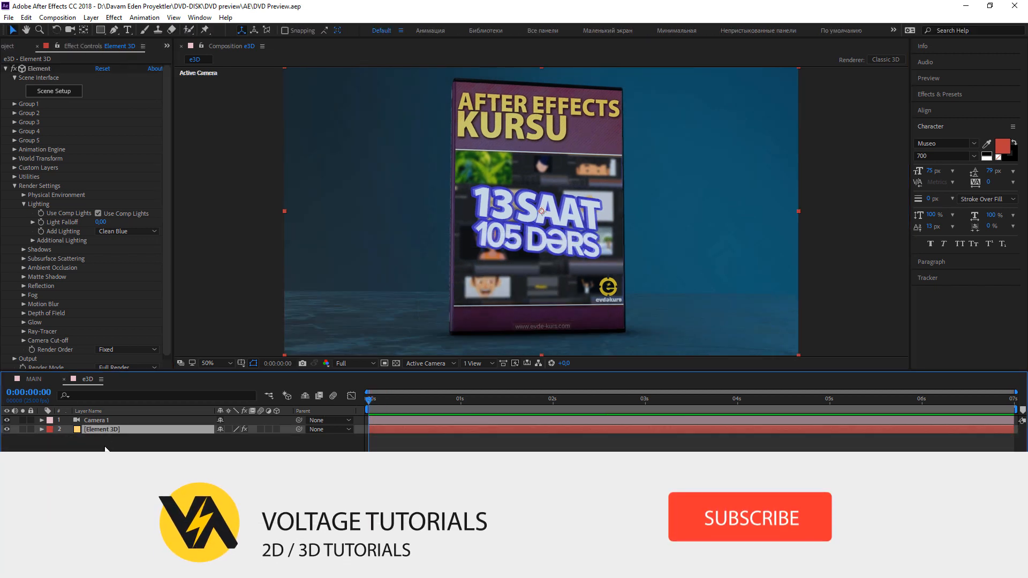
{"action": "left_click", "coordinate": [14, 186]}
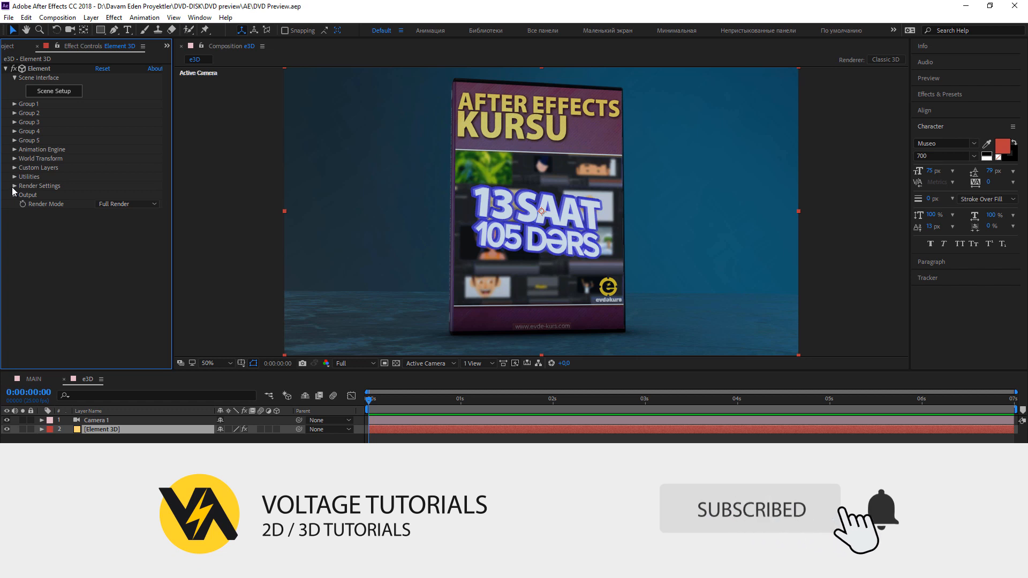
{"action": "left_click", "coordinate": [14, 104]}
{"action": "left_click", "coordinate": [32, 168]}
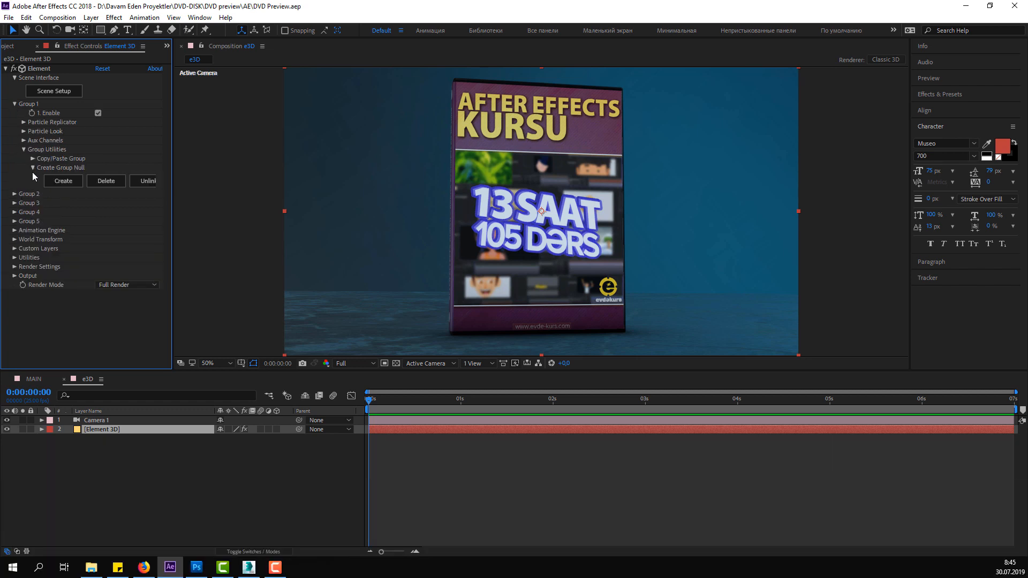
{"action": "left_click", "coordinate": [65, 182]}
{"action": "left_click", "coordinate": [104, 420]}
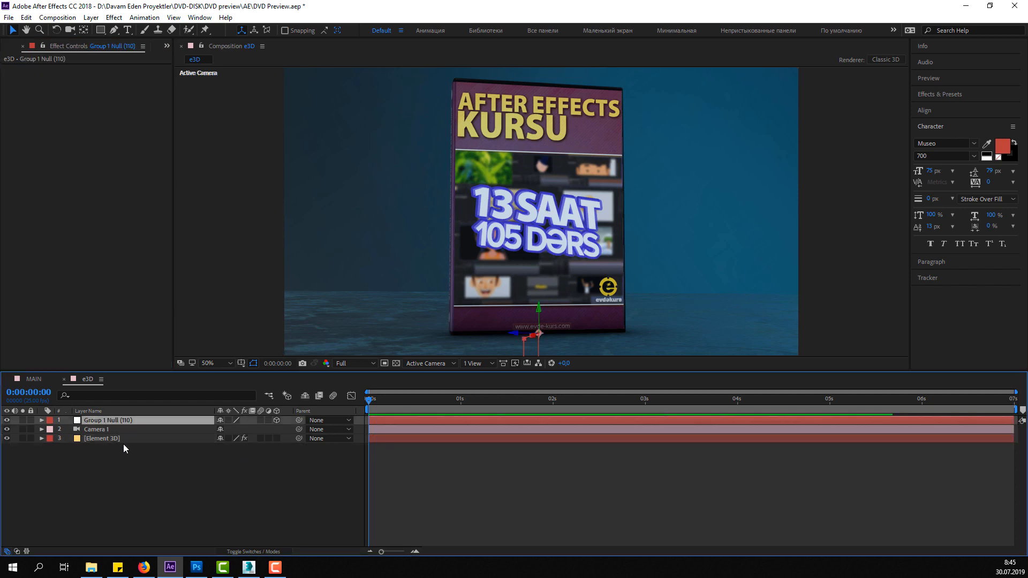
- Keyframe the group null's X Rotation from -157° at the start of the composition to 0° at 0:00:02:01
{"action": "key", "text": "r"}
{"action": "left_click_drag", "start_coordinate": [236, 439], "coordinate": [153, 442]}
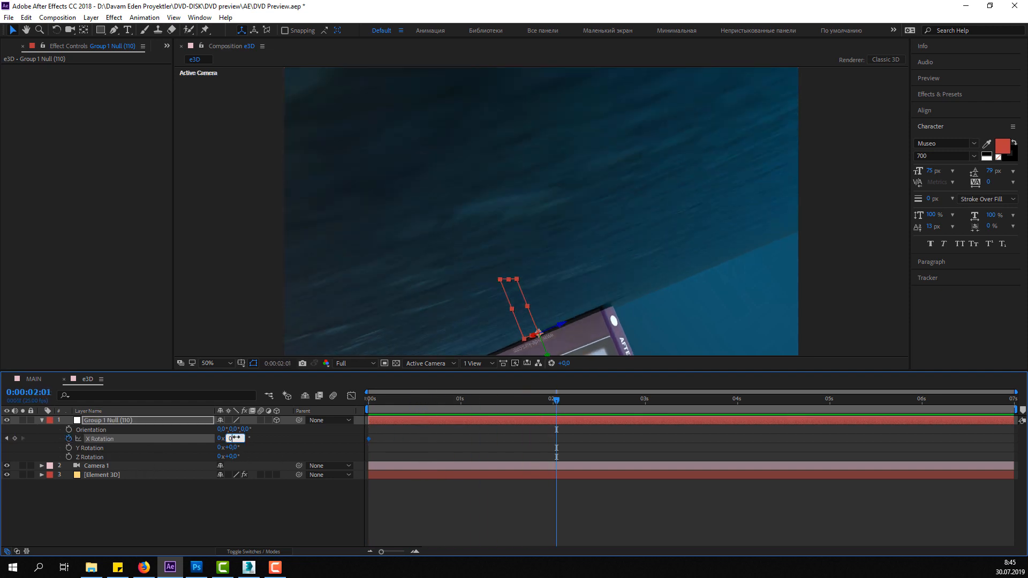
{"action": "key", "text": "Return"}
{"action": "left_click_drag", "start_coordinate": [552, 402], "coordinate": [346, 402]}
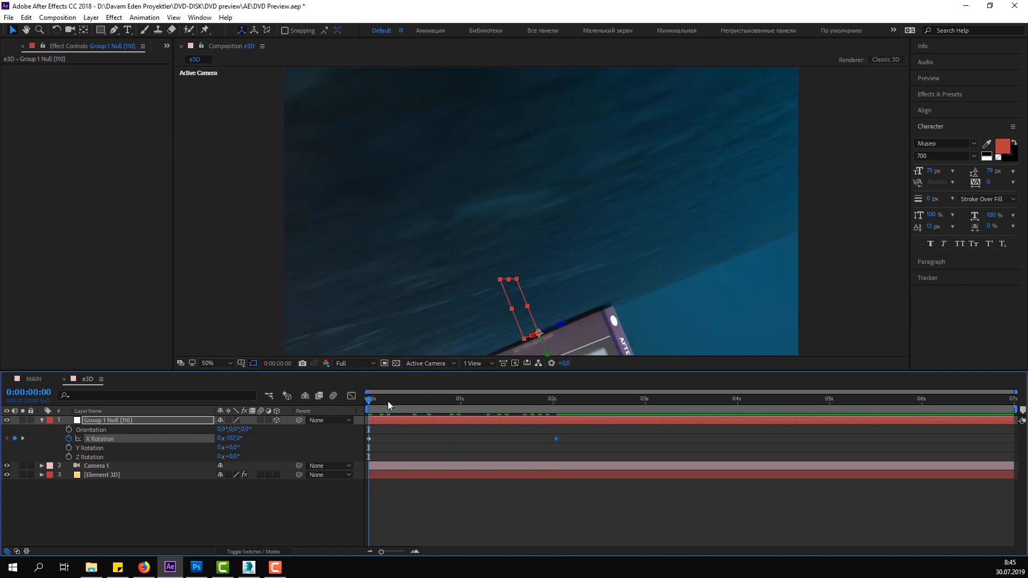
{"action": "left_click_drag", "start_coordinate": [398, 405], "coordinate": [333, 412]}
- Move Camera 1's position keyframe to 0:00:02:02, keyframe its Z position to about 2400 at the start, and preview the animation
{"action": "left_click", "coordinate": [97, 467]}
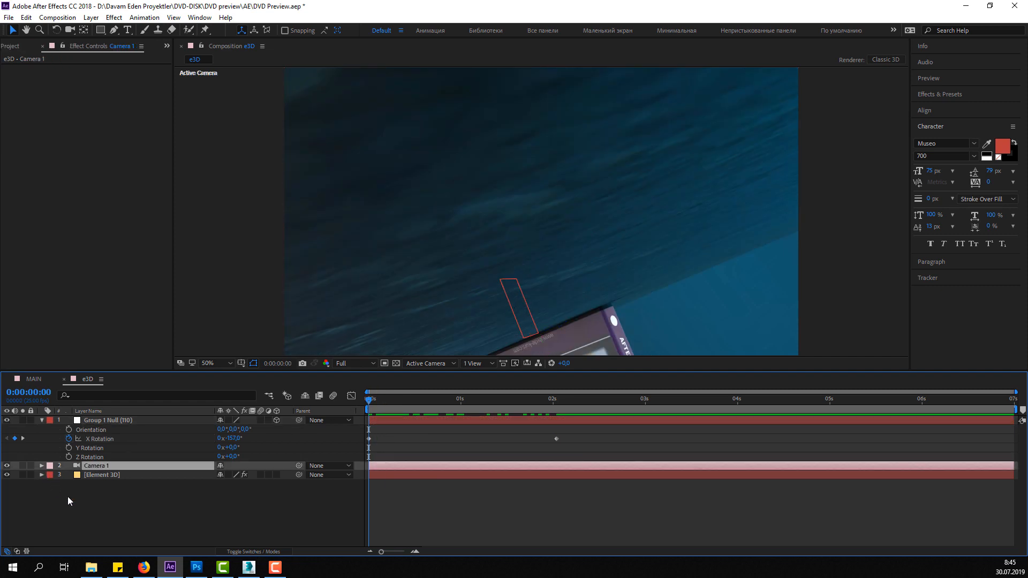
{"action": "key", "text": "p"}
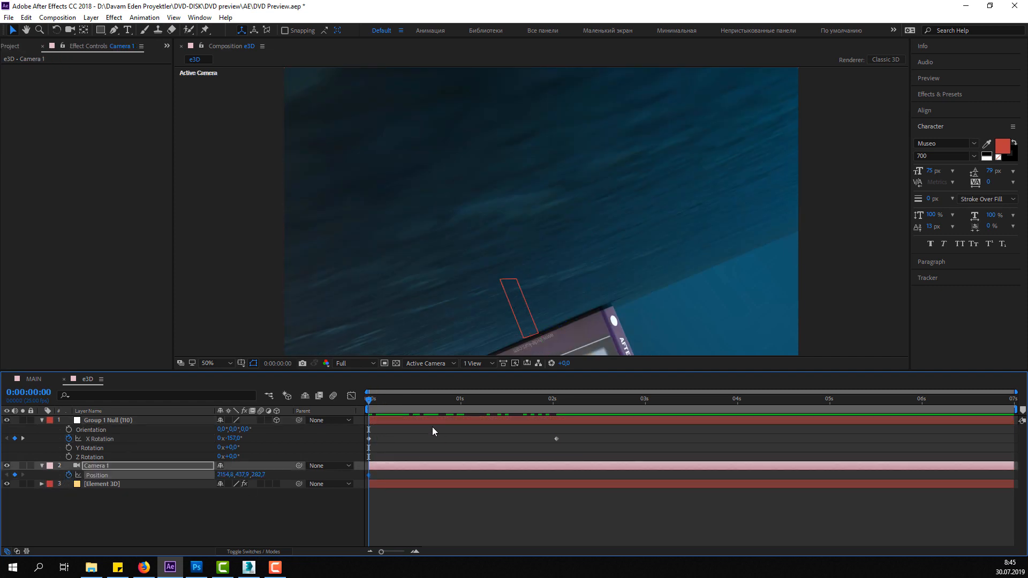
{"action": "left_click_drag", "start_coordinate": [258, 478], "coordinate": [563, 459]}
{"action": "key", "text": "ctrl+z"}
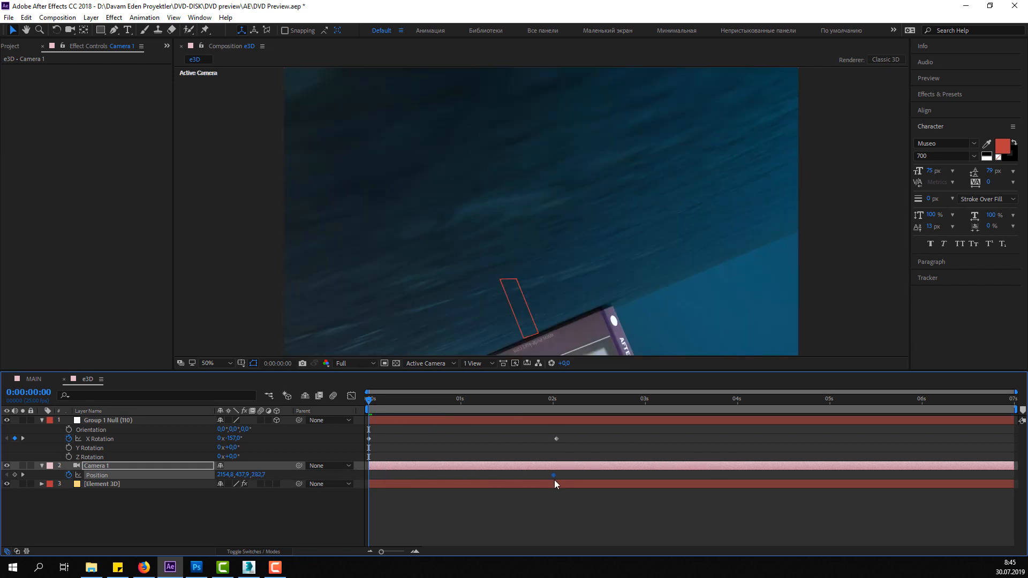
{"action": "left_click_drag", "start_coordinate": [257, 478], "coordinate": [1022, 421]}
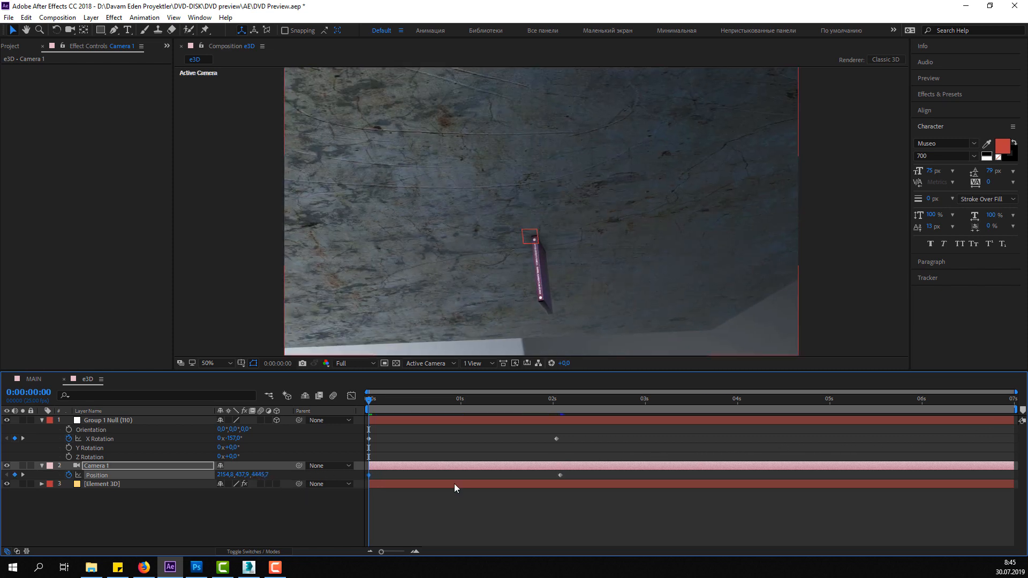
{"action": "left_click_drag", "start_coordinate": [260, 477], "coordinate": [291, 467]}
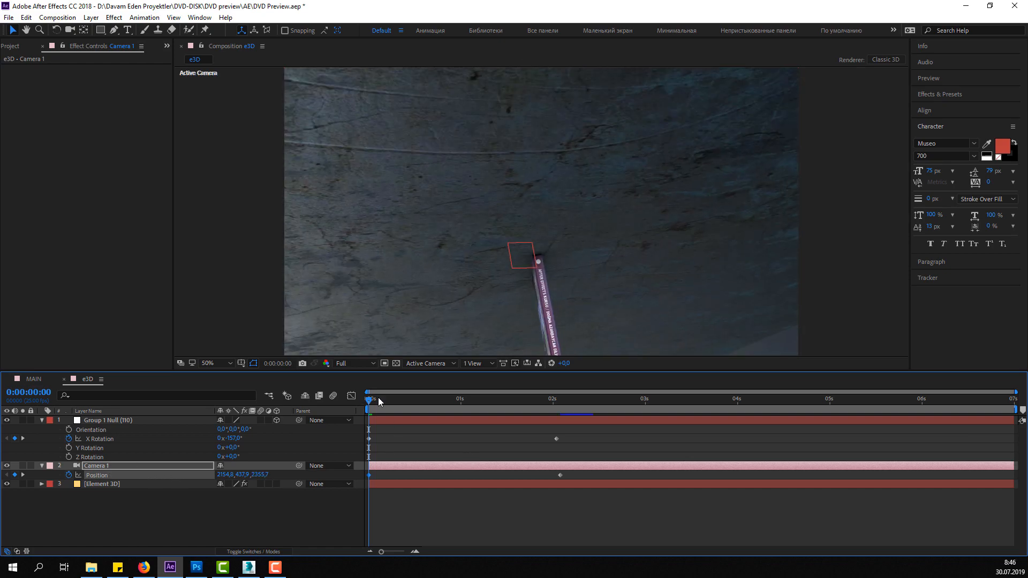
{"action": "left_click_drag", "start_coordinate": [378, 398], "coordinate": [320, 397]}
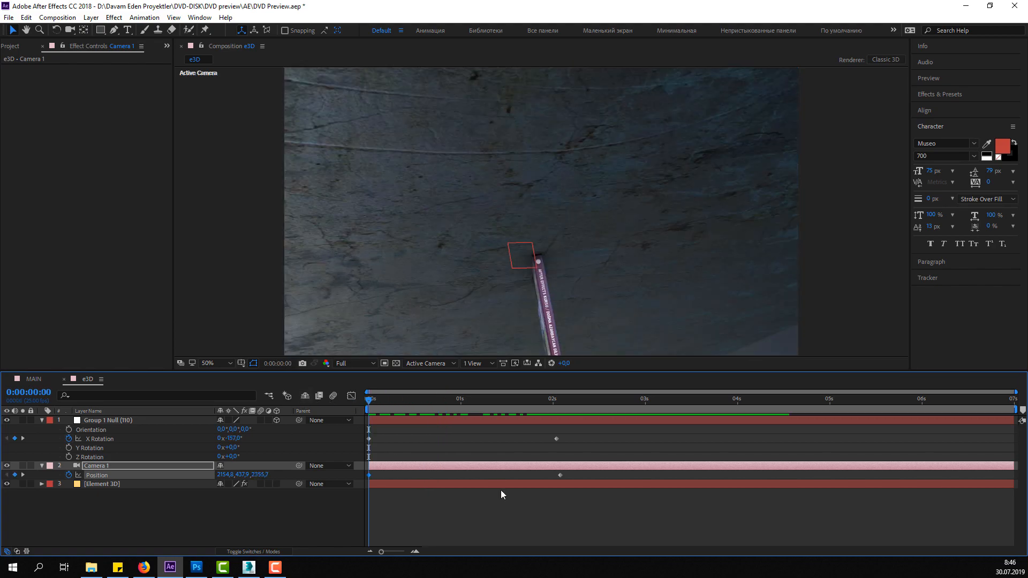
{"action": "key", "text": "space"}
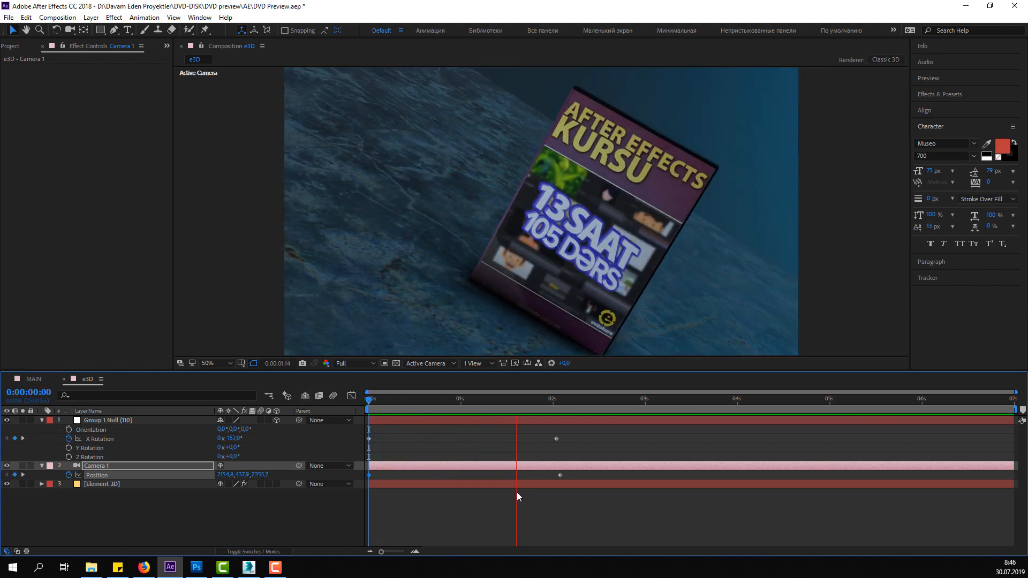
- Add a Camera 1 position keyframe at 0:00:03:03 with a Z position of 975.7 and preview the pull-back
{"action": "left_click", "coordinate": [554, 400]}
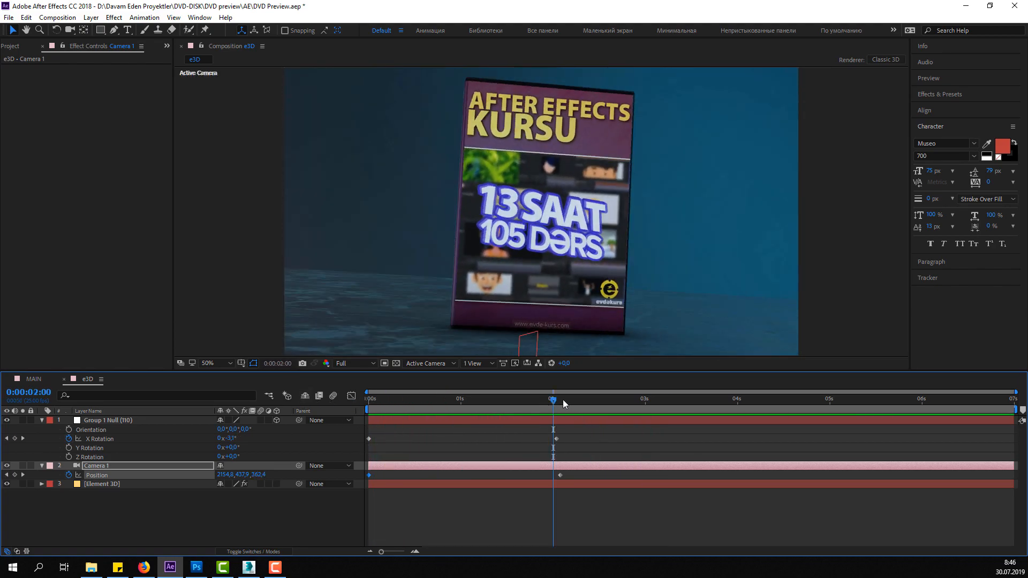
{"action": "left_click_drag", "start_coordinate": [563, 399], "coordinate": [648, 406]}
{"action": "left_click_drag", "start_coordinate": [258, 476], "coordinate": [610, 456]}
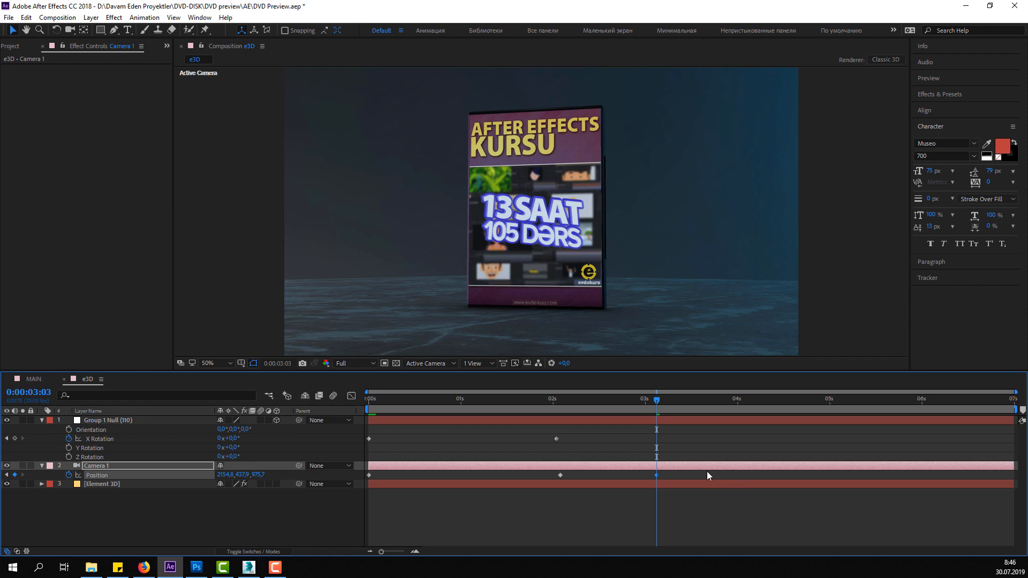
{"action": "key", "text": "space"}
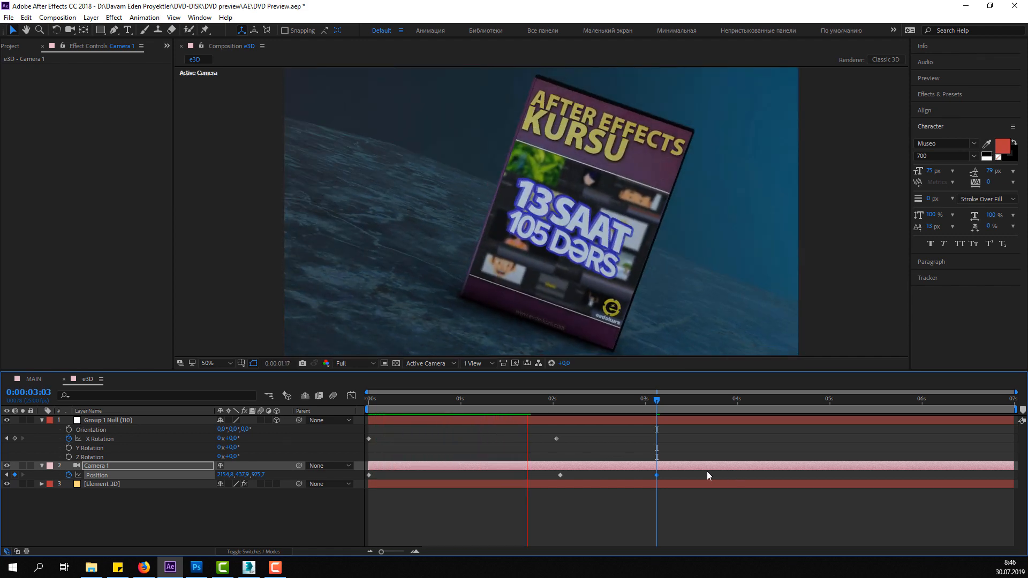
- Apply Easy Ease to all three of Camera 1's position keyframes
{"action": "left_click", "coordinate": [561, 400]}
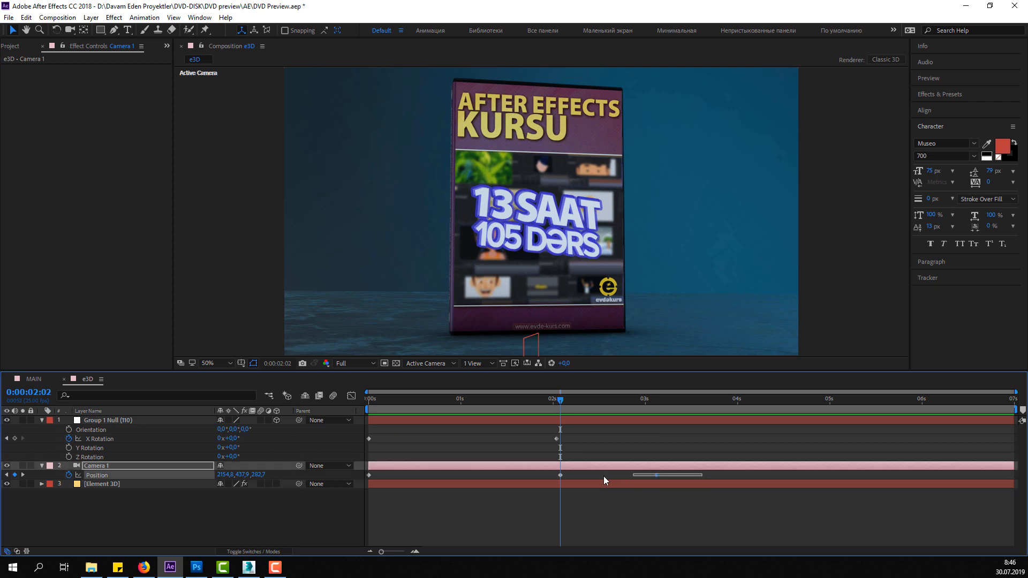
{"action": "left_click_drag", "start_coordinate": [603, 480], "coordinate": [352, 490]}
{"action": "right_click", "coordinate": [561, 476]}
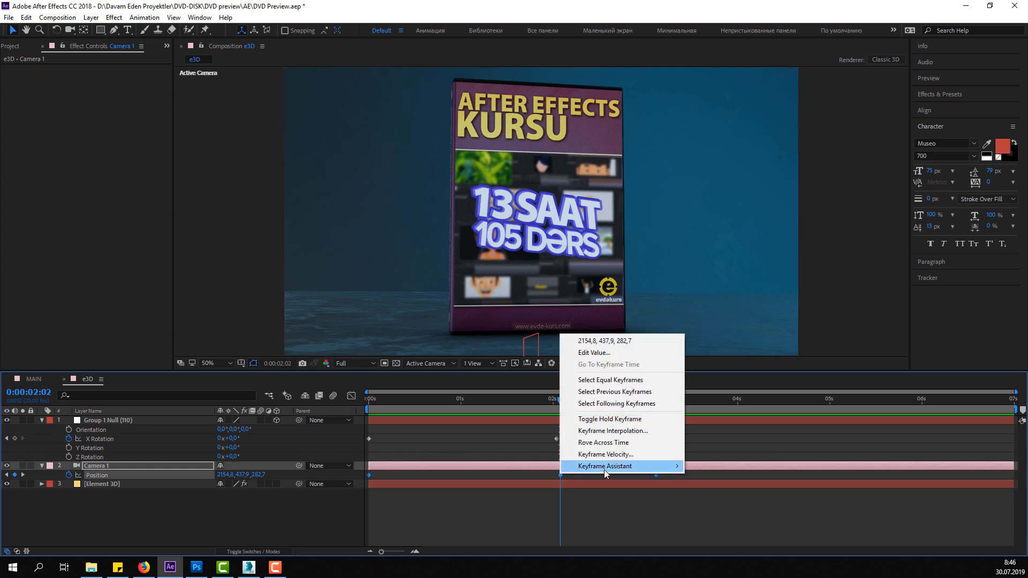
{"action": "mouse_move", "coordinate": [605, 469]}
{"action": "left_click", "coordinate": [707, 395]}
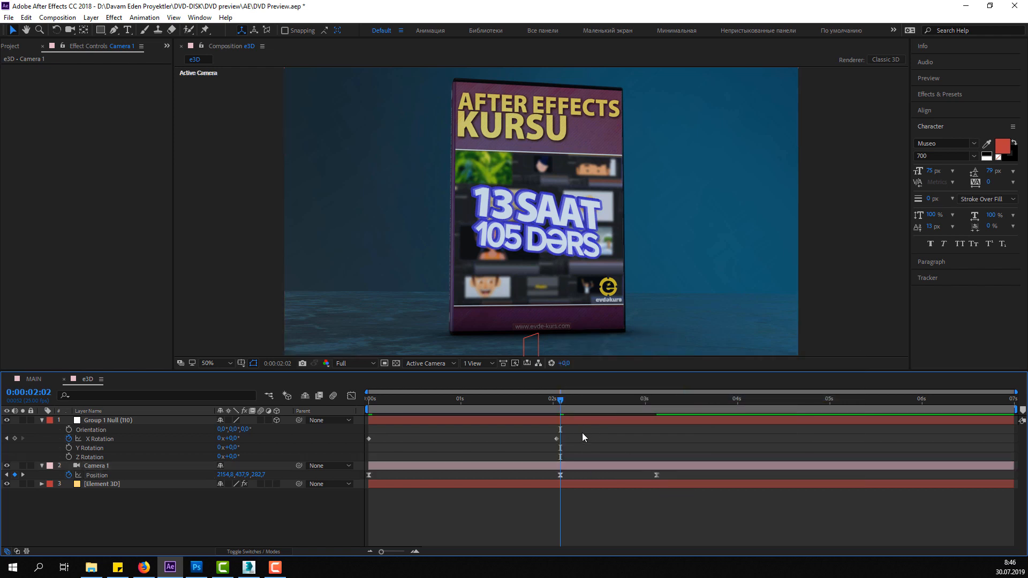
- Apply Easy Ease to both X Rotation keyframes of the group null and preview the animation
{"action": "left_click_drag", "start_coordinate": [592, 429], "coordinate": [376, 443]}
{"action": "right_click", "coordinate": [557, 442]}
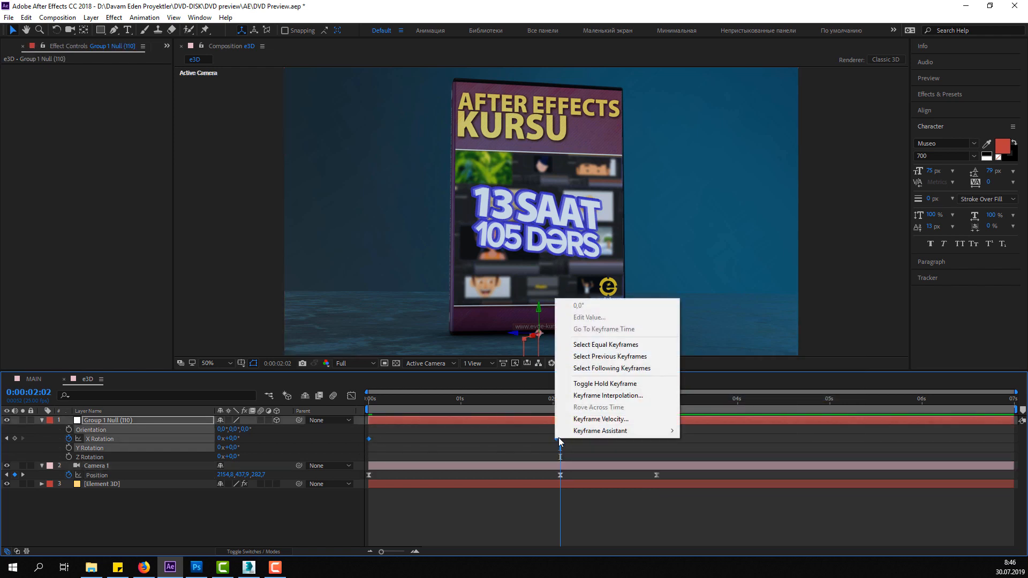
{"action": "mouse_move", "coordinate": [589, 433]}
{"action": "left_click", "coordinate": [726, 467]}
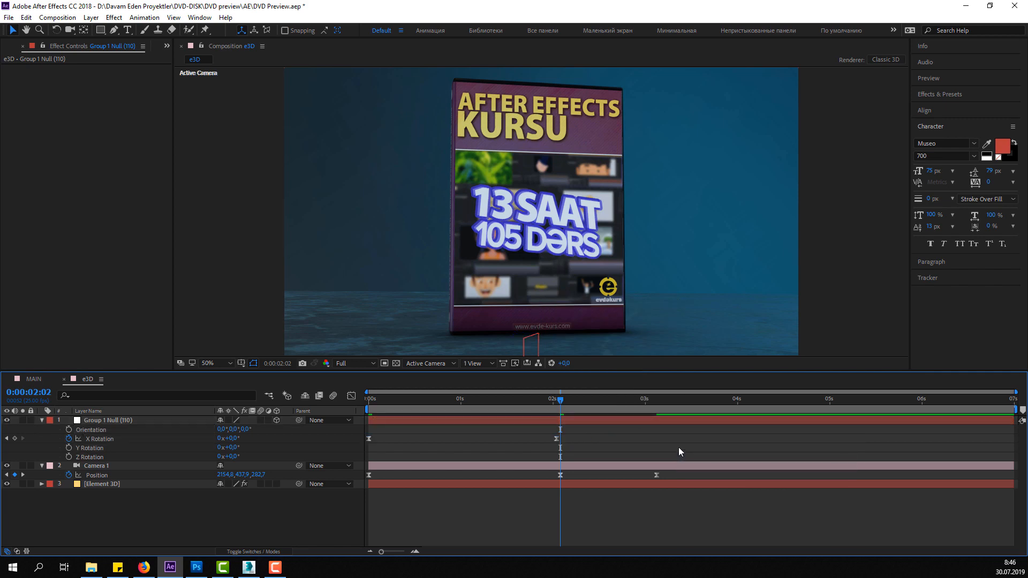
{"action": "key", "text": "space"}
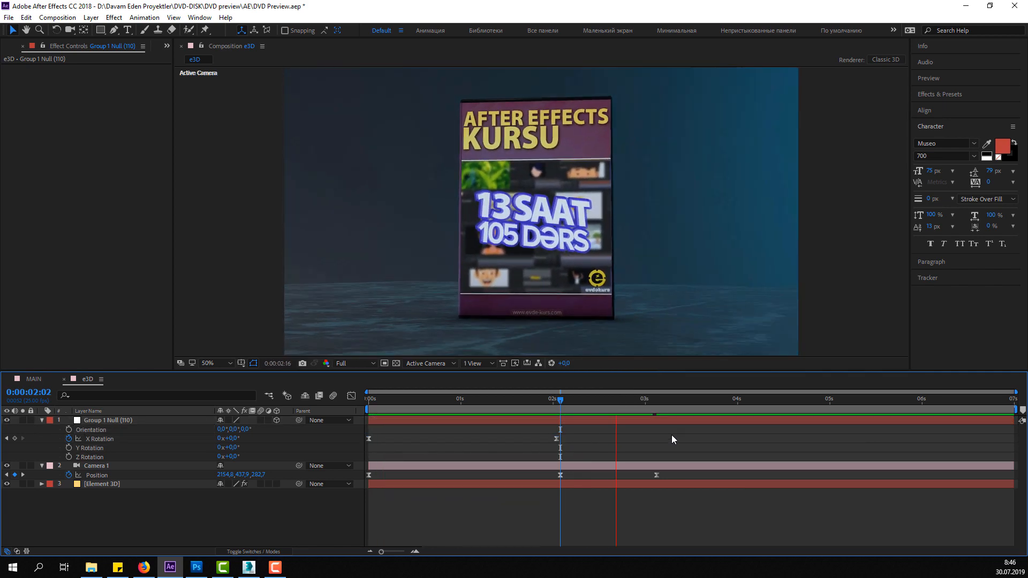
- Set the spatial interpolation of Camera 1's last two position keyframes to Current Settings and preview the motion
{"action": "left_click", "coordinate": [553, 403]}
{"action": "left_click_drag", "start_coordinate": [669, 471], "coordinate": [572, 475]}
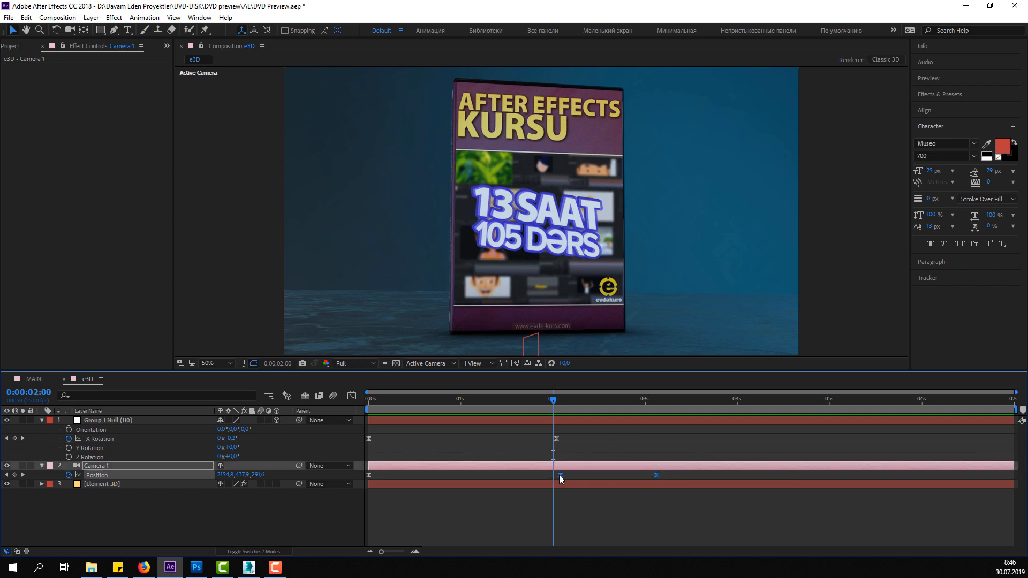
{"action": "right_click", "coordinate": [560, 476]}
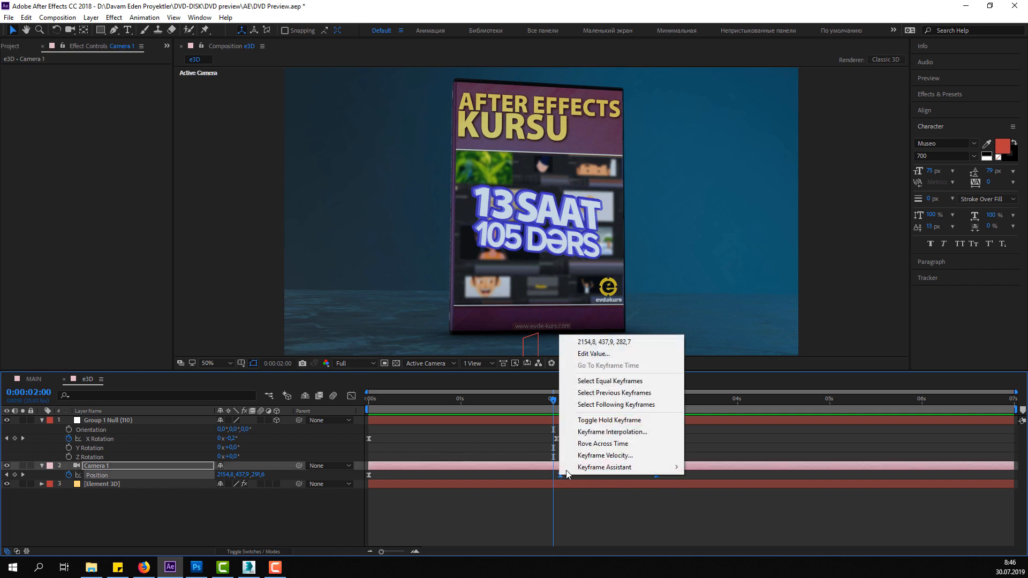
{"action": "left_click", "coordinate": [596, 432]}
{"action": "left_click", "coordinate": [310, 210]}
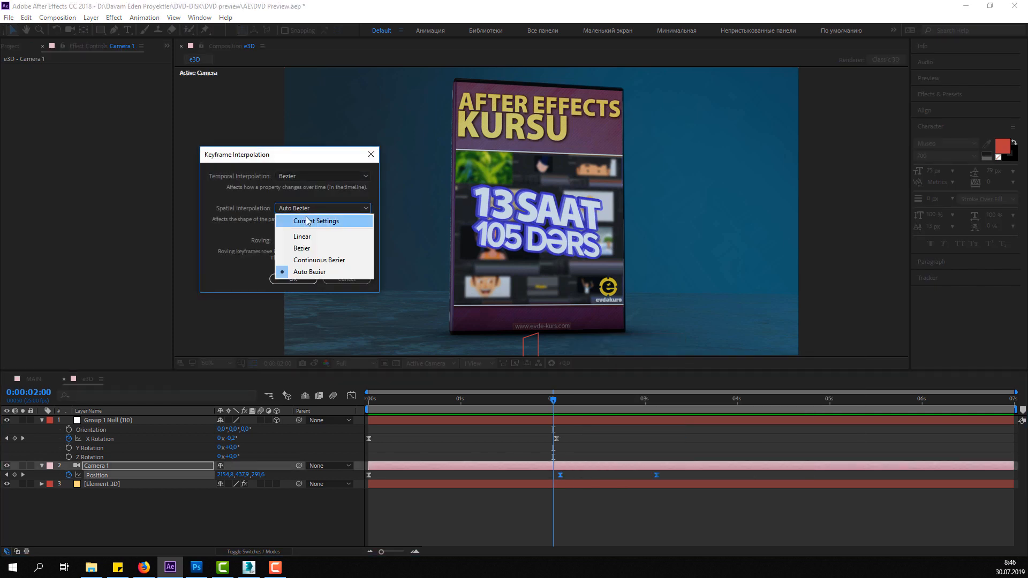
{"action": "left_click", "coordinate": [306, 221]}
{"action": "left_click", "coordinate": [317, 210]}
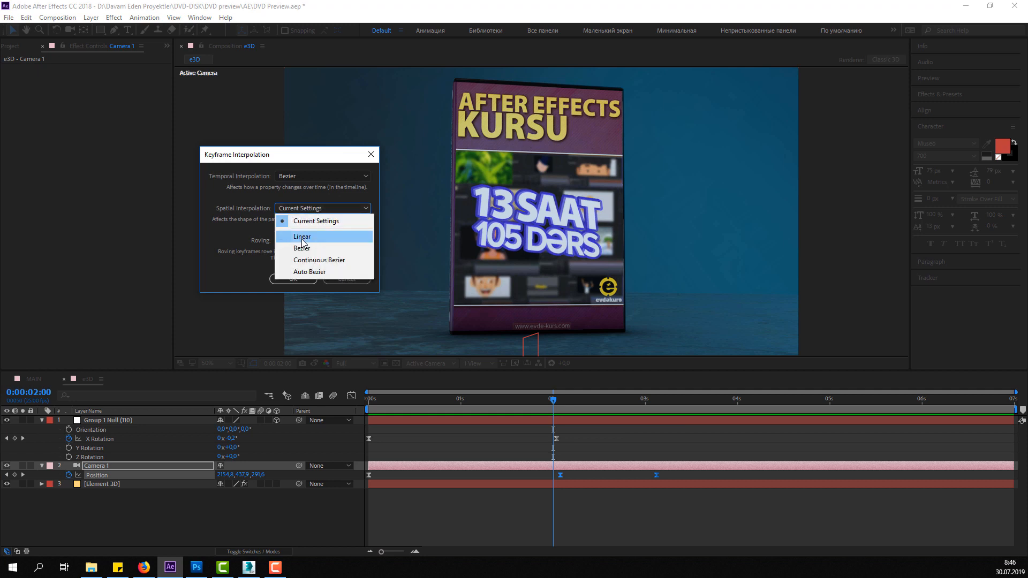
{"action": "left_click", "coordinate": [298, 299]}
{"action": "left_click", "coordinate": [293, 279]}
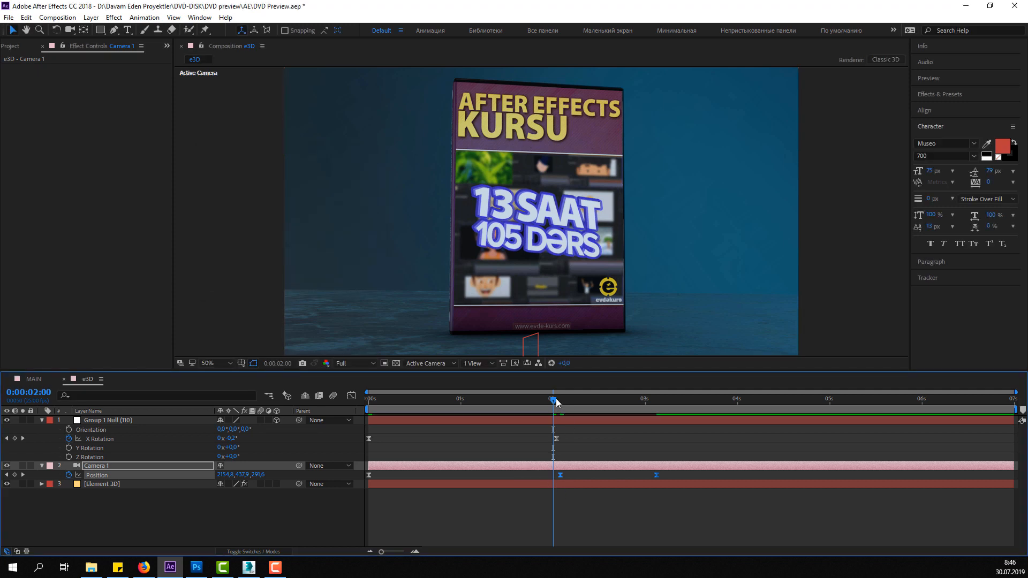
{"action": "mouse_move", "coordinate": [557, 402]}
{"action": "left_mouse_down"}
{"action": "mouse_move", "coordinate": [576, 400]}
{"action": "mouse_move", "coordinate": [538, 402]}
{"action": "left_mouse_up"}
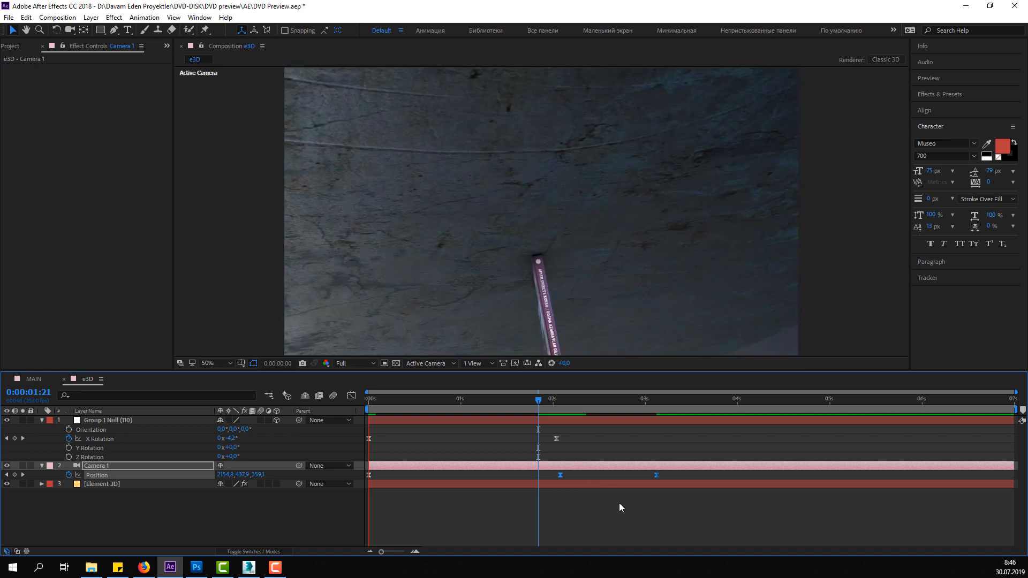
{"action": "key", "text": "space"}
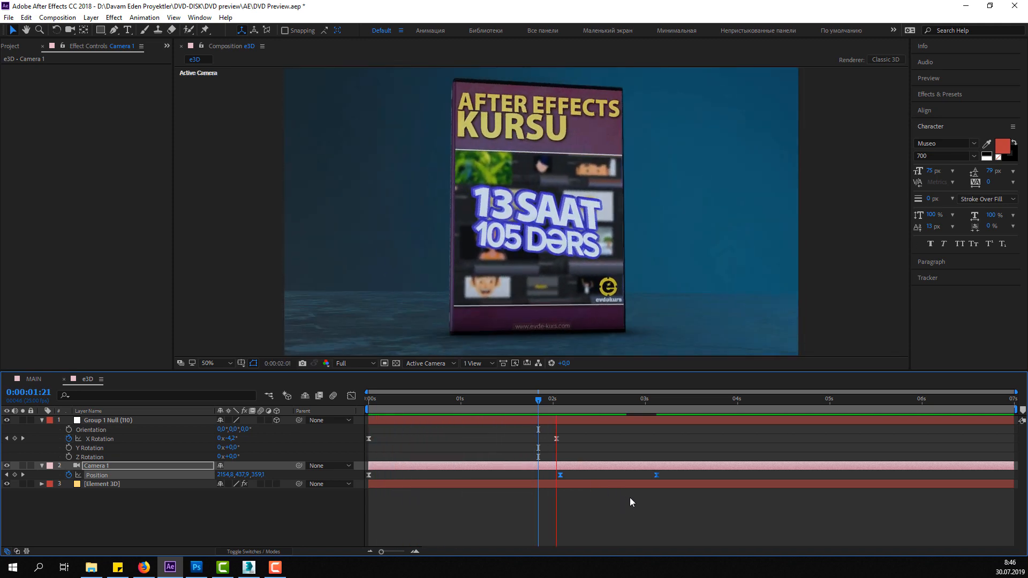
{"action": "left_click", "coordinate": [539, 400]}
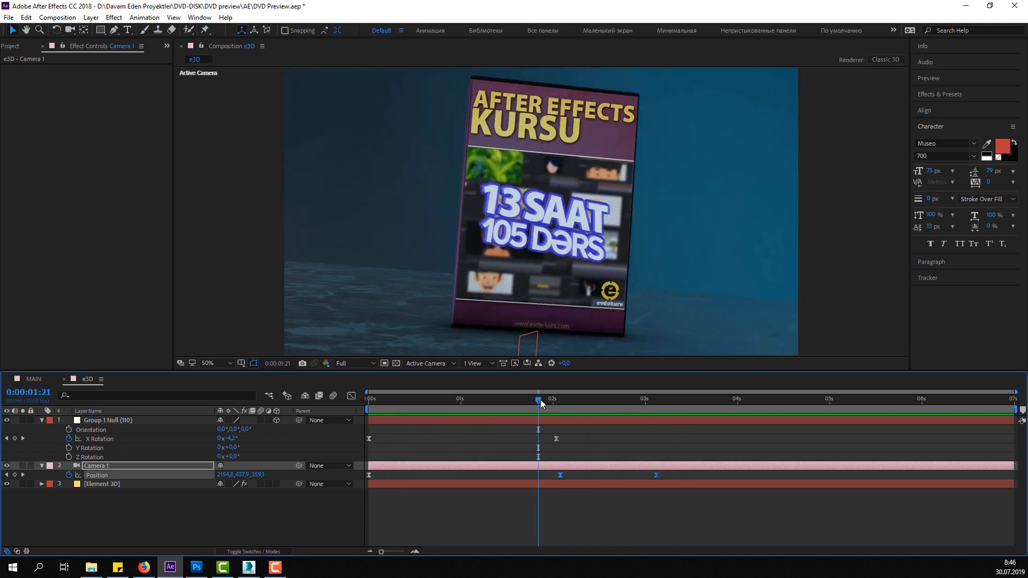
- Lengthen the outgoing ease of Camera 1's first position keyframe in the speed graph, preview it and return to the keyframe view
{"action": "left_click_drag", "start_coordinate": [541, 399], "coordinate": [568, 399]}
{"action": "left_click_drag", "start_coordinate": [692, 471], "coordinate": [383, 471]}
{"action": "key", "text": "shift+F3"}
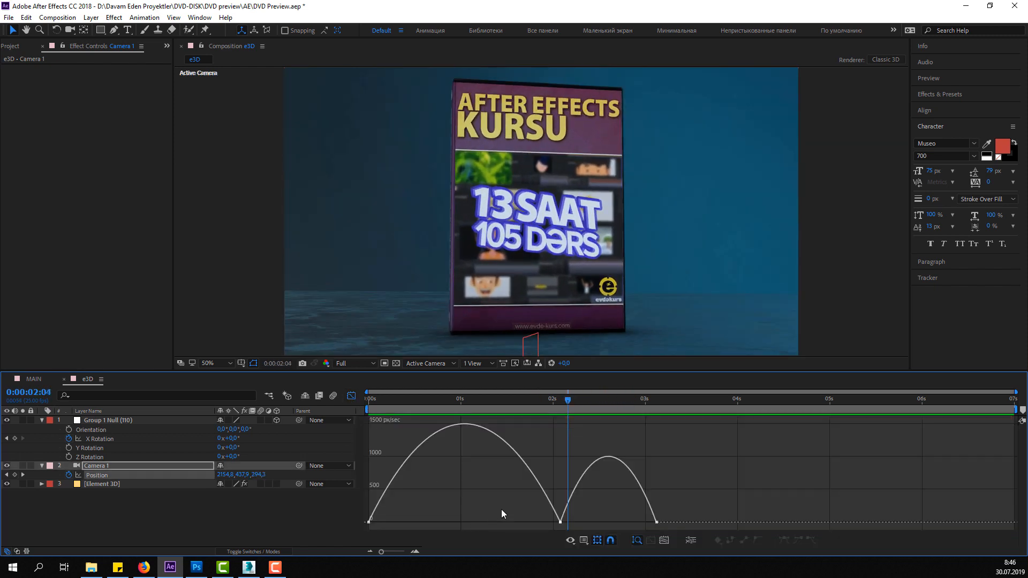
{"action": "left_click_drag", "start_coordinate": [405, 524], "coordinate": [427, 524]}
{"action": "key", "text": "space"}
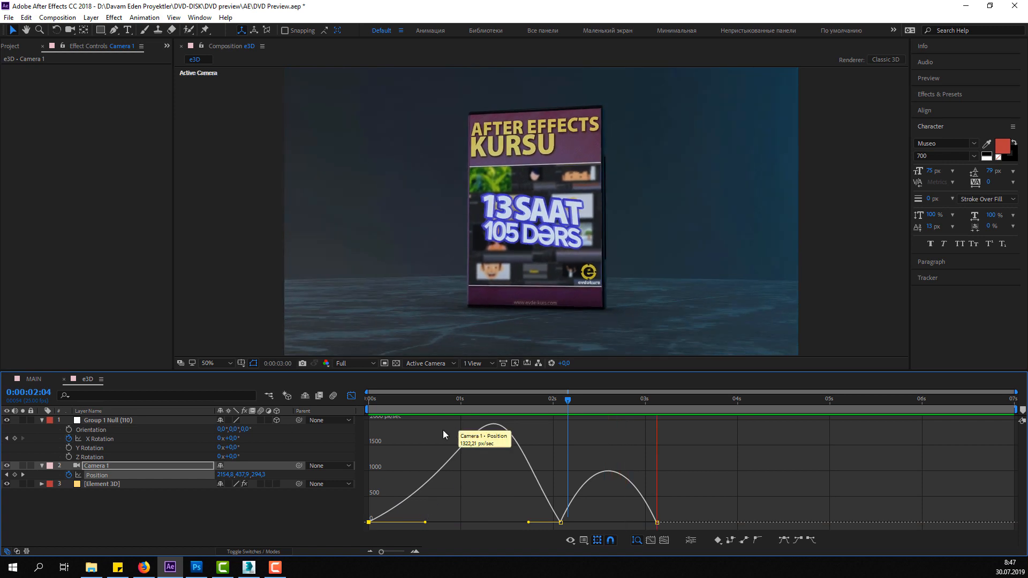
{"action": "left_click_drag", "start_coordinate": [473, 402], "coordinate": [560, 408]}
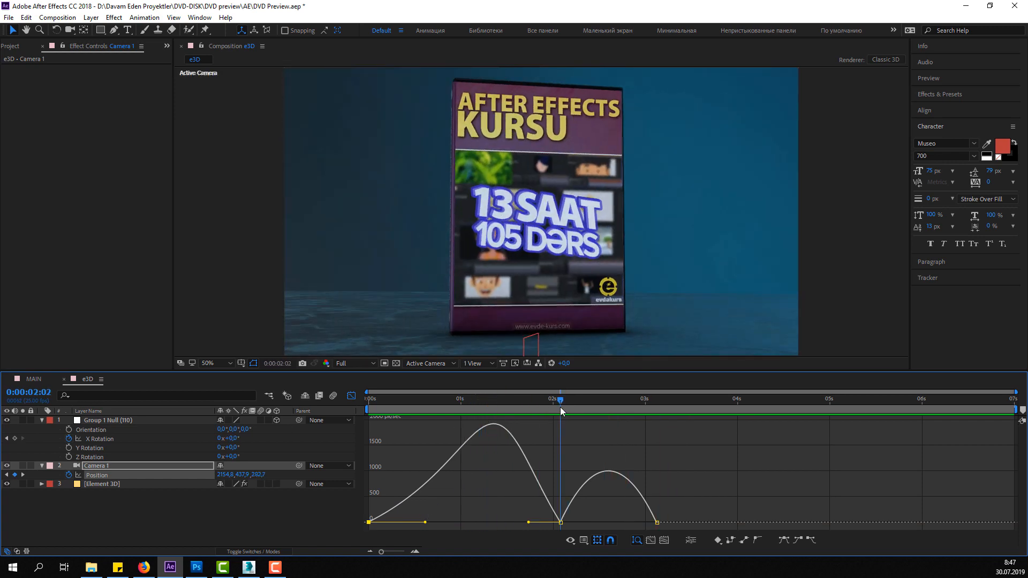
{"action": "left_click", "coordinate": [351, 397]}
{"action": "left_click", "coordinate": [602, 435]}
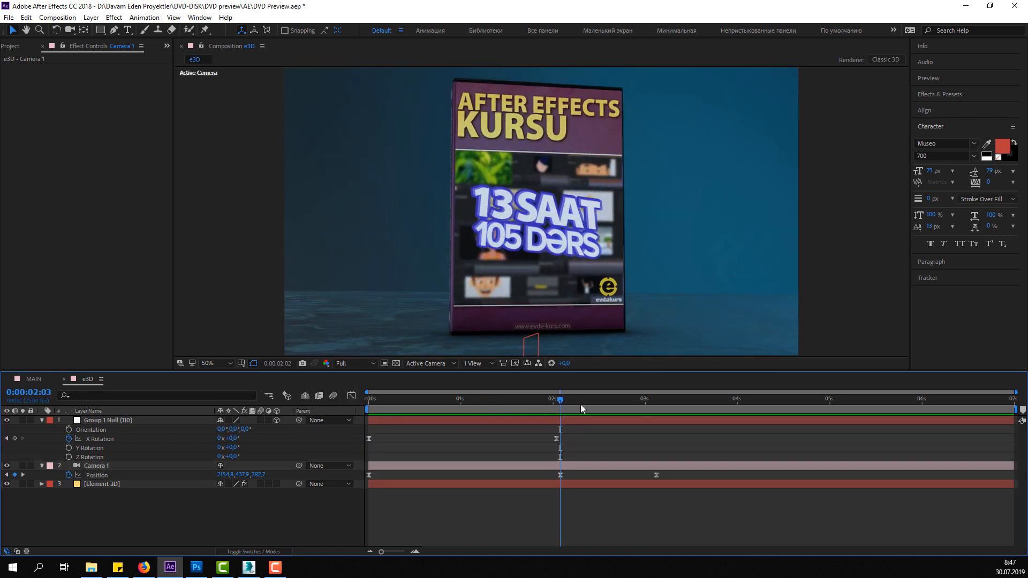
- Set Camera 1's Z position to 286.7 at the 0:00:03:03 keyframe and check the motion leading up to it
{"action": "left_click_drag", "start_coordinate": [581, 404], "coordinate": [657, 418]}
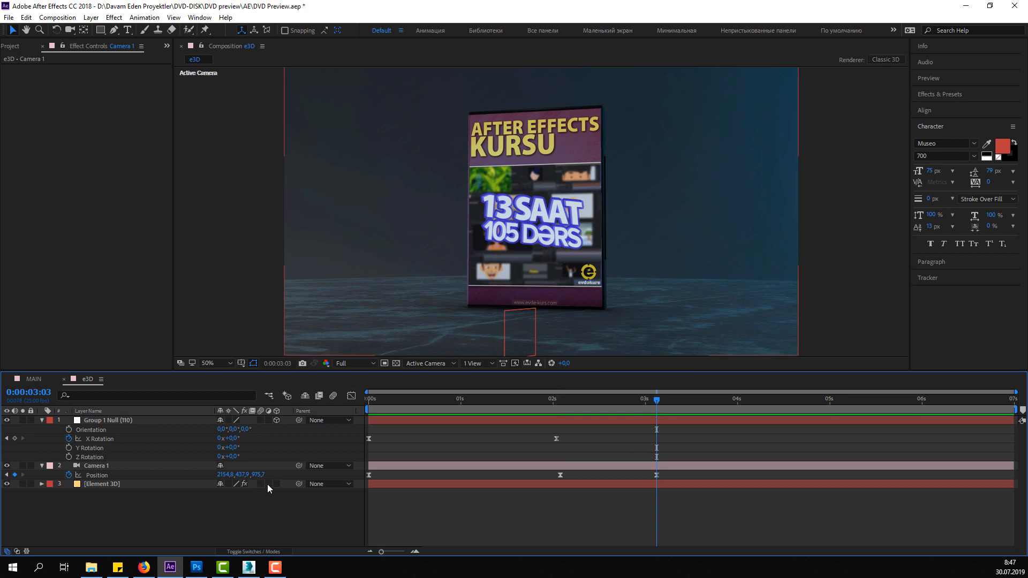
{"action": "left_click_drag", "start_coordinate": [257, 478], "coordinate": [90, 505]}
{"action": "left_click_drag", "start_coordinate": [254, 476], "coordinate": [254, 475]}
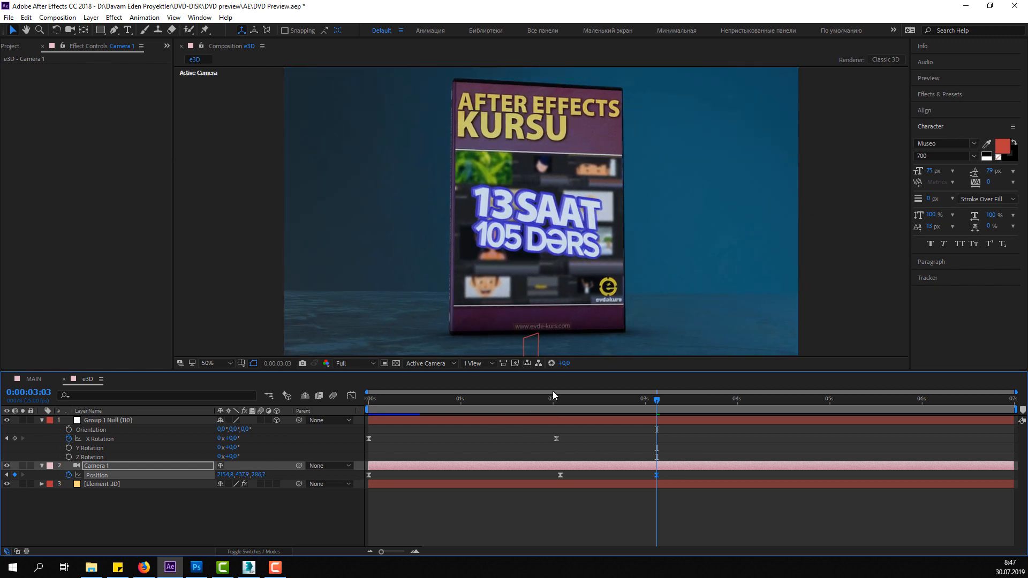
{"action": "left_click_drag", "start_coordinate": [631, 409], "coordinate": [657, 404]}
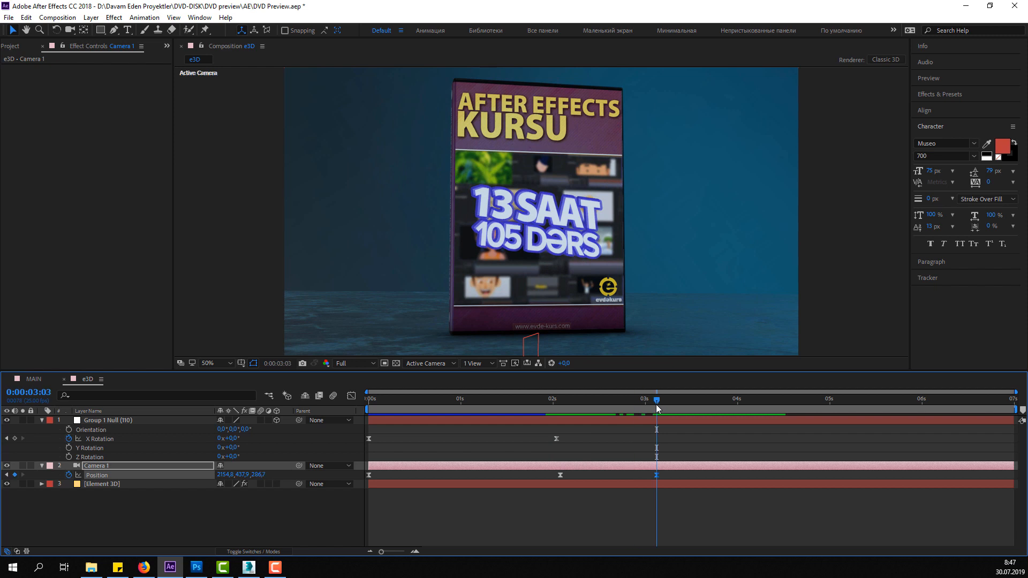
- Raise Camera 1 by changing its Y position at the 0:00:03:03 keyframe, then preview the animation
{"action": "left_click_drag", "start_coordinate": [249, 475], "coordinate": [257, 474]}
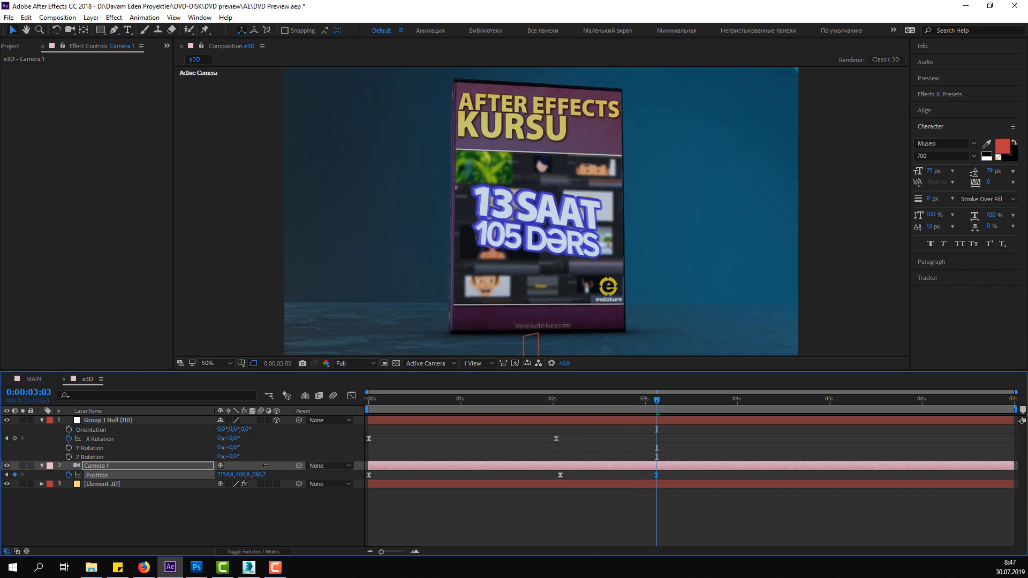
{"action": "left_click_drag", "start_coordinate": [306, 452], "coordinate": [450, 470]}
{"action": "left_click_drag", "start_coordinate": [522, 399], "coordinate": [606, 403]}
{"action": "left_click", "coordinate": [648, 503]}
{"action": "key", "text": "space"}
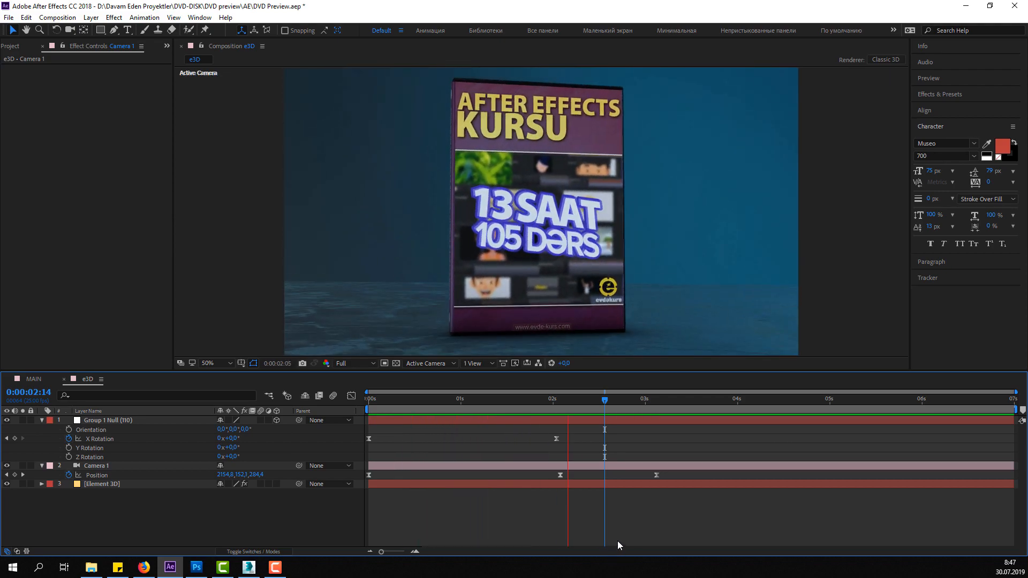
- Move Camera 1's last position keyframe to the end of the timeline and preview the animation
{"action": "key", "text": "space"}
{"action": "left_click_drag", "start_coordinate": [657, 475], "coordinate": [965, 475]}
{"action": "key", "text": "ctrl+z"}
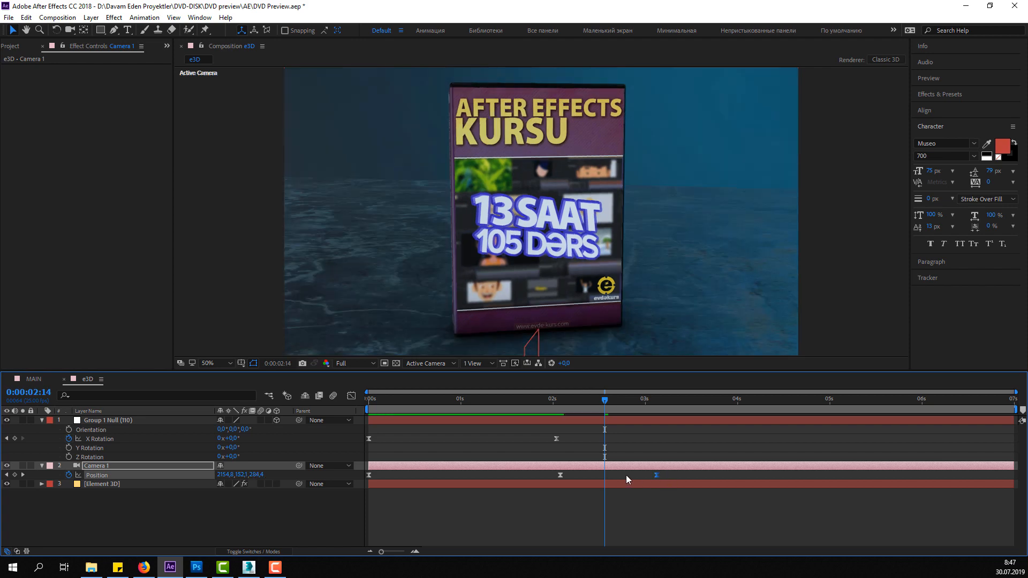
{"action": "left_click_drag", "start_coordinate": [656, 476], "coordinate": [1012, 475]}
{"action": "left_click", "coordinate": [892, 512]}
{"action": "key", "text": "space"}
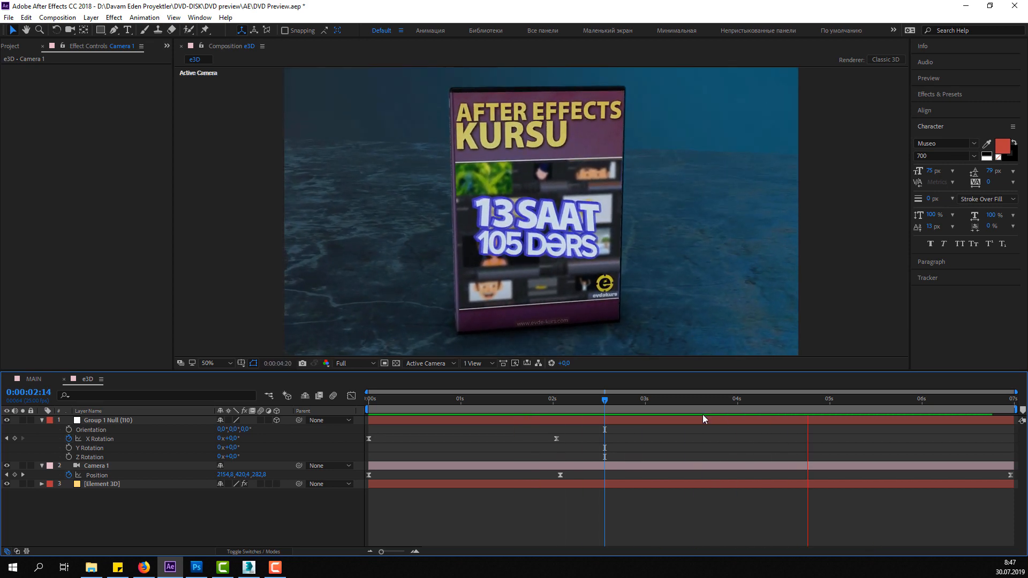
- Set Camera 1's Y position to about 529 at the last position keyframe (0:00:06:24) and preview the motion
{"action": "left_click_drag", "start_coordinate": [605, 401], "coordinate": [1015, 420]}
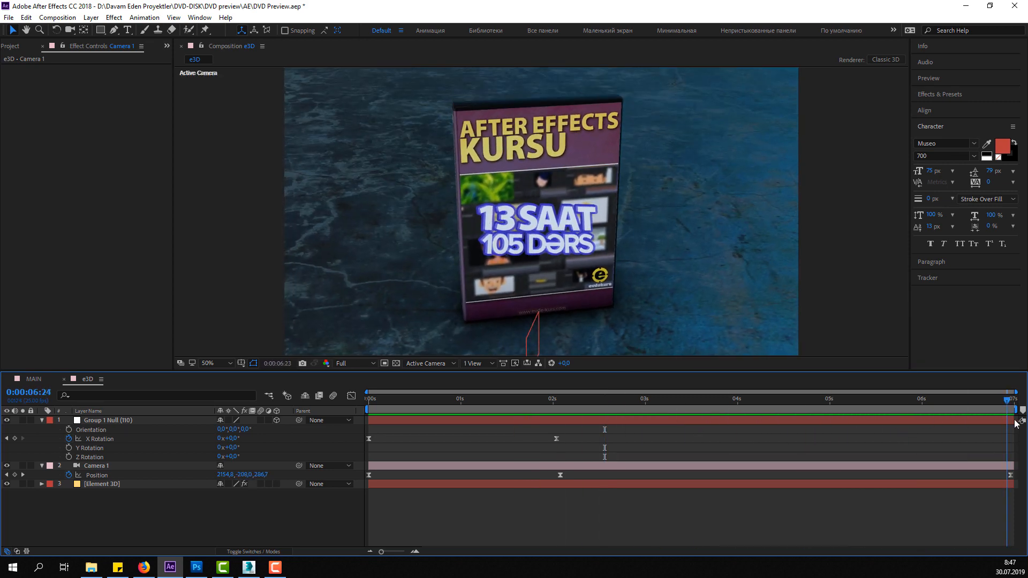
{"action": "left_click_drag", "start_coordinate": [220, 478], "coordinate": [751, 383]}
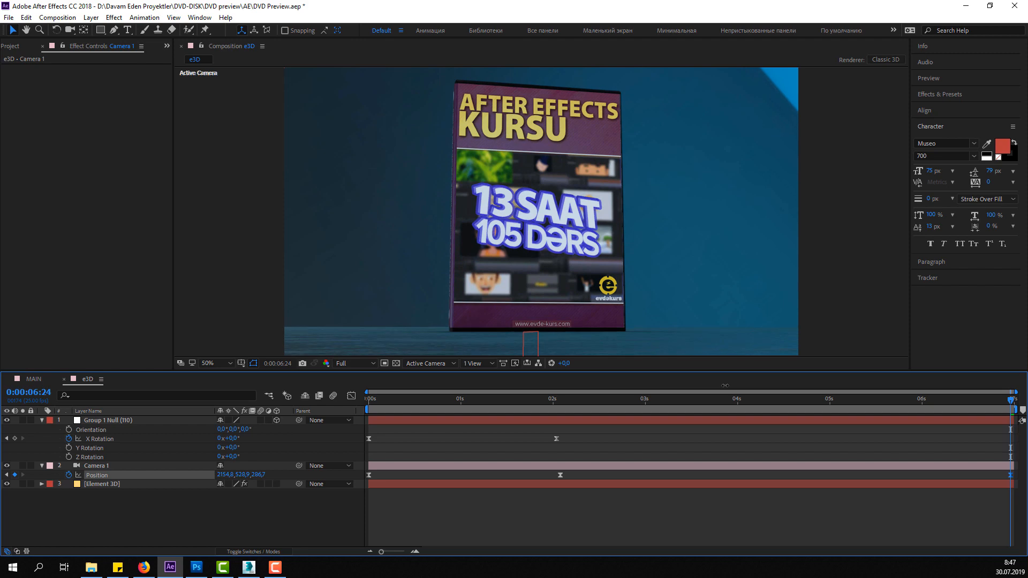
{"action": "left_click_drag", "start_coordinate": [540, 403], "coordinate": [574, 397]}
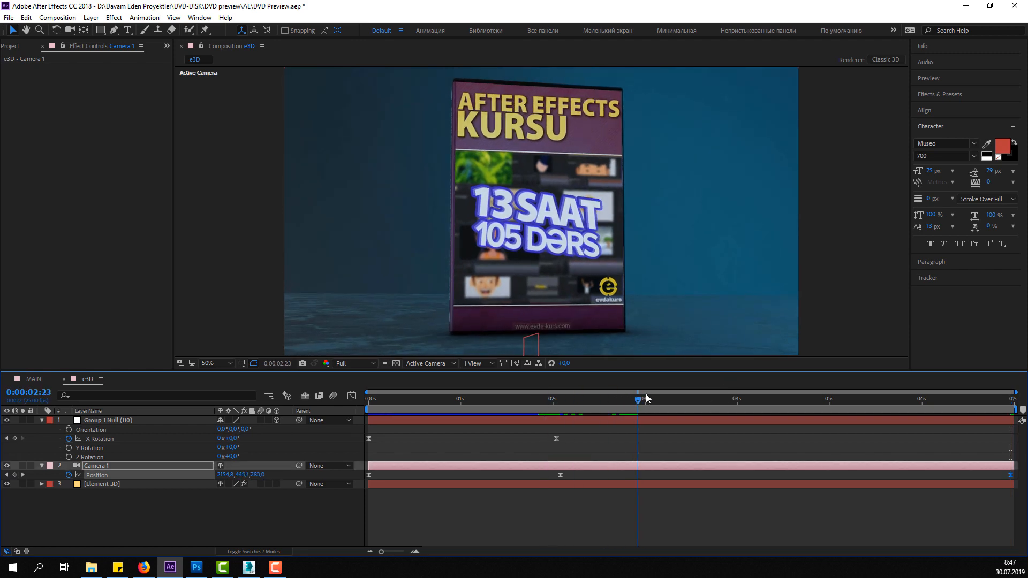
{"action": "key", "text": "space"}
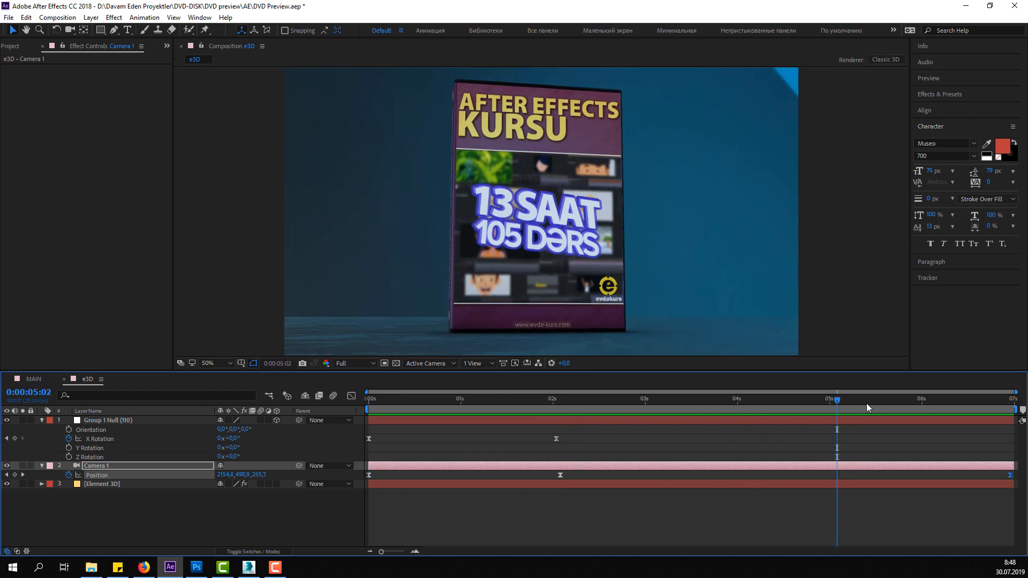
{"action": "left_click_drag", "start_coordinate": [867, 403], "coordinate": [335, 410]}
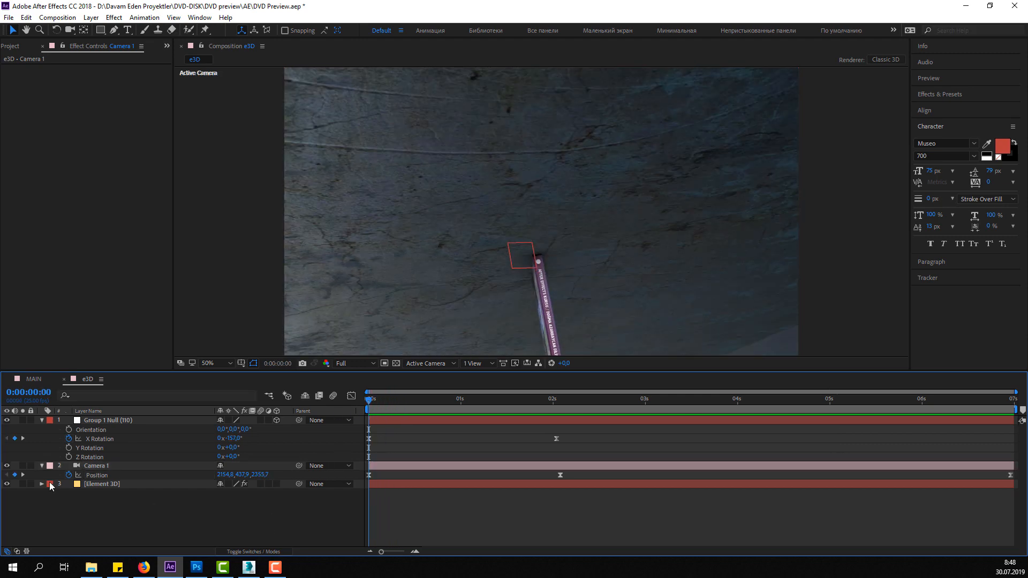
- Reveal Camera 1's camera options and turn Depth of Field on
{"action": "left_click", "coordinate": [86, 464]}
{"action": "left_click", "coordinate": [41, 467]}
{"action": "left_click", "coordinate": [41, 467]}
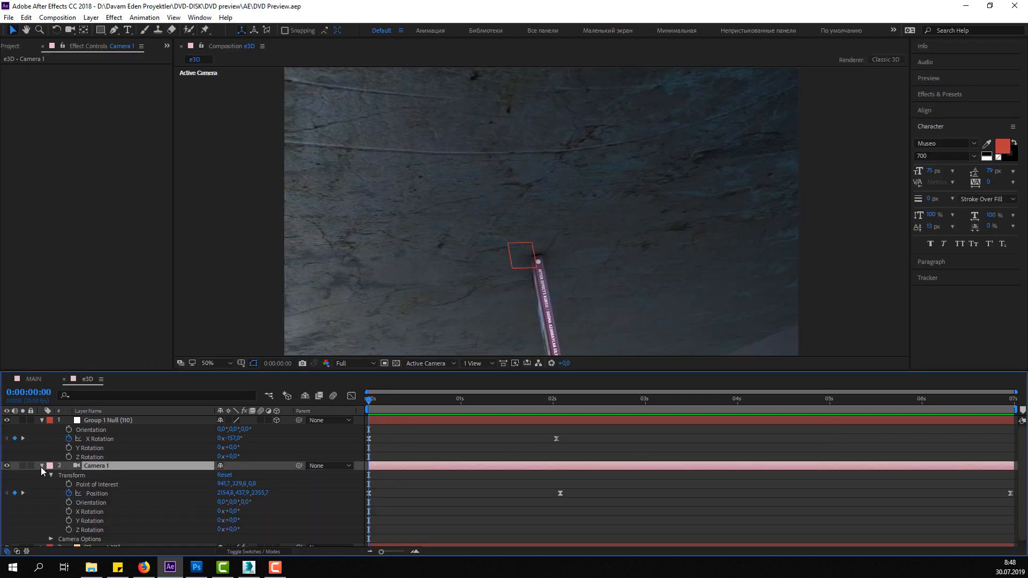
{"action": "left_click", "coordinate": [50, 480]}
{"action": "left_click", "coordinate": [50, 476]}
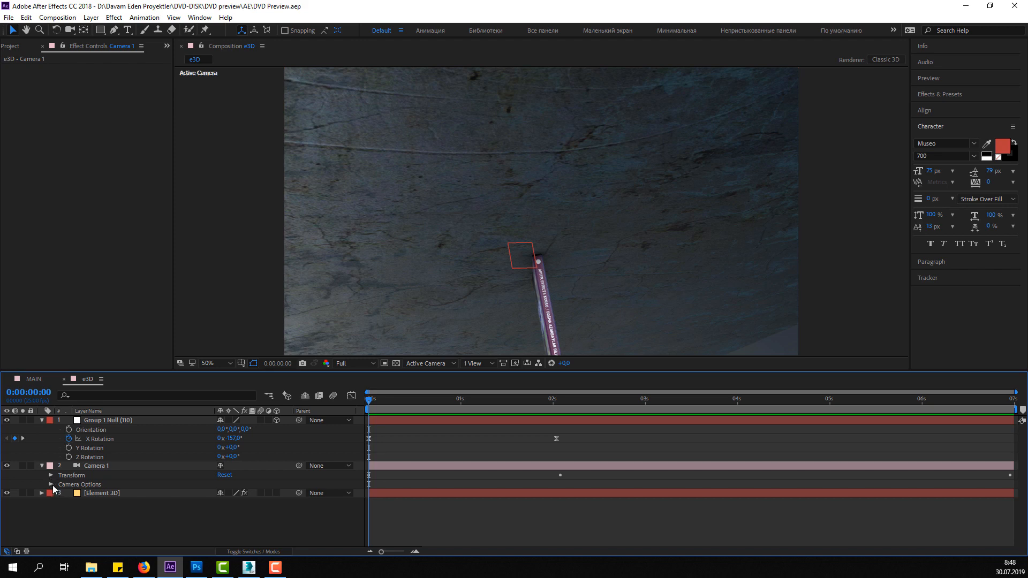
{"action": "left_click", "coordinate": [52, 484]}
{"action": "left_click", "coordinate": [220, 443]}
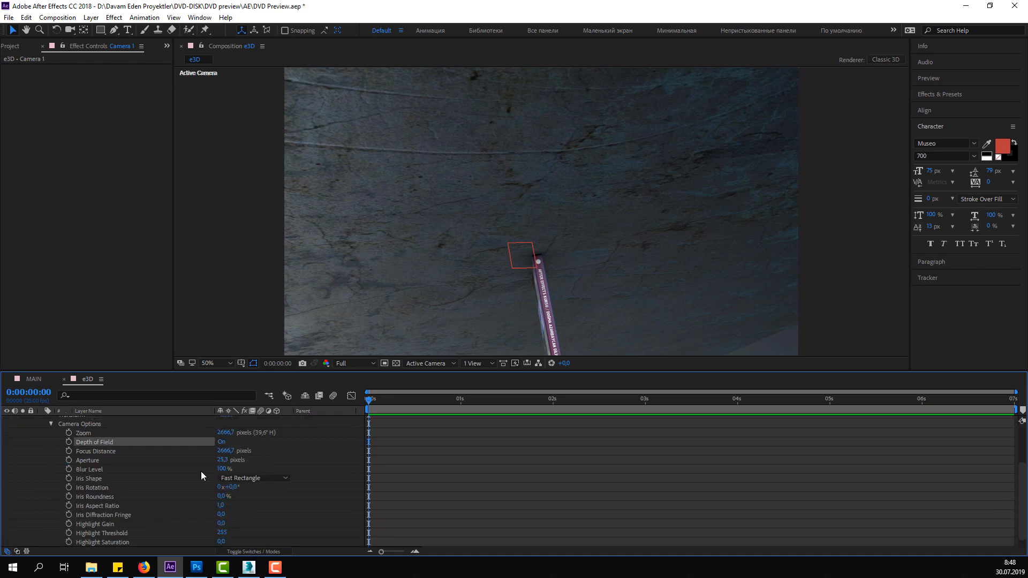
- Lower the preview resolution to Quarter and set Camera 1's Aperture to 600 pixels
{"action": "left_click", "coordinate": [355, 358]}
{"action": "left_click", "coordinate": [357, 364]}
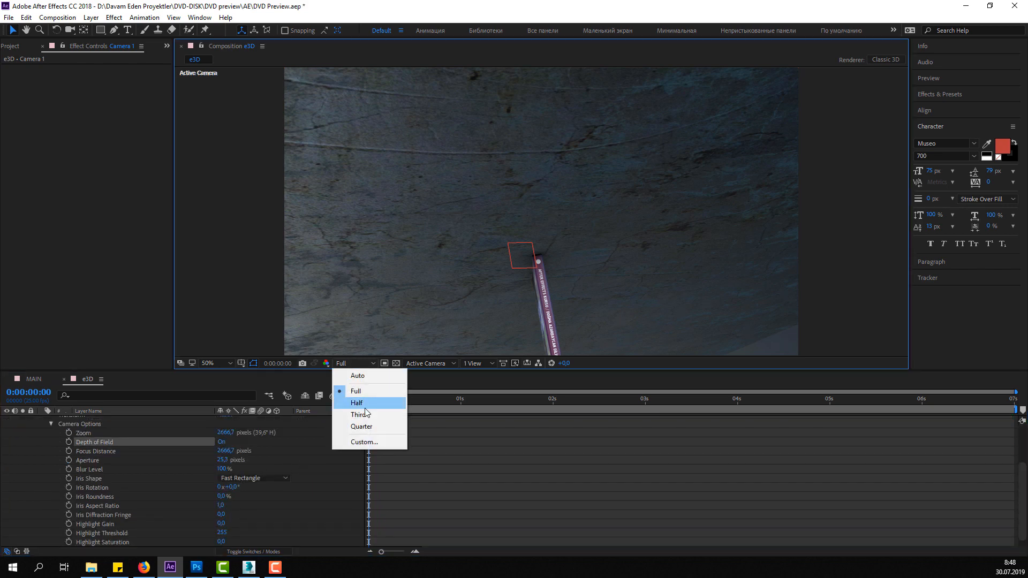
{"action": "left_click", "coordinate": [356, 425]}
{"action": "left_click", "coordinate": [223, 460]}
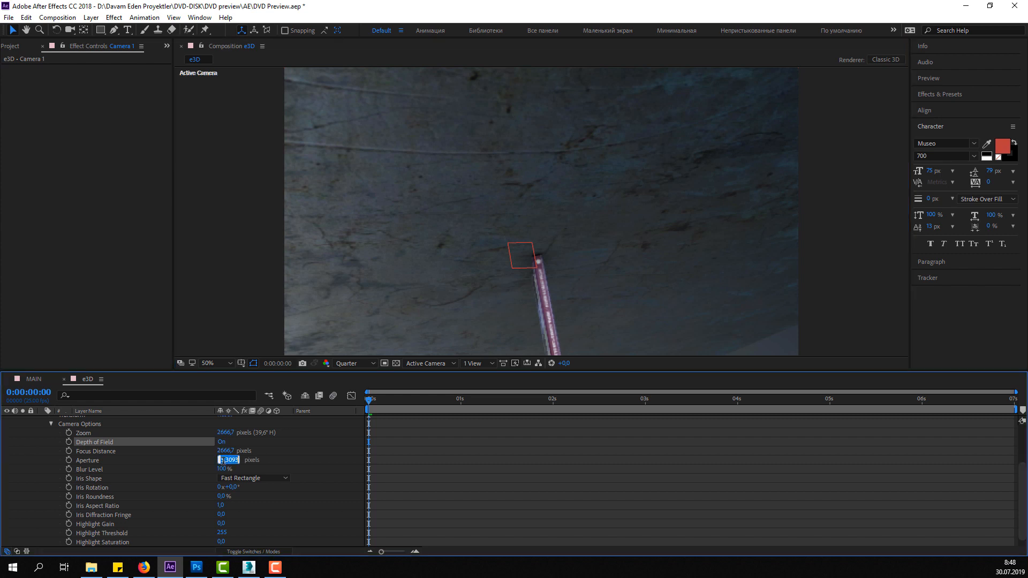
{"action": "type", "text": "600"}
{"action": "key", "text": "Return"}
- Set Camera 1's Focus Distance to 2508.7 pixels at the start of the composition
{"action": "left_click_drag", "start_coordinate": [219, 450], "coordinate": [206, 450]}
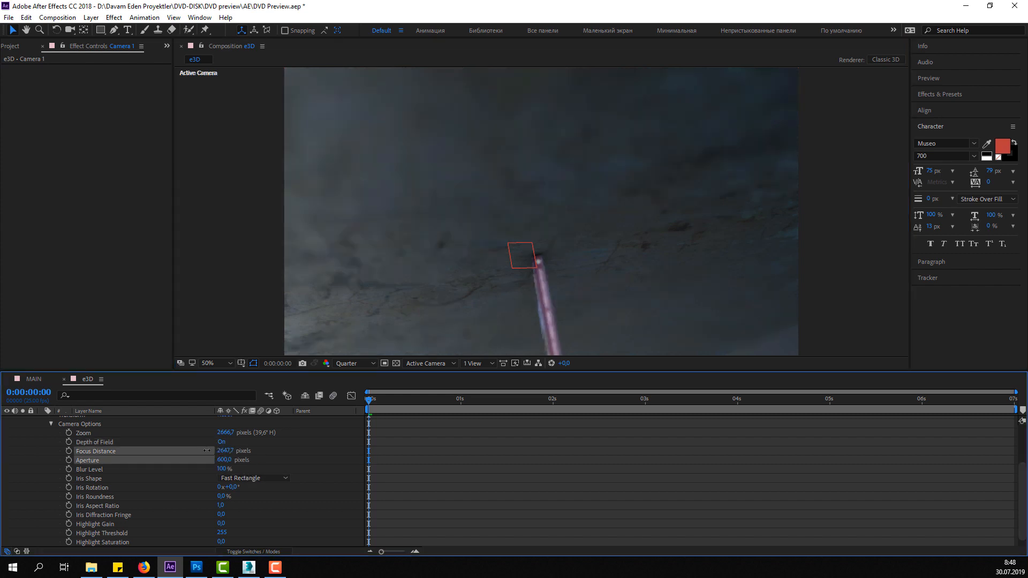
{"action": "left_click_drag", "start_coordinate": [144, 453], "coordinate": [327, 453]}
{"action": "left_click_drag", "start_coordinate": [263, 450], "coordinate": [240, 451]}
- Keyframe Camera 1's Focus Distance near 0:00:00:06 and set it to 1850.7 pixels at 0:00:01:02
{"action": "left_click_drag", "start_coordinate": [367, 403], "coordinate": [471, 384]}
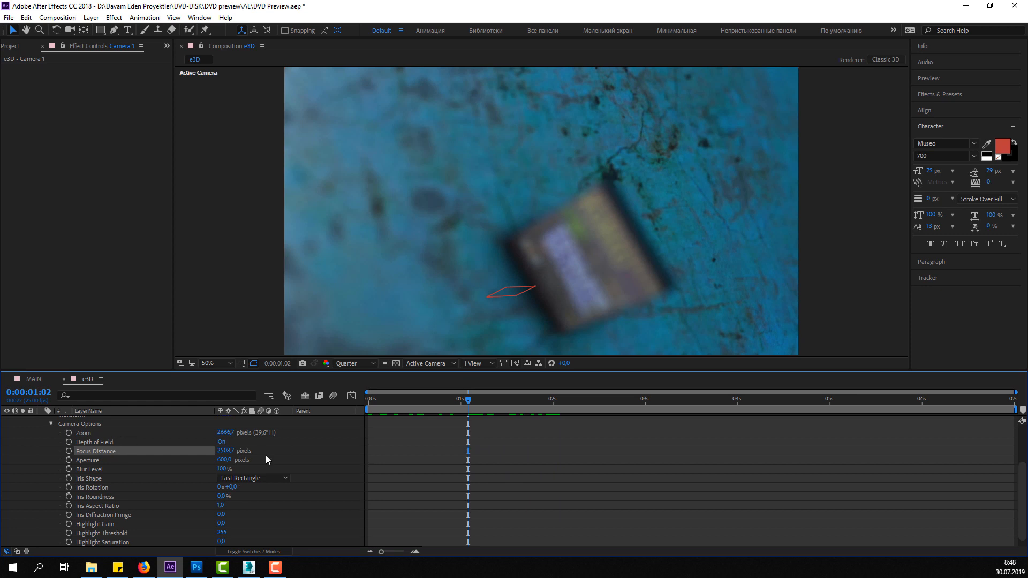
{"action": "mouse_move", "coordinate": [470, 388]}
{"action": "left_mouse_down"}
{"action": "mouse_move", "coordinate": [366, 407]}
{"action": "mouse_move", "coordinate": [468, 404]}
{"action": "left_mouse_up"}
{"action": "mouse_move", "coordinate": [224, 456]}
{"action": "left_mouse_down"}
{"action": "mouse_move", "coordinate": [362, 442]}
{"action": "mouse_move", "coordinate": [210, 450]}
{"action": "left_mouse_up"}
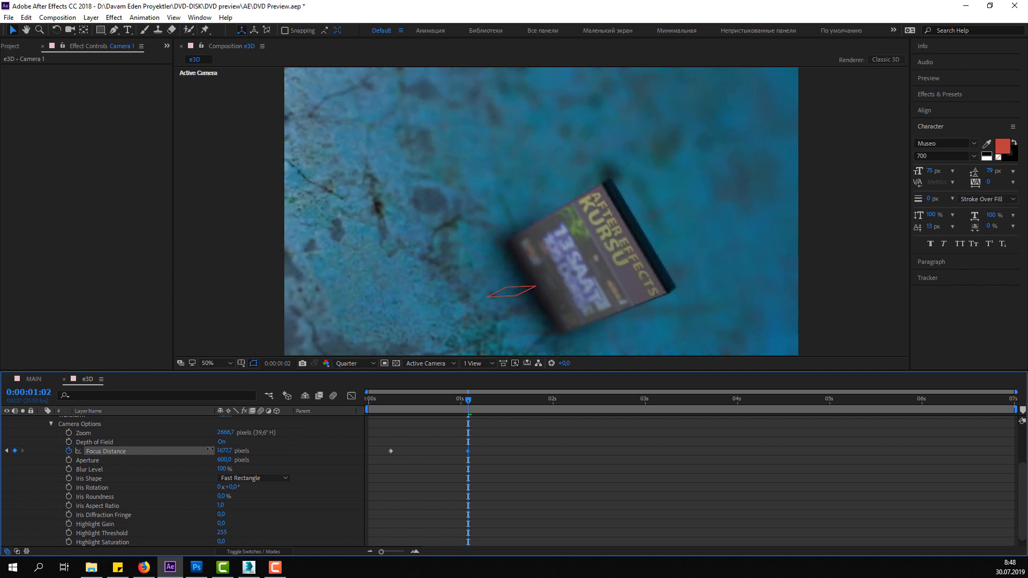
- Set Focus Distance to 1222.7 pixels at 0:00:02:01 and inspect the cover's sharpness at Full resolution and 100% magnification
{"action": "left_click_drag", "start_coordinate": [373, 399], "coordinate": [557, 401]}
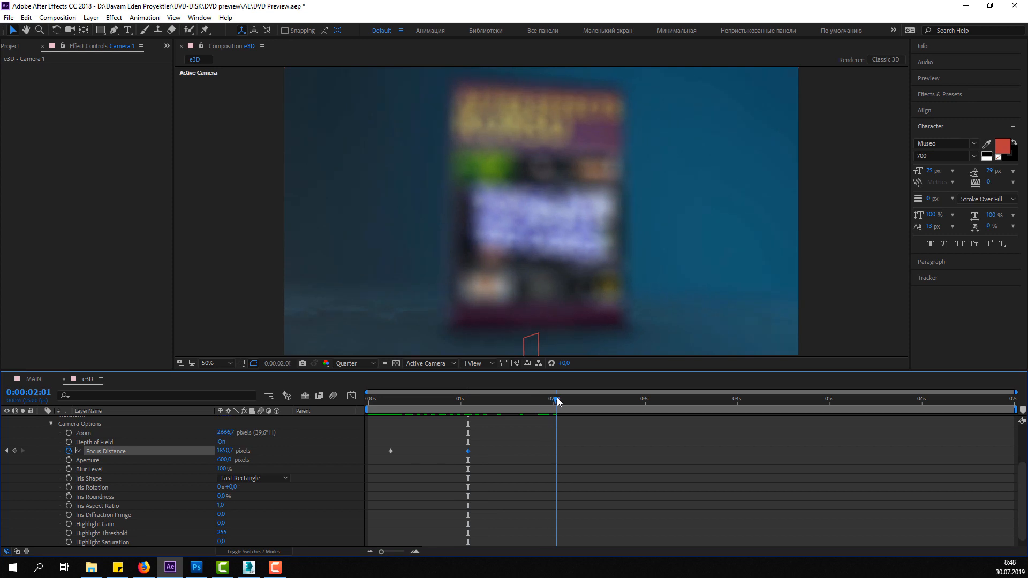
{"action": "left_click_drag", "start_coordinate": [225, 451], "coordinate": [194, 450]}
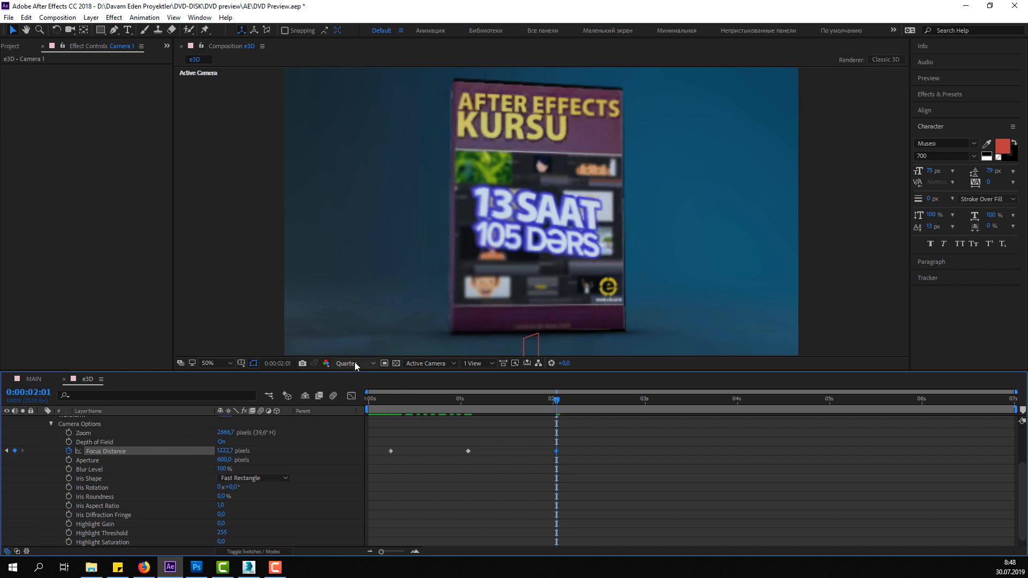
{"action": "left_click", "coordinate": [342, 363]}
{"action": "left_click", "coordinate": [357, 395]}
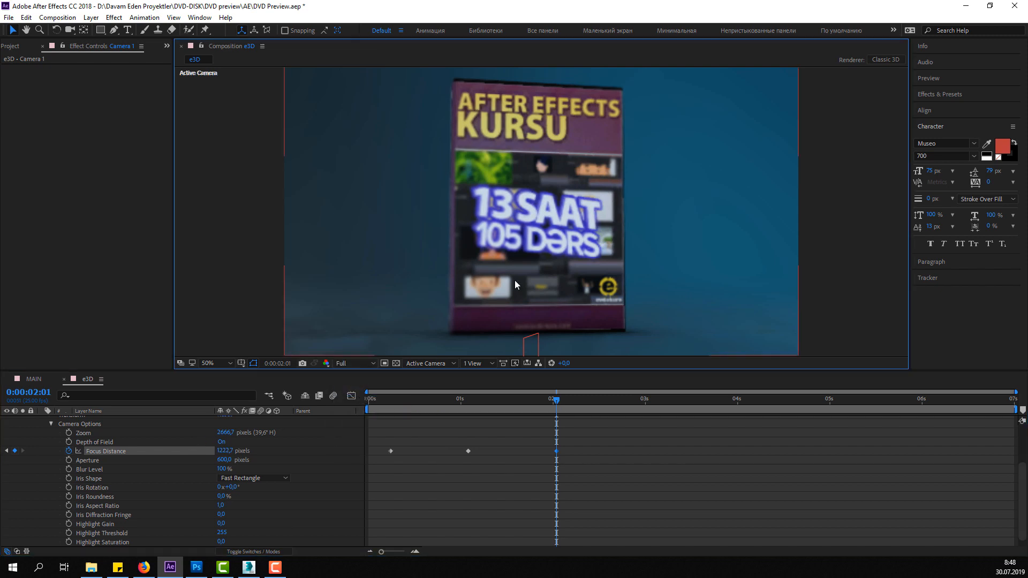
{"action": "key", "text": "period"}
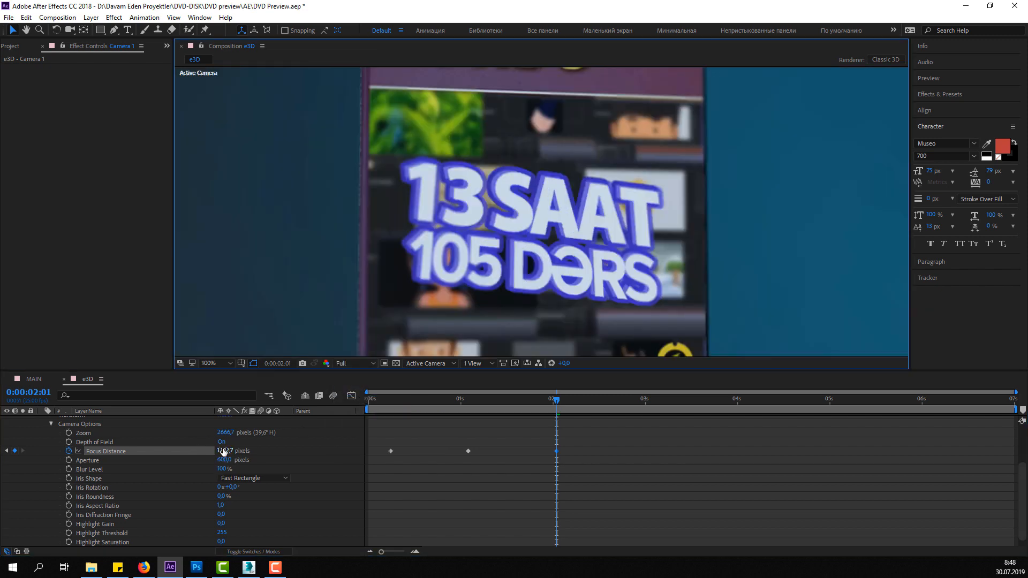
- Refine the Focus Distance at 0:00:02:01 to 1201.7 pixels, using Third preview resolution
{"action": "left_click_drag", "start_coordinate": [225, 451], "coordinate": [266, 451]}
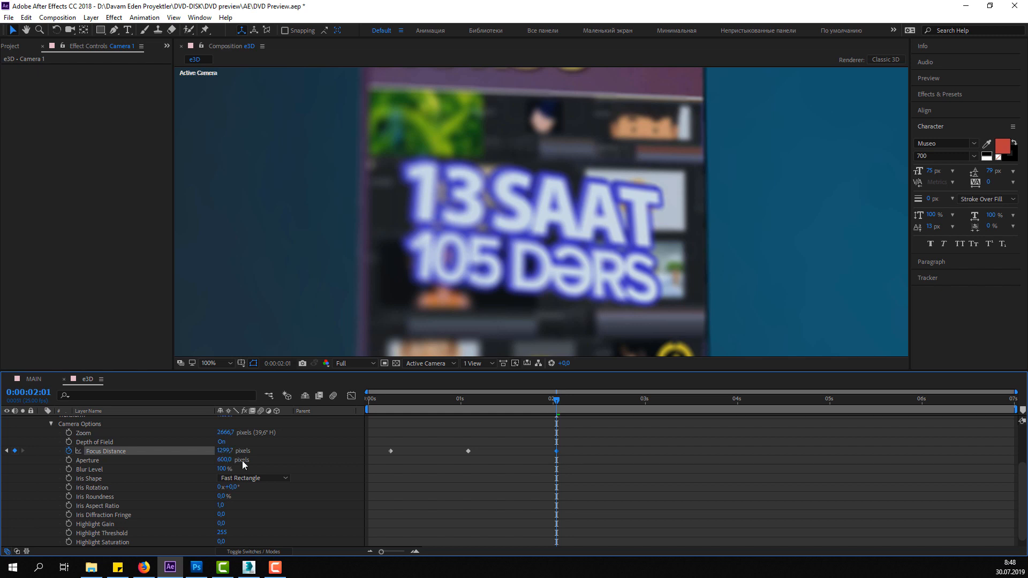
{"action": "key", "text": "ctrl+z"}
{"action": "left_click", "coordinate": [354, 363]}
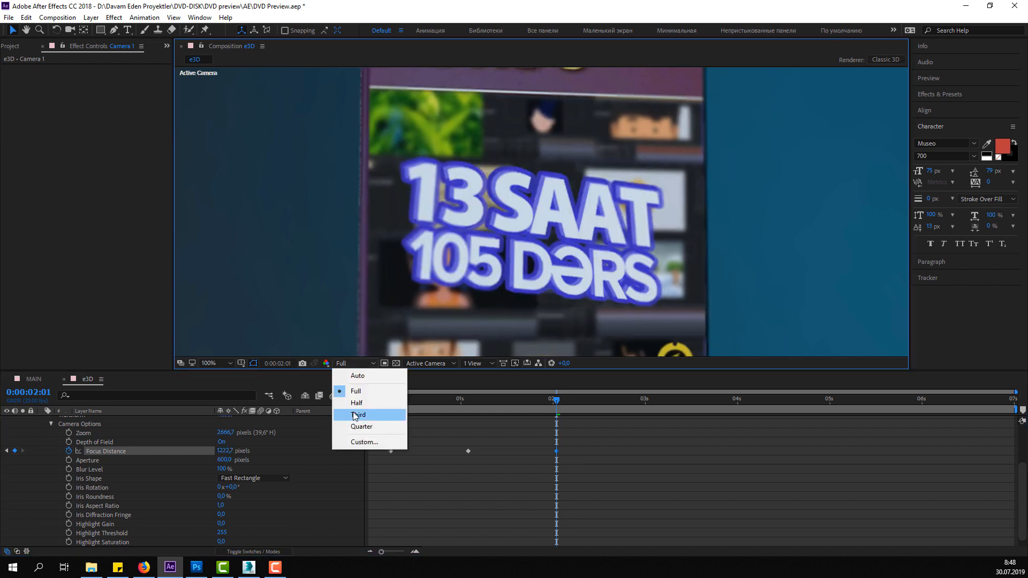
{"action": "left_click", "coordinate": [355, 415]}
{"action": "mouse_move", "coordinate": [220, 451]}
{"action": "left_mouse_down"}
{"action": "mouse_move", "coordinate": [194, 450]}
{"action": "mouse_move", "coordinate": [209, 450]}
{"action": "left_mouse_up"}
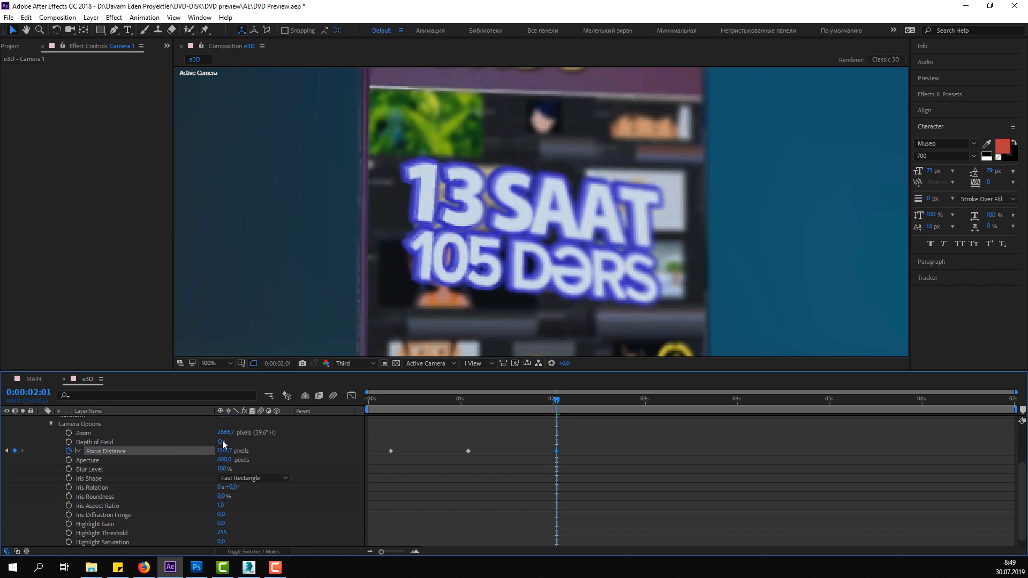
- Return the composition view to Full resolution and 50% magnification to check the DVD's focus
{"action": "left_click", "coordinate": [224, 443]}
{"action": "left_click", "coordinate": [361, 364]}
{"action": "left_click", "coordinate": [358, 385]}
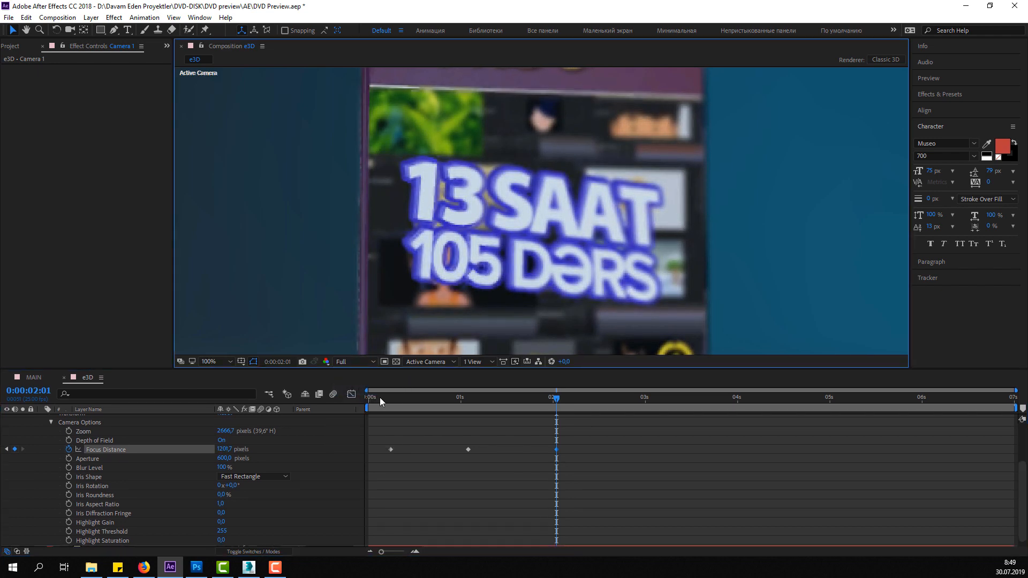
{"action": "scroll", "coordinate": [422, 300], "scroll_direction": "down", "scroll_amount": 1}
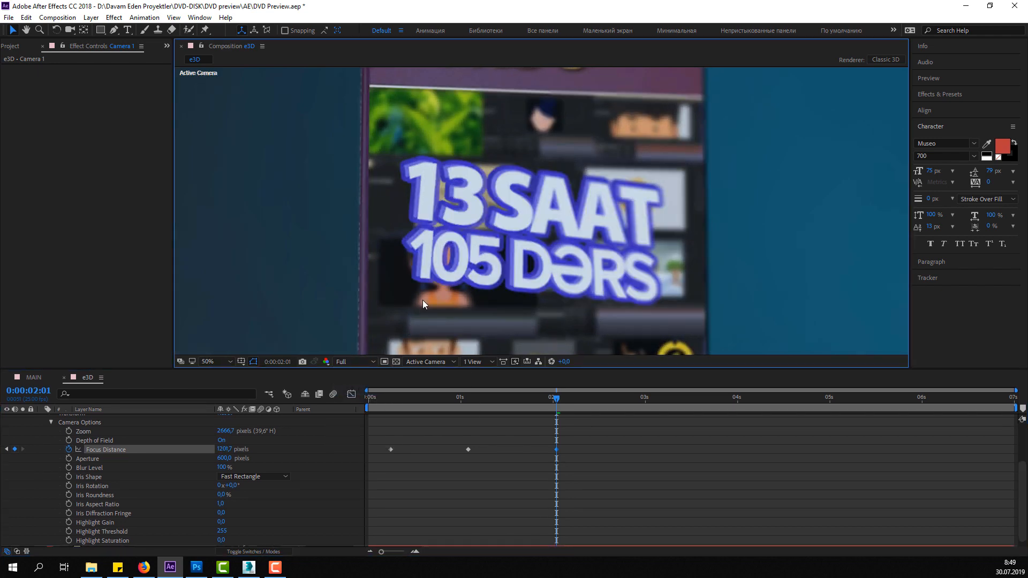
{"action": "left_click", "coordinate": [612, 460]}
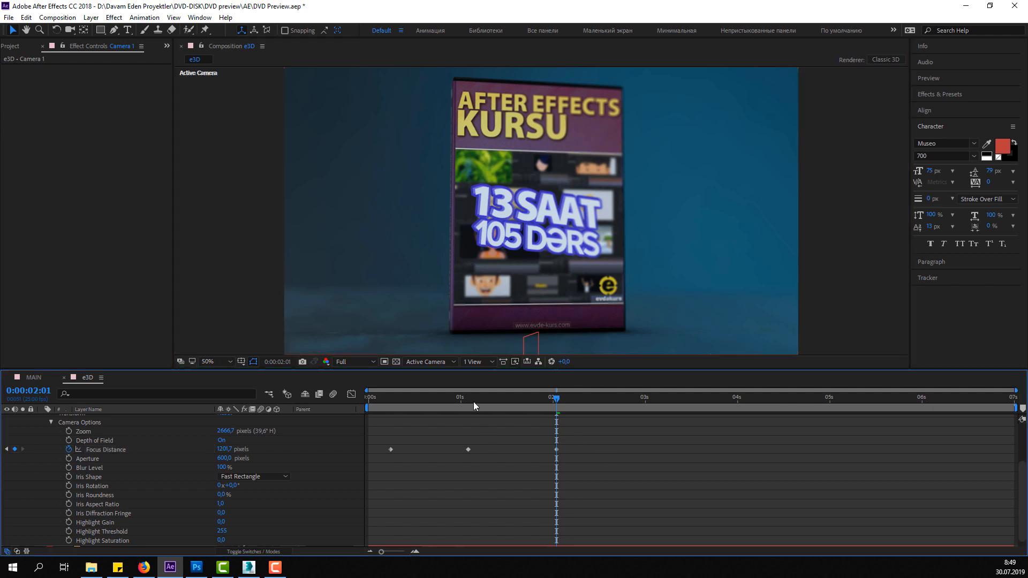
- Switch the preview resolution to Quarter and preview the focus animation from the opening frames
{"action": "left_click", "coordinate": [444, 398]}
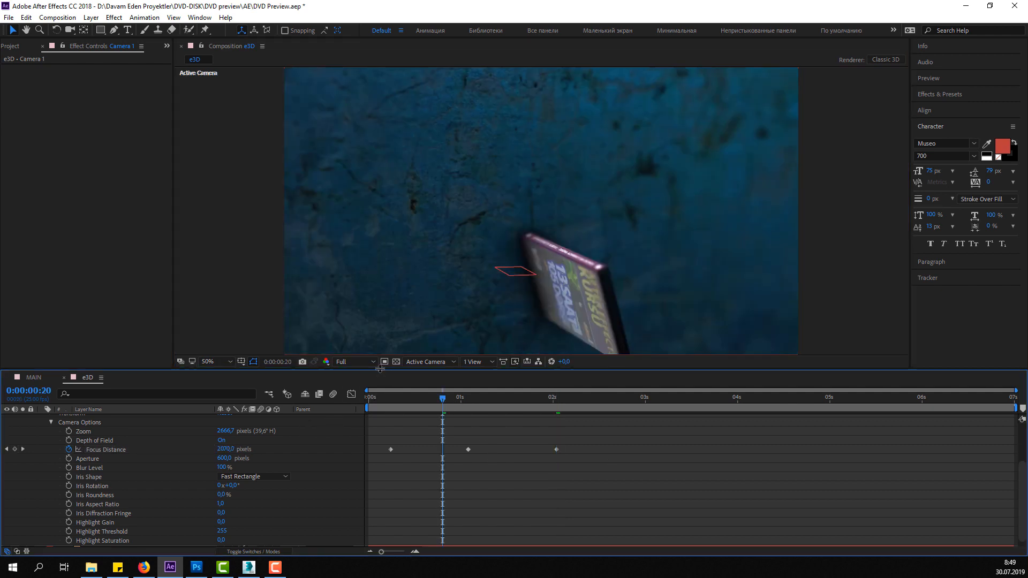
{"action": "left_click", "coordinate": [356, 361]}
{"action": "left_click", "coordinate": [386, 419]}
{"action": "key", "text": "space"}
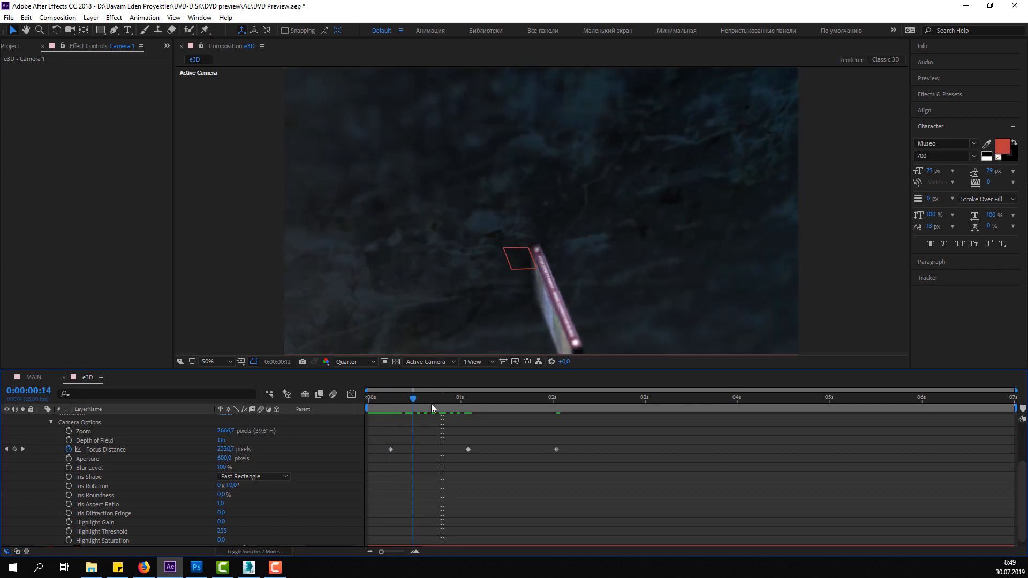
- Set Focus Distance to 1237.7 pixels at 0:00:06:24 and restore Full preview resolution to check it
{"action": "left_click_drag", "start_coordinate": [431, 404], "coordinate": [1011, 412]}
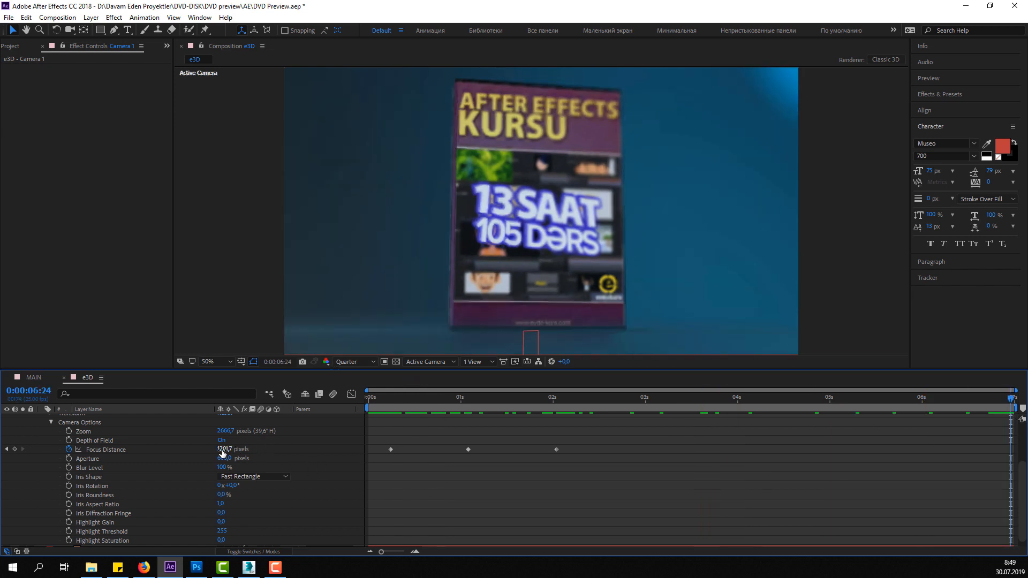
{"action": "mouse_move", "coordinate": [222, 453]}
{"action": "left_mouse_down"}
{"action": "mouse_move", "coordinate": [183, 451]}
{"action": "mouse_move", "coordinate": [236, 446]}
{"action": "left_mouse_up"}
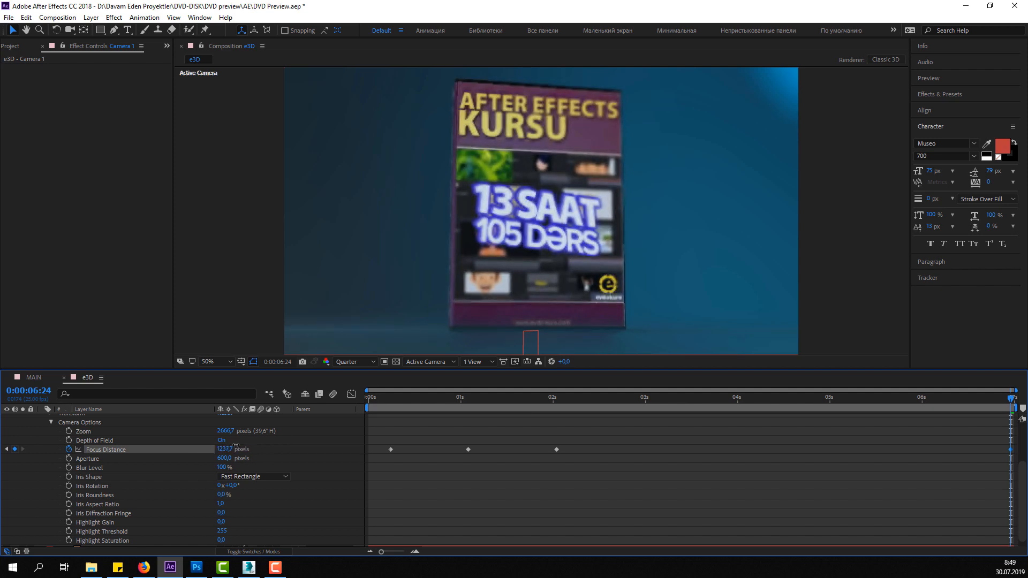
{"action": "left_click", "coordinate": [360, 362]}
{"action": "left_click", "coordinate": [356, 391]}
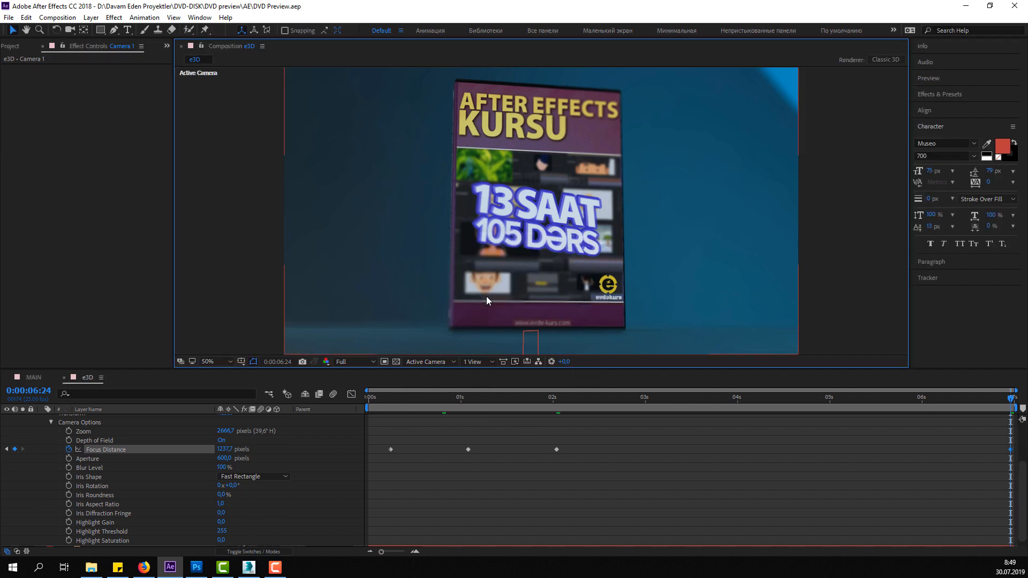
- Check the focus at 0:00:00:14 and at the first frame, then collapse Camera 1's properties
{"action": "scroll", "coordinate": [485, 304], "scroll_direction": "down", "scroll_amount": 2}
{"action": "scroll", "coordinate": [482, 316], "scroll_direction": "up", "scroll_amount": 2}
{"action": "scroll", "coordinate": [70, 474], "scroll_direction": "up", "scroll_amount": 2}
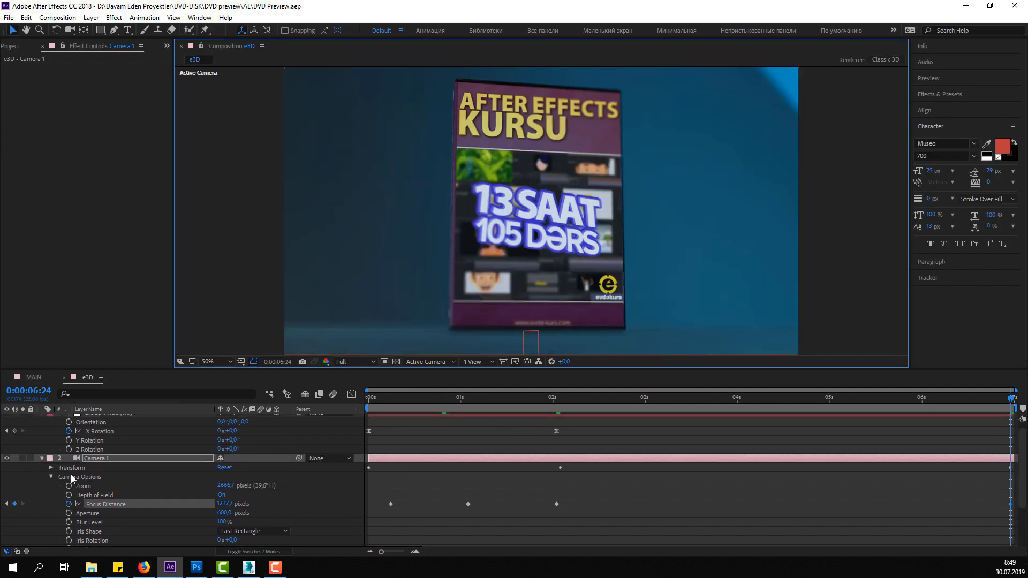
{"action": "left_click", "coordinate": [421, 397]}
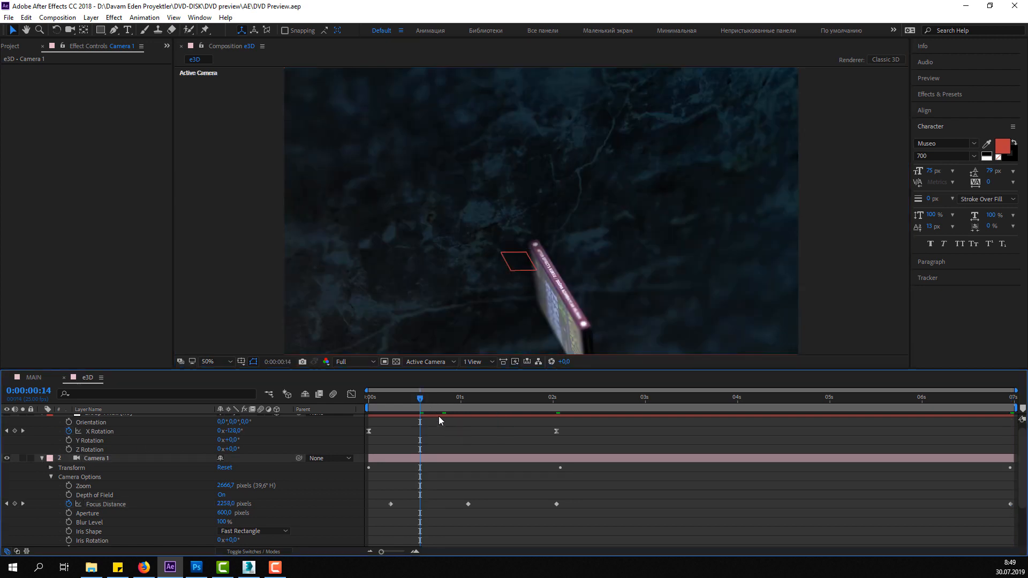
{"action": "left_click_drag", "start_coordinate": [419, 398], "coordinate": [346, 410]}
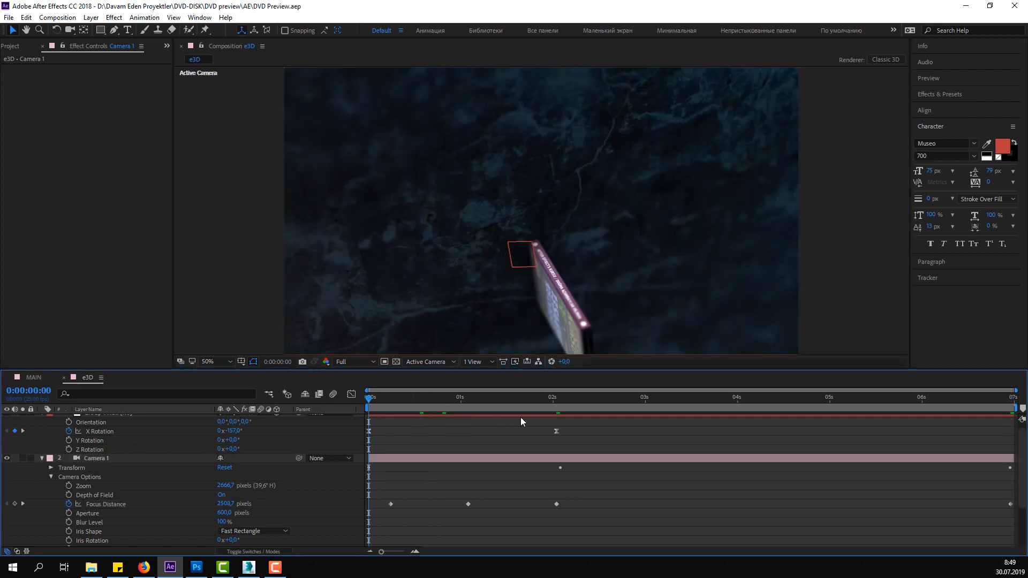
{"action": "left_click", "coordinate": [365, 366]}
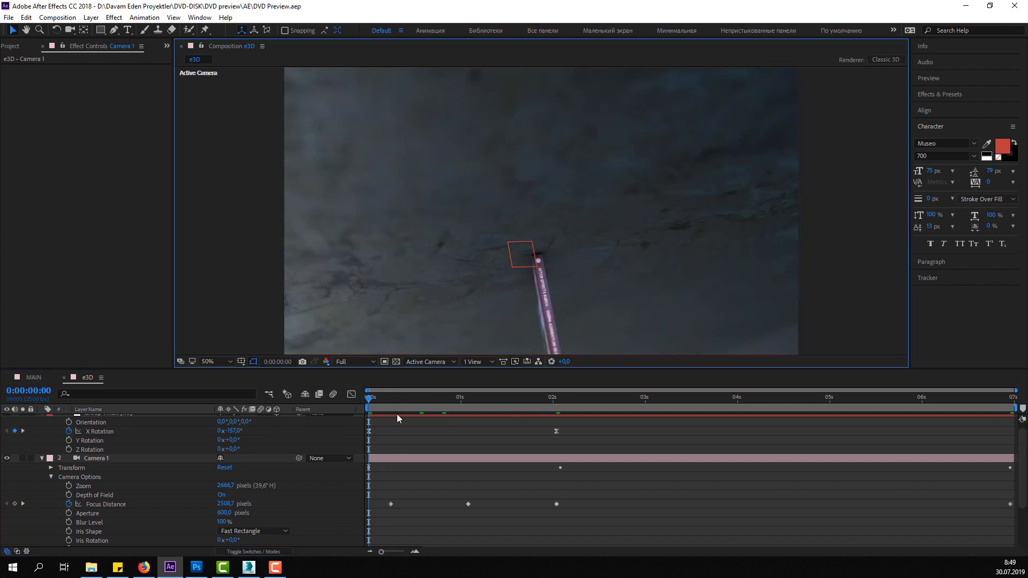
{"action": "left_click", "coordinate": [42, 458]}
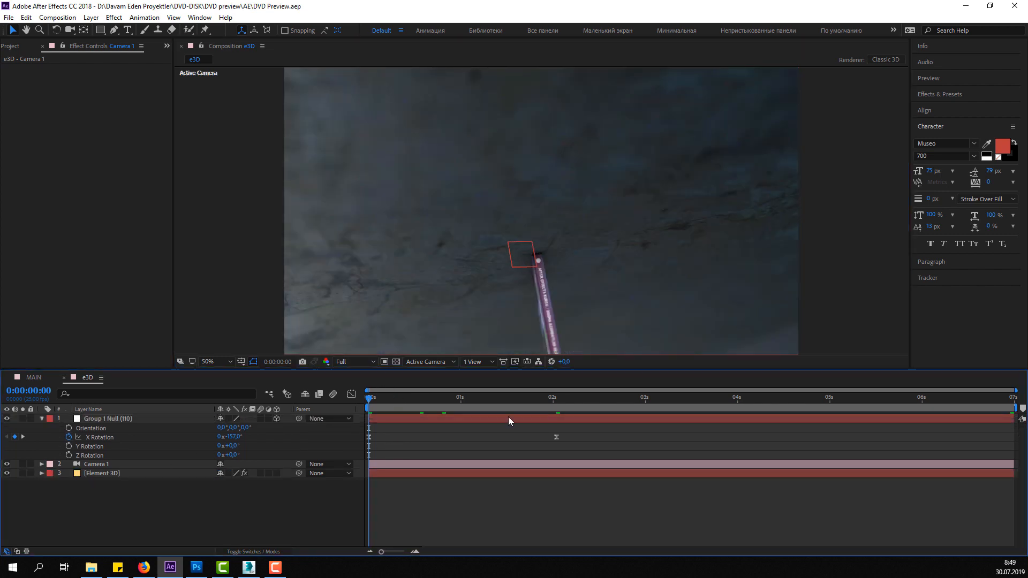
- Set the preview resolution to Quarter and scrub the current time to 0:00:06:24
{"action": "left_click", "coordinate": [353, 362]}
{"action": "left_click", "coordinate": [355, 427]}
{"action": "left_click_drag", "start_coordinate": [725, 399], "coordinate": [1012, 398]}
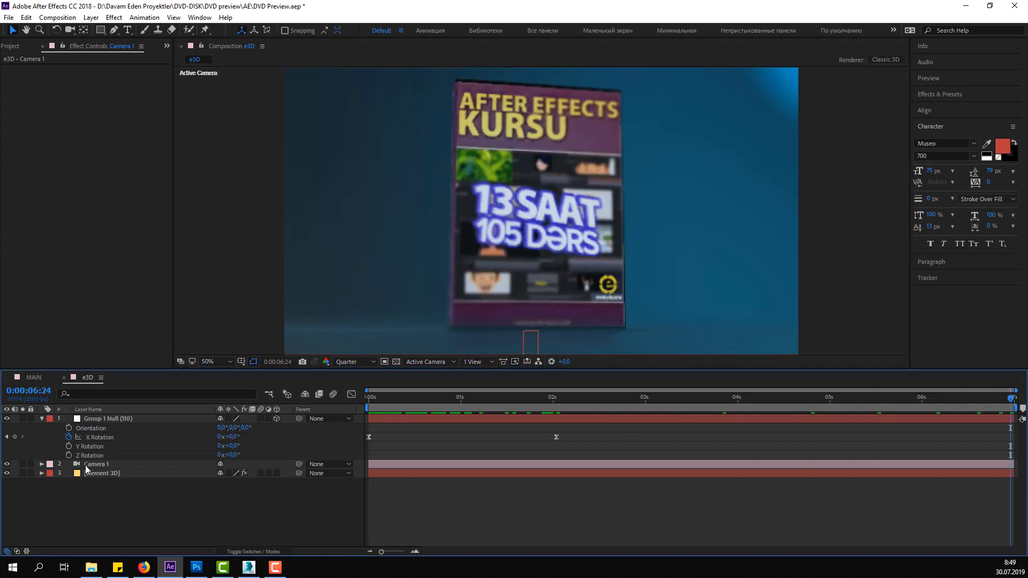
- Adjust the Y Rotation Environment value in the Element 3D layer's Physical Environment render settings
{"action": "left_click", "coordinate": [85, 466]}
{"action": "left_click", "coordinate": [87, 474]}
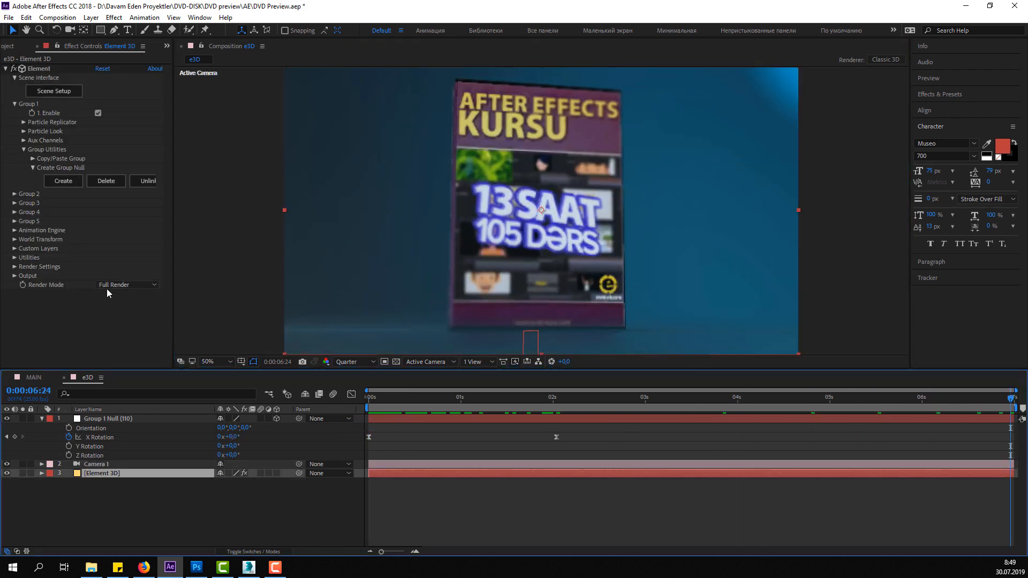
{"action": "left_click", "coordinate": [13, 266]}
{"action": "scroll", "coordinate": [14, 265], "scroll_direction": "down", "scroll_amount": 3}
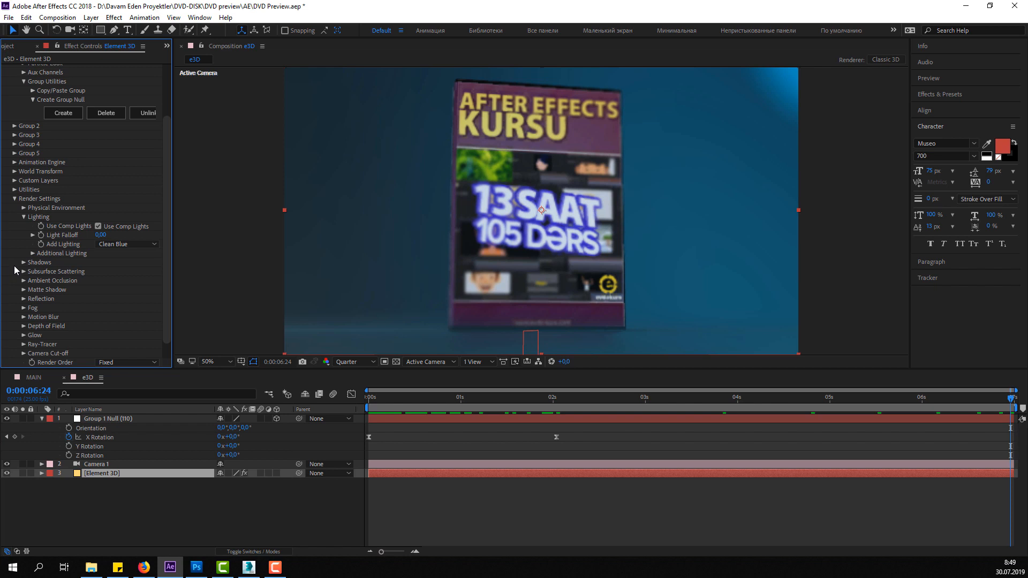
{"action": "left_click", "coordinate": [25, 220]}
{"action": "left_click", "coordinate": [23, 226]}
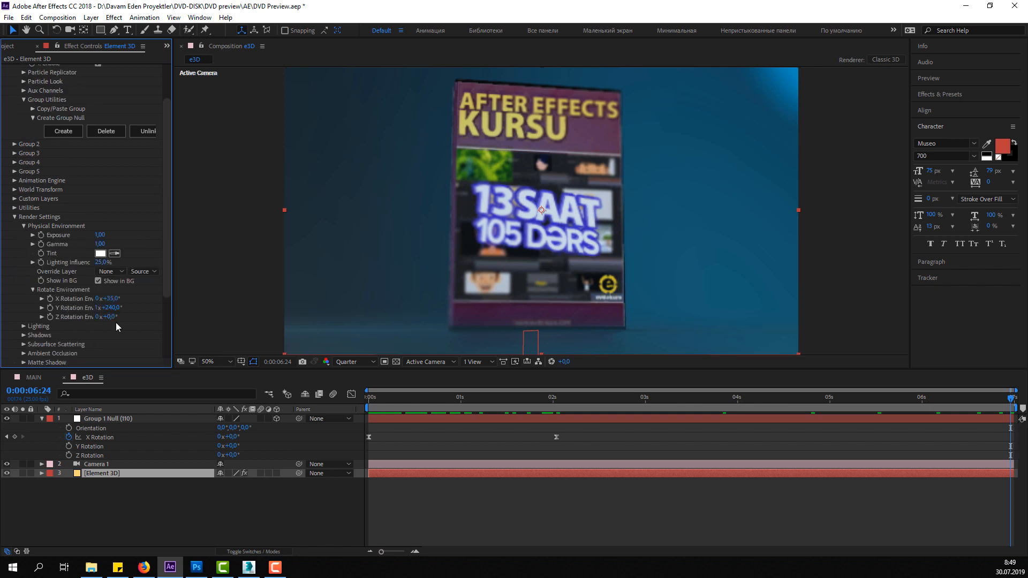
{"action": "left_click_drag", "start_coordinate": [113, 308], "coordinate": [116, 307]}
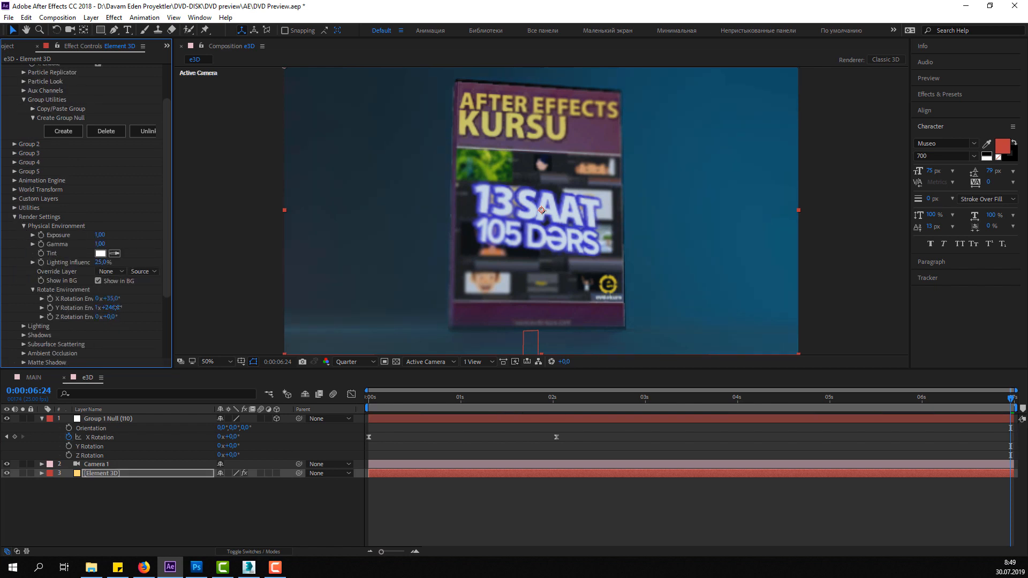